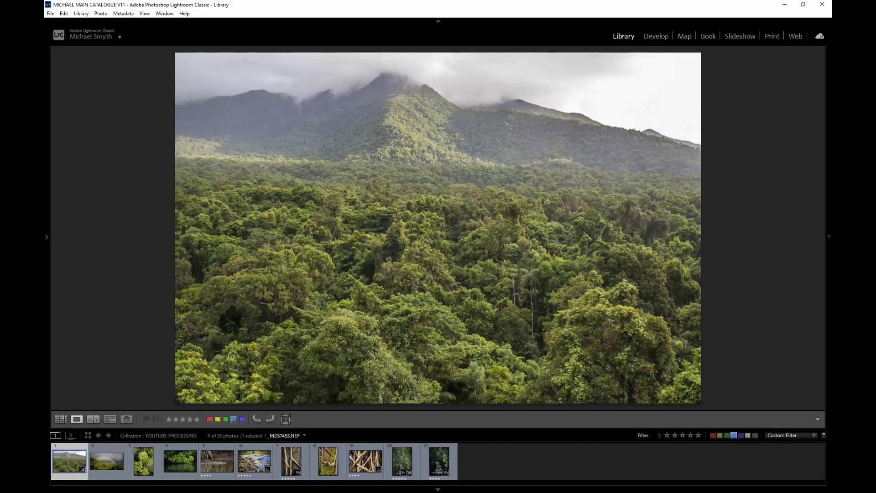
- View the blue-labelled rainforest photos one by one at full size, from RAINBOW2_MDS7483.psd through LONE TREE_MDS7375.psd
left_click(107, 461)
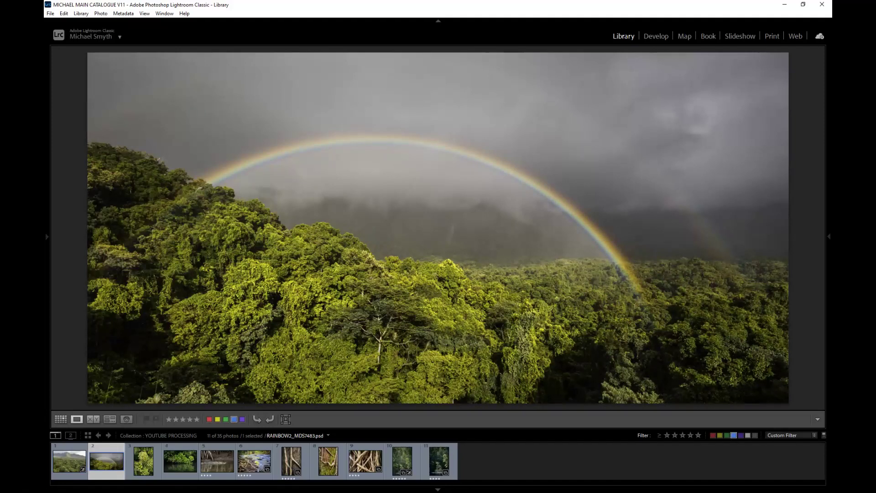
key("Right")
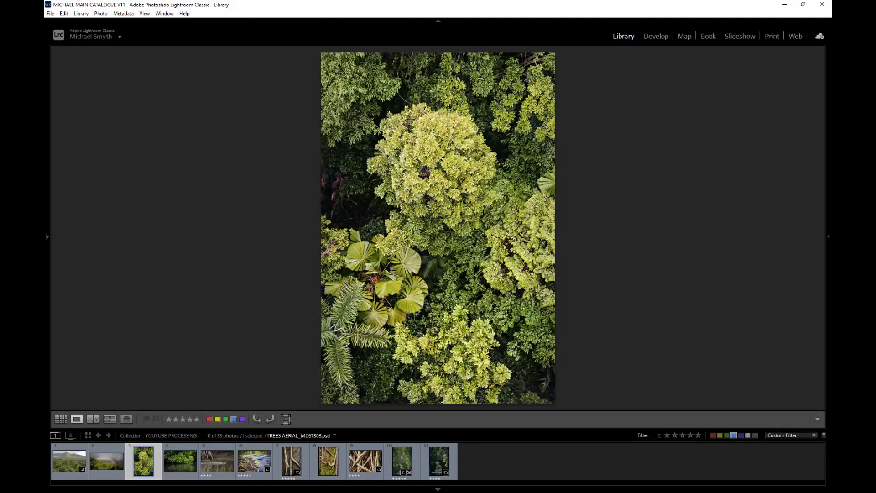
left_click(180, 461)
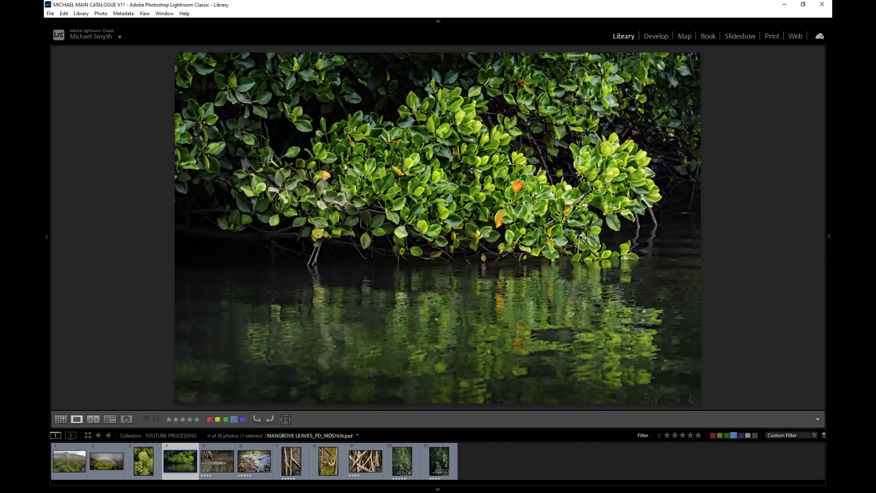
left_click(218, 461)
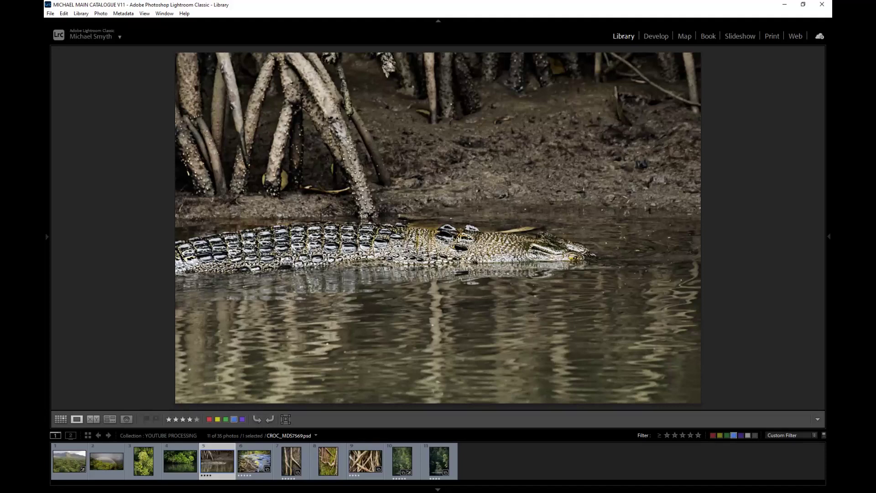
left_click(254, 461)
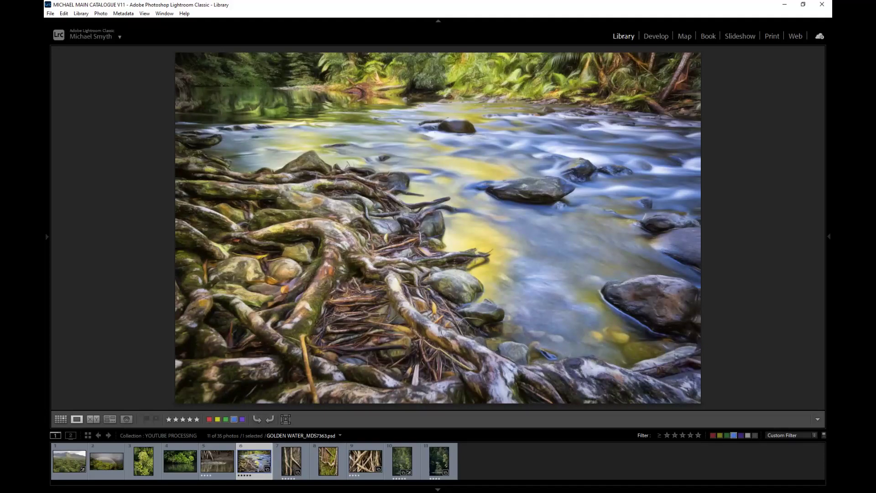
left_click(291, 461)
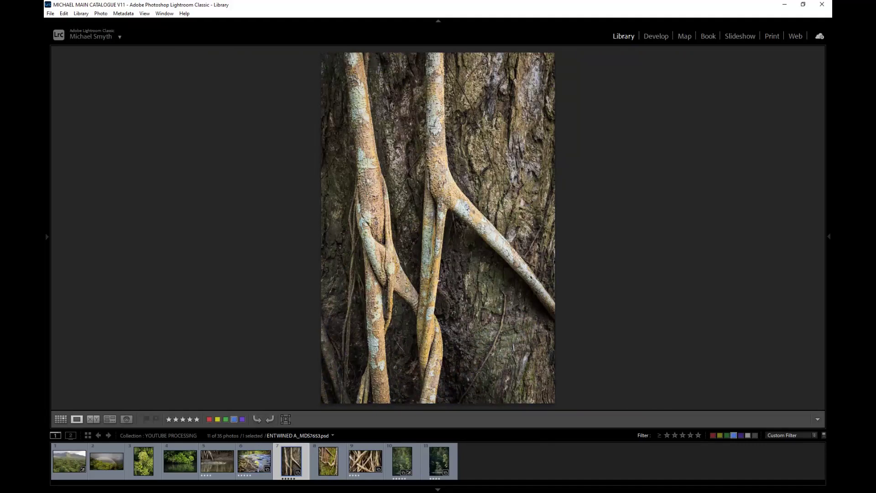
key("Right")
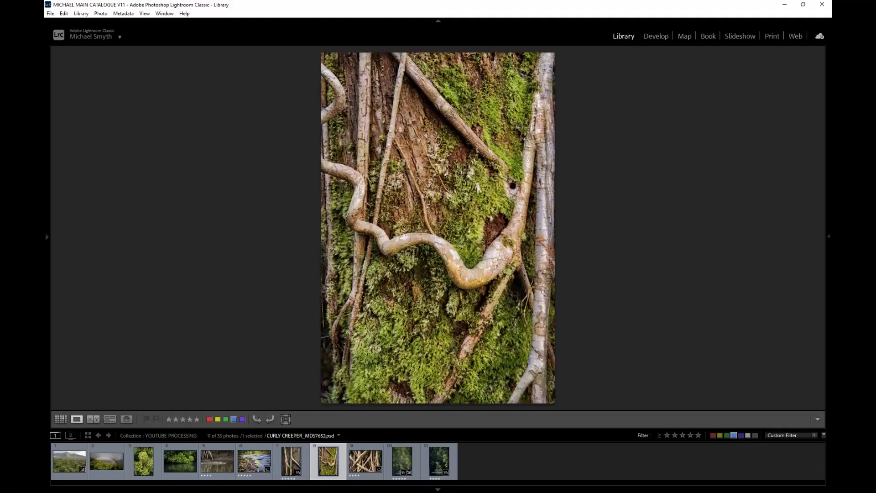
key("Right")
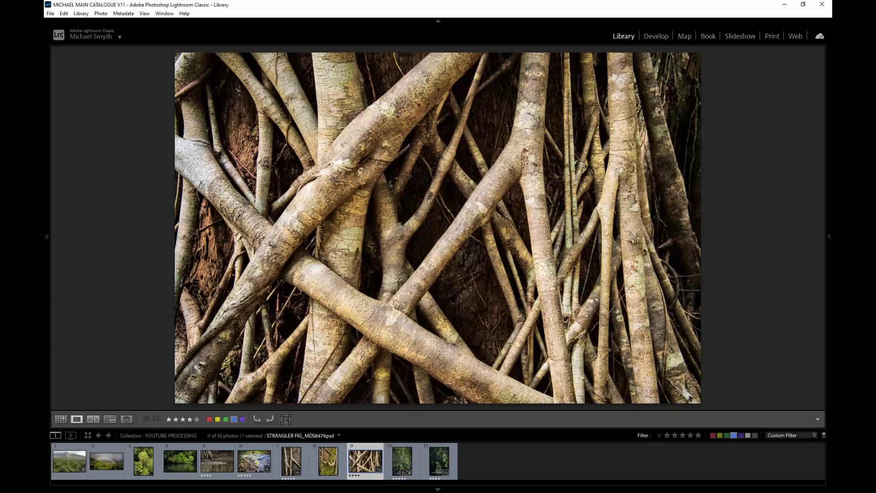
key("Right")
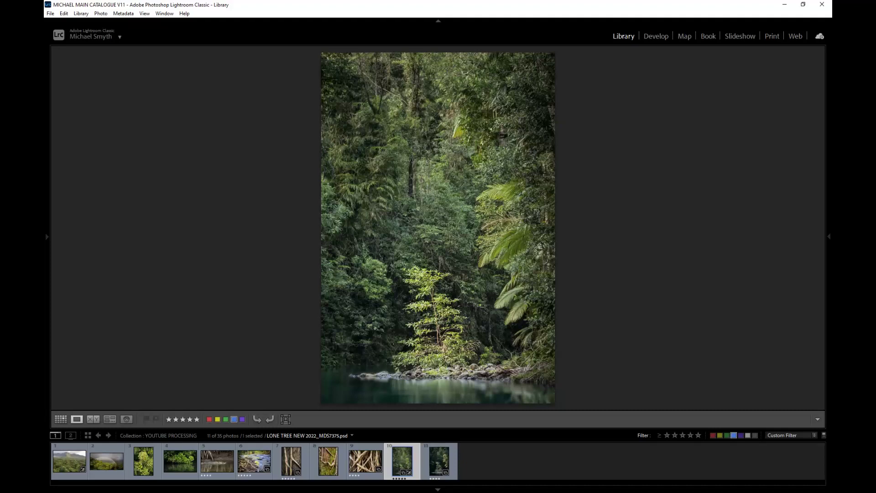
key("Right")
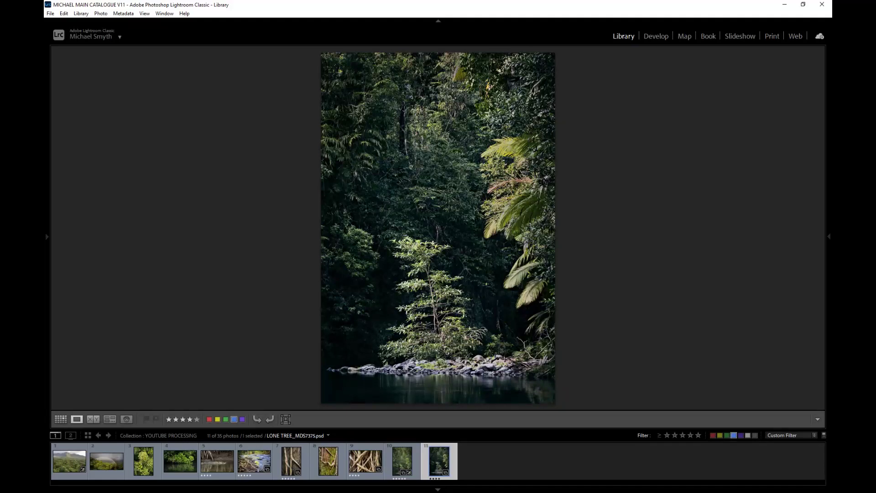
- Compare LONE TREE NEW 2022_MDS7375.psd with LONE TREE_MDS7375.psd by switching between the two full-size images
key("Left")
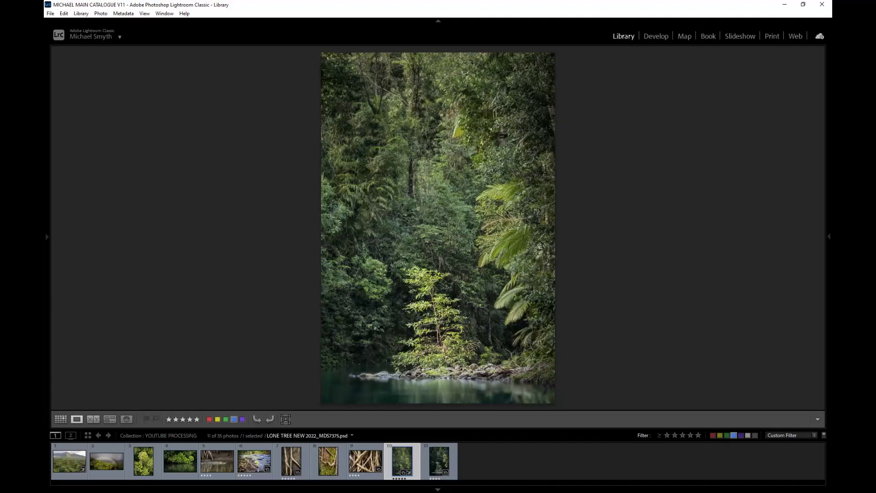
left_click(439, 461)
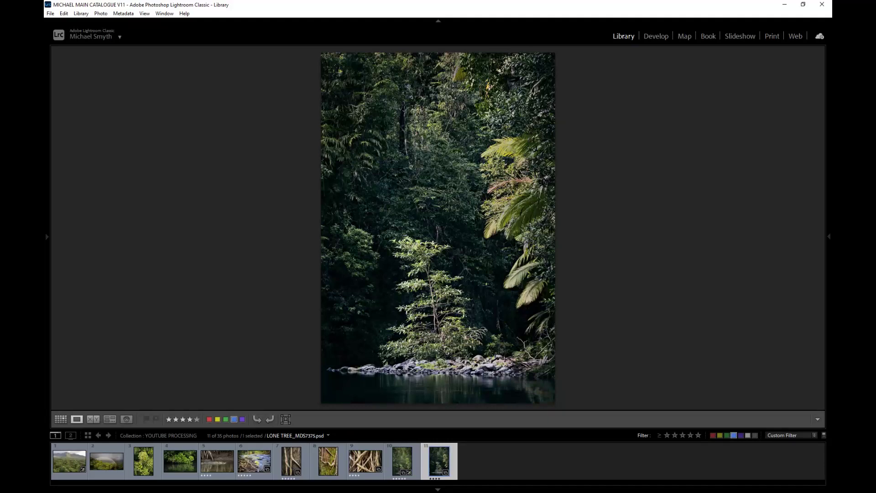
key("Left")
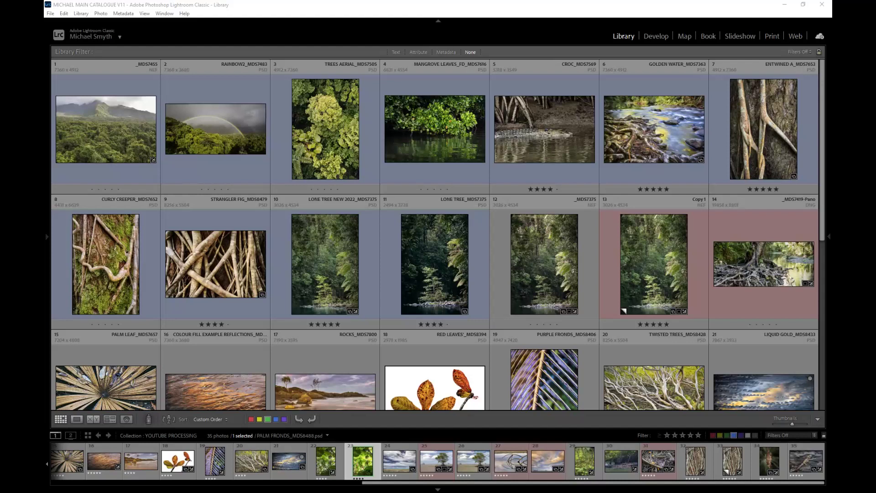
- View the ENTWINED A and STRANGLER FIG_MDS8479.psd photos at full size, and return to the thumbnail grid
double_click(770, 162)
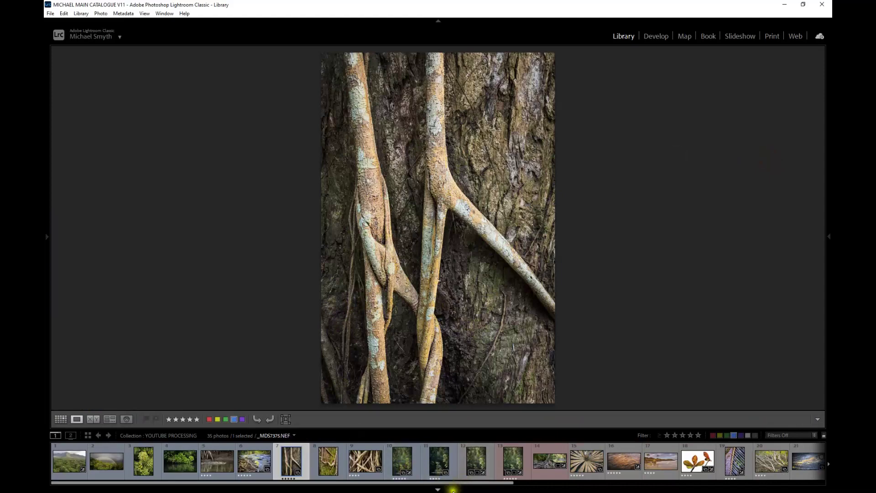
left_click(365, 466)
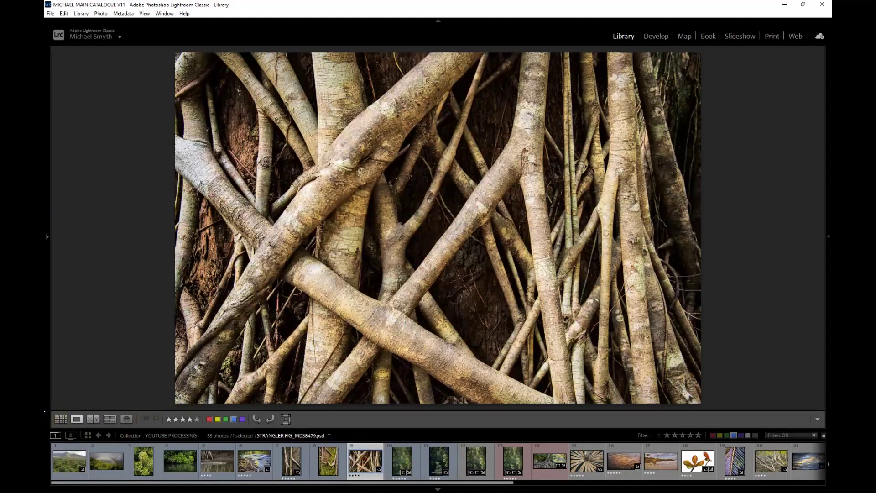
left_click(61, 419)
- View the unedited palm fronds photo _MDS8488.NEF at full size and return to the thumbnail grid
scroll(529, 267, "down", 1)
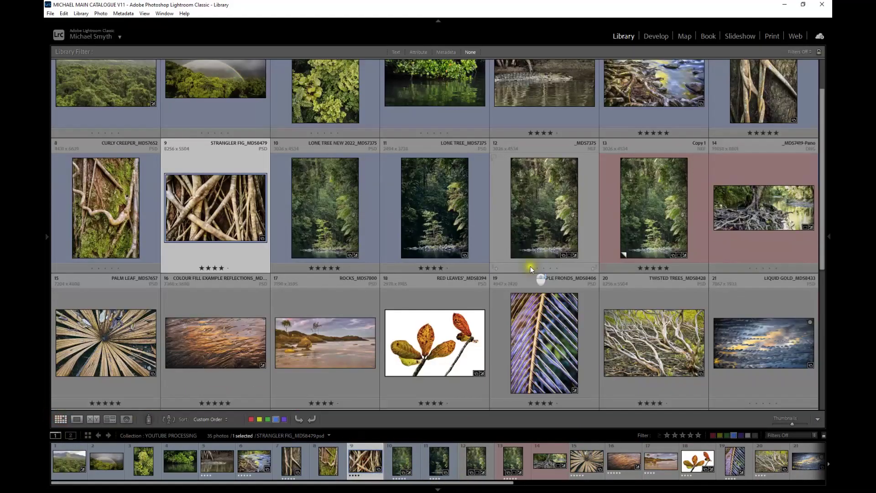
scroll(566, 226, "down", 3)
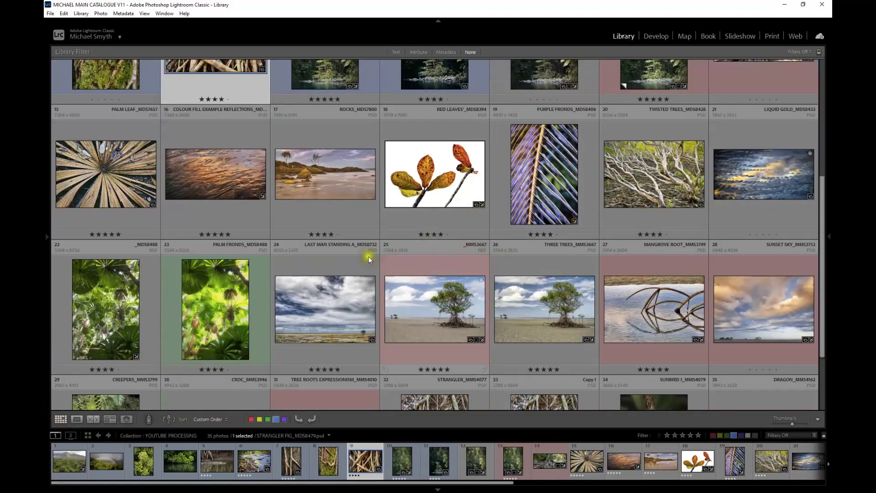
left_click(108, 322)
double_click(108, 322)
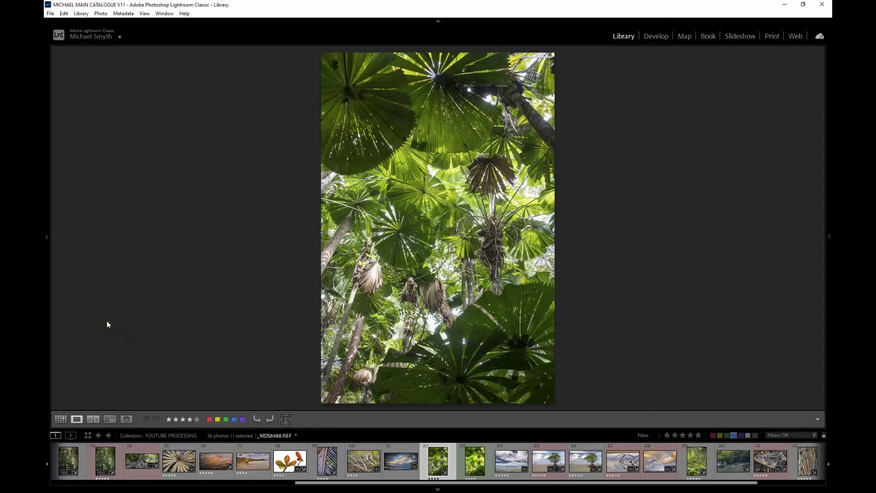
left_click(135, 324)
left_click(67, 344)
left_click(61, 419)
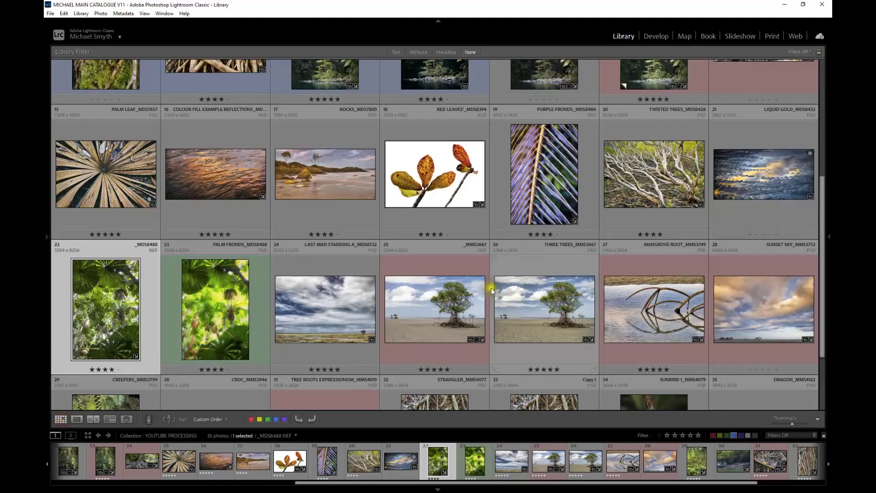
- View the coastal photos from LAST MAN STANDING A_MDS8732.psd through SUNSET SKY_MMS3753.psd at full size, and return to the grid
double_click(308, 324)
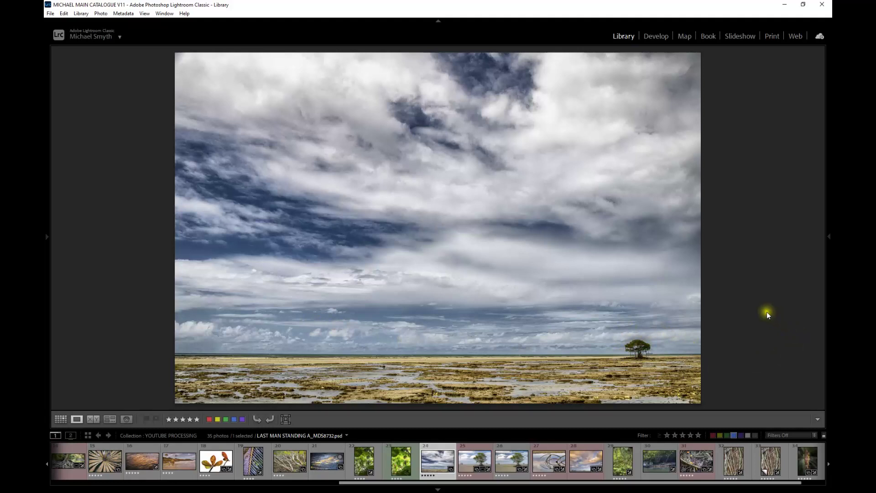
left_click(473, 463)
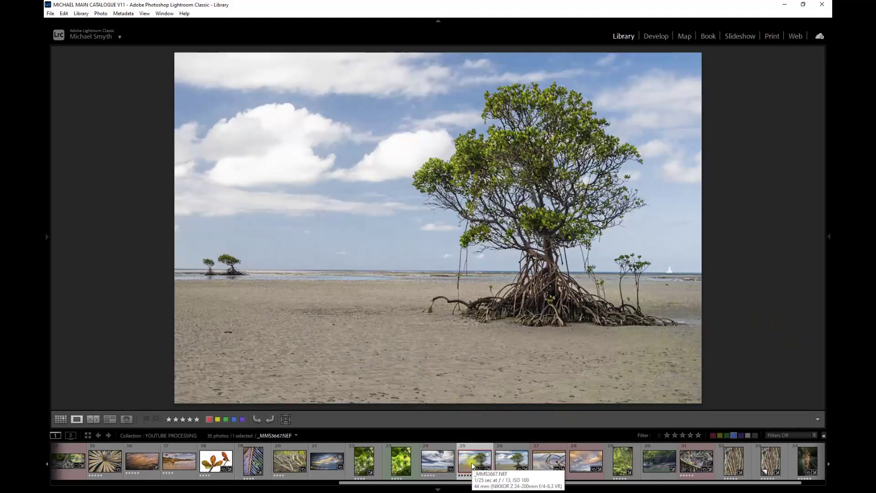
left_click(514, 465)
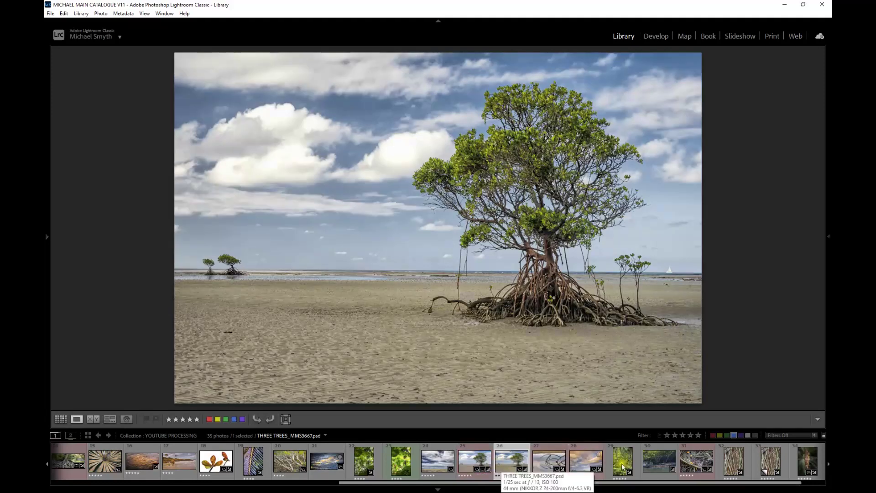
left_click(544, 464)
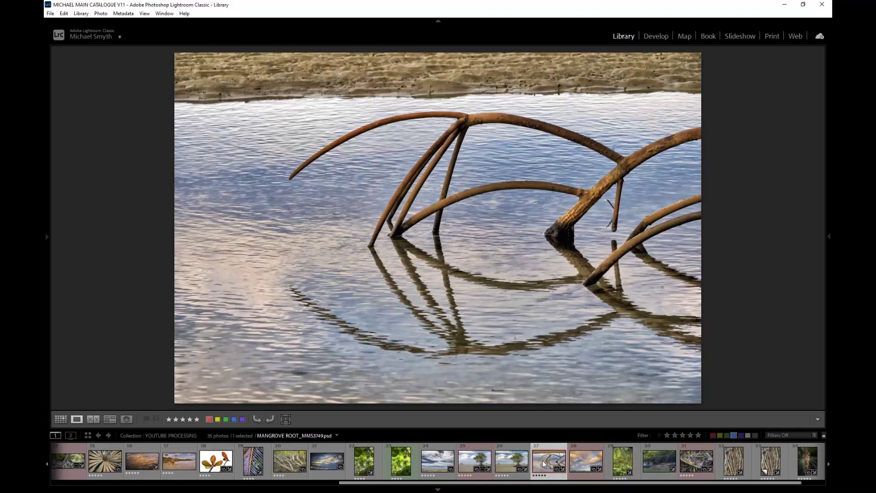
left_click(586, 470)
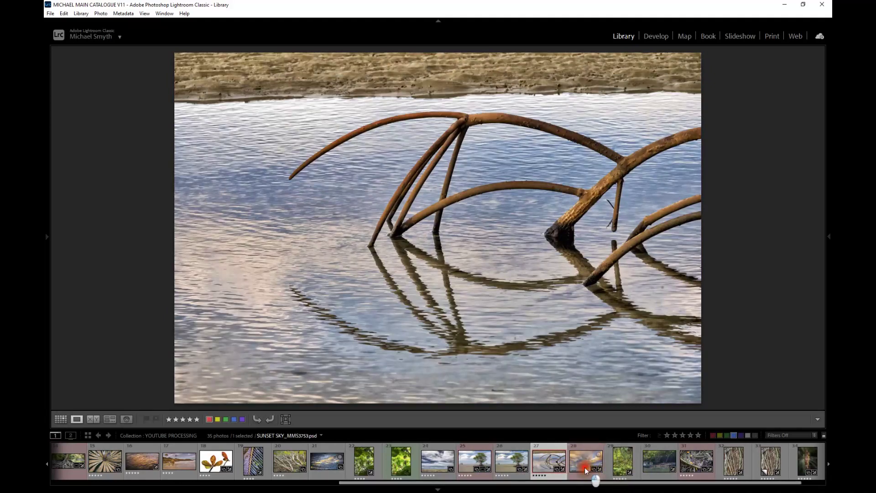
left_click(60, 418)
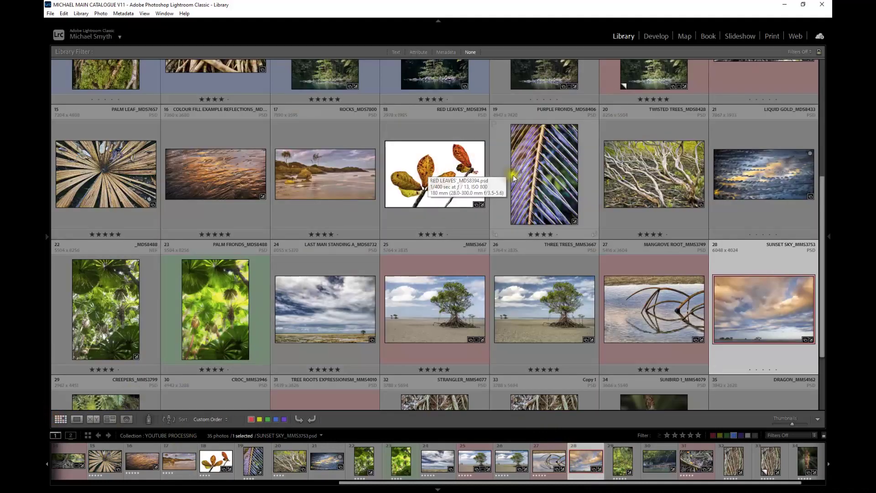
- View the crocodile photo CROC_MMS3946.psd at full size and return to the thumbnail grid
scroll(502, 185, "down", 3)
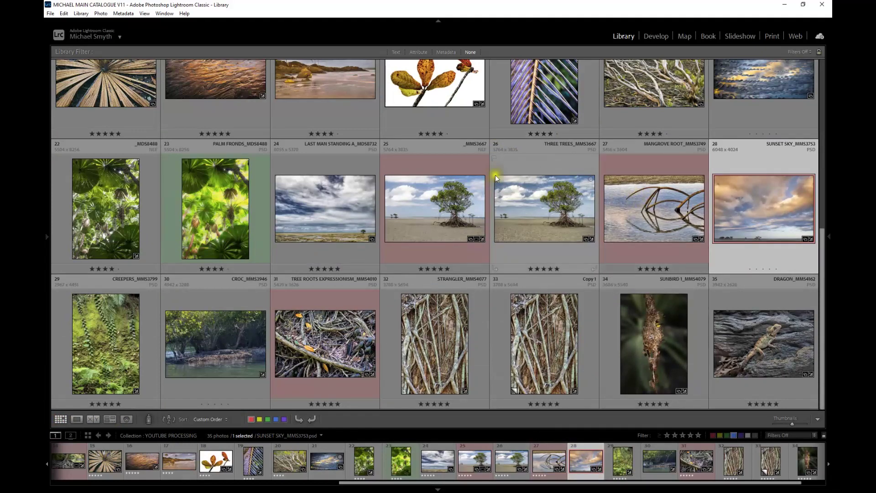
double_click(221, 363)
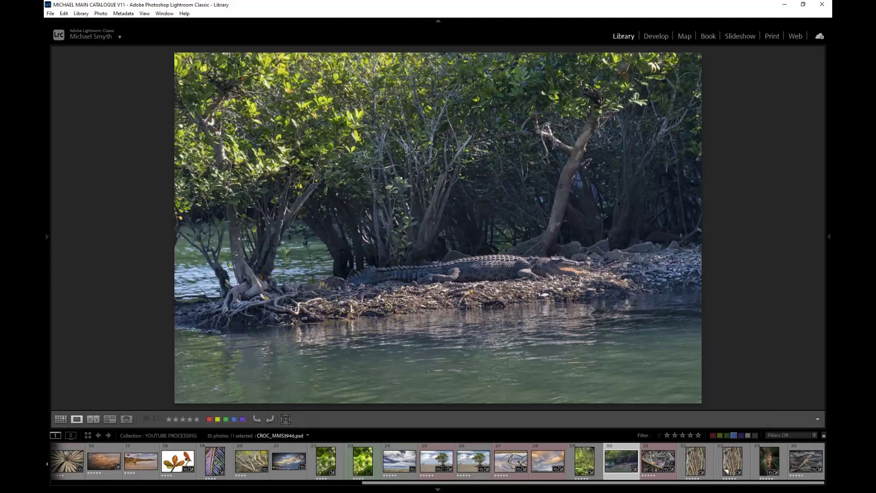
left_click(57, 420)
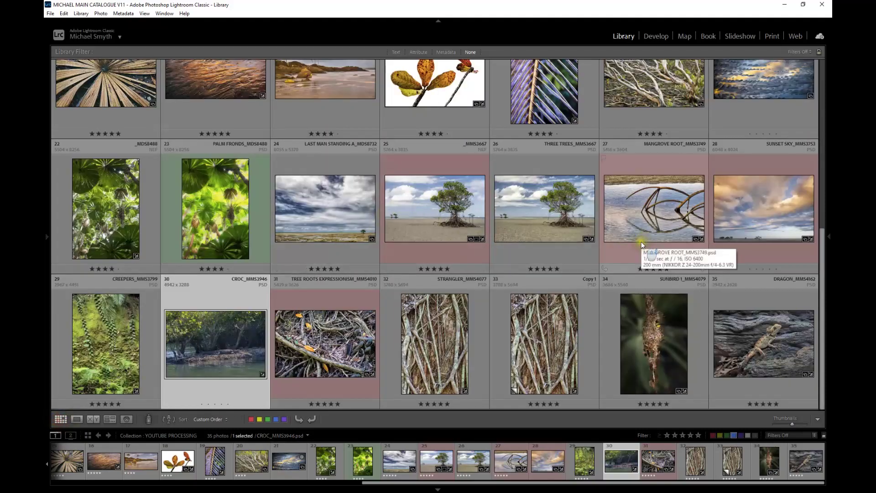
- Open the uncropped virtual copy _MDS7375.NEF / Copy 2 at full size for editing in the Develop module
scroll(642, 241, "up", 5)
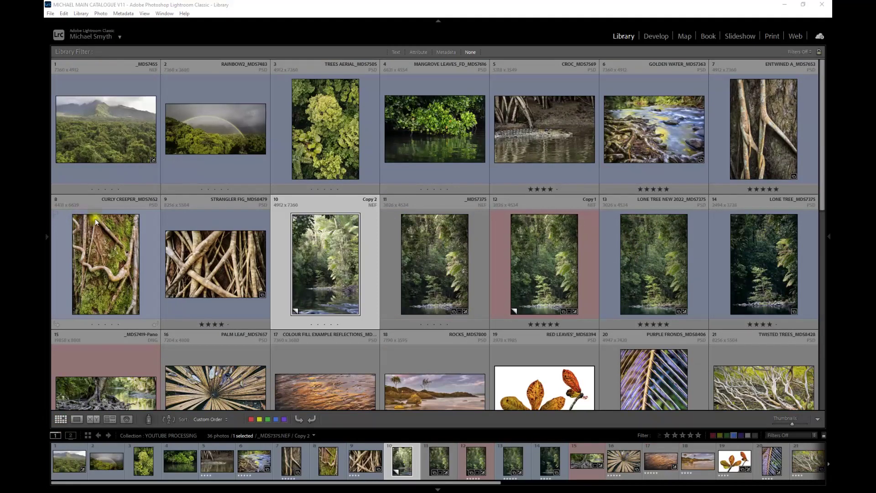
double_click(345, 281)
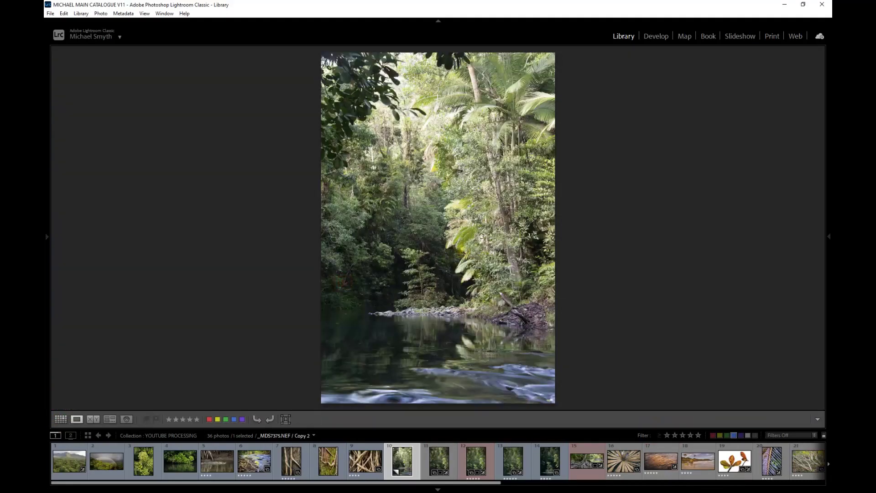
left_click(653, 39)
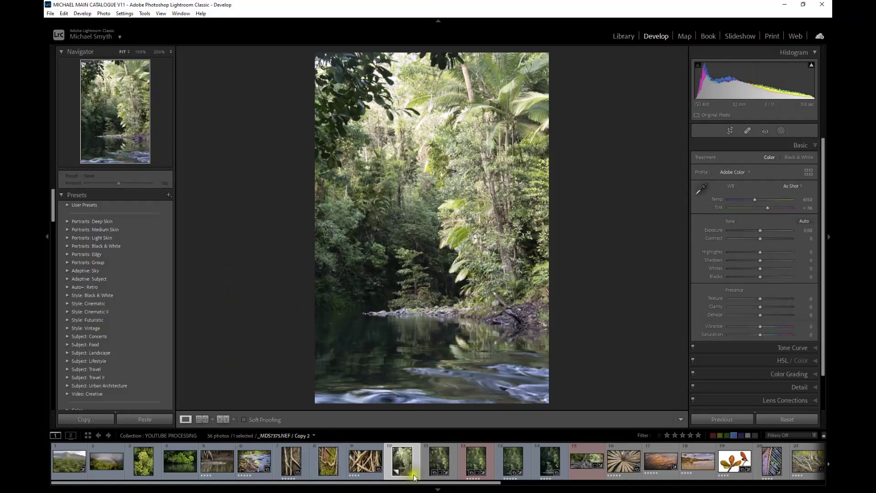
- Compare the cropped _MDS7375.NEF with the LONE TREE and LONE TREE NEW 2022 edits, ending on the uncropped Copy 2
left_click(439, 464)
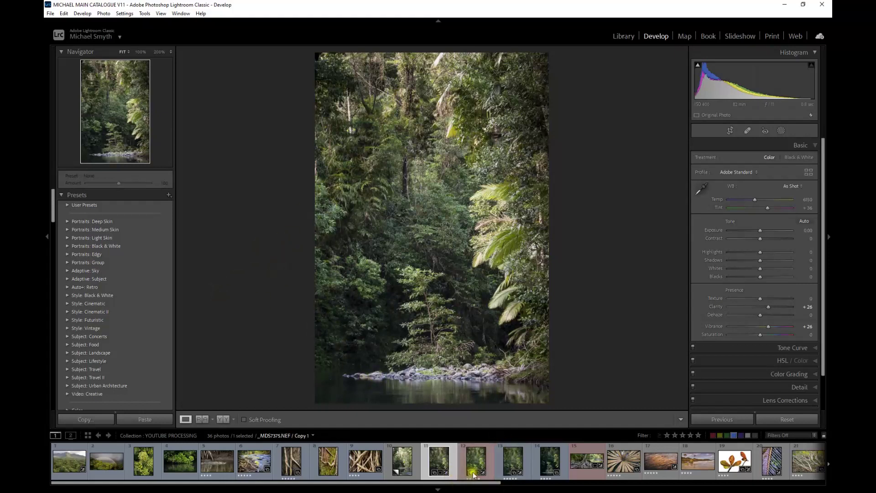
left_click(550, 458)
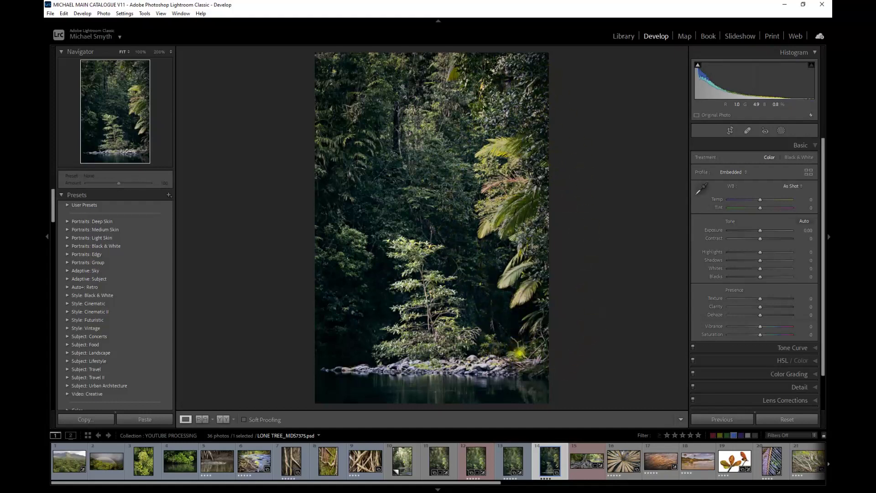
left_click(513, 460)
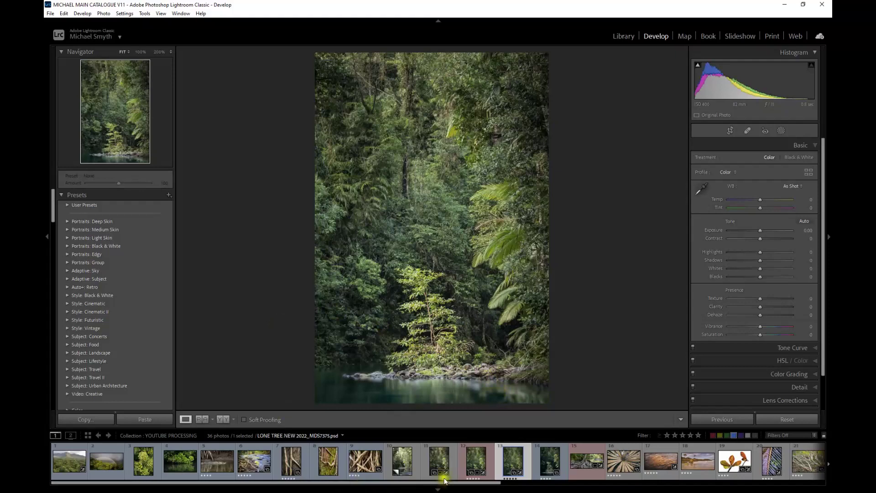
left_click(405, 466)
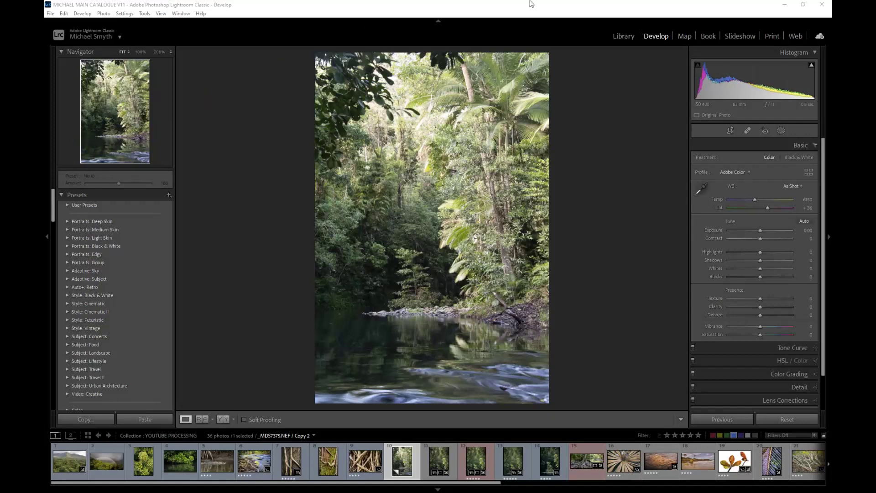
- Crop the photo at its original aspect ratio around the lone tree, trimming the overhanging foliage and most of the foreground water
left_click(730, 131)
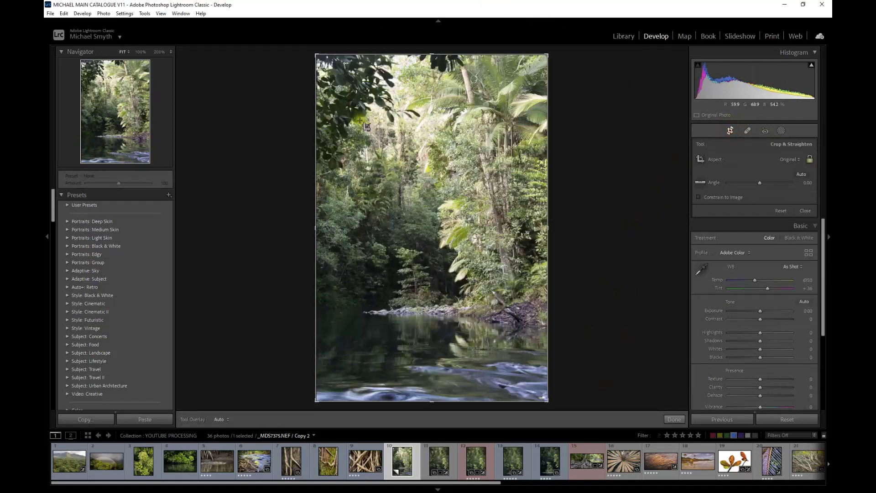
left_click_drag(316, 55, 333, 90)
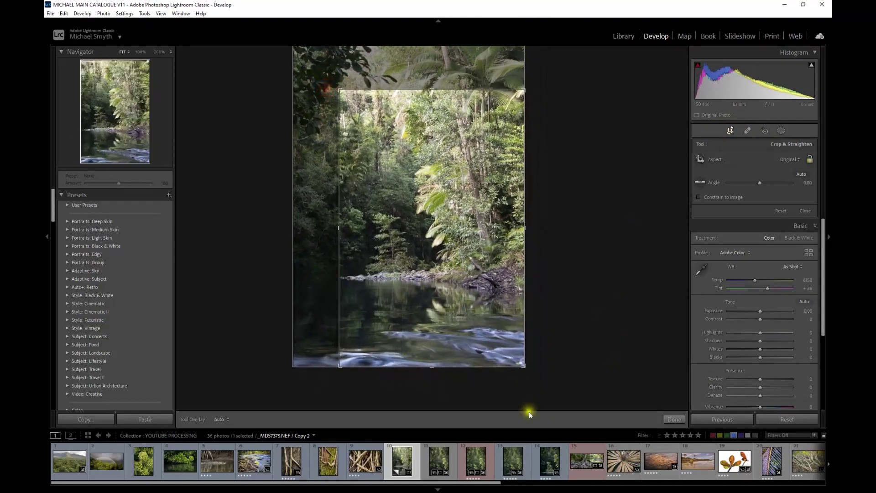
left_click_drag(524, 366, 510, 338)
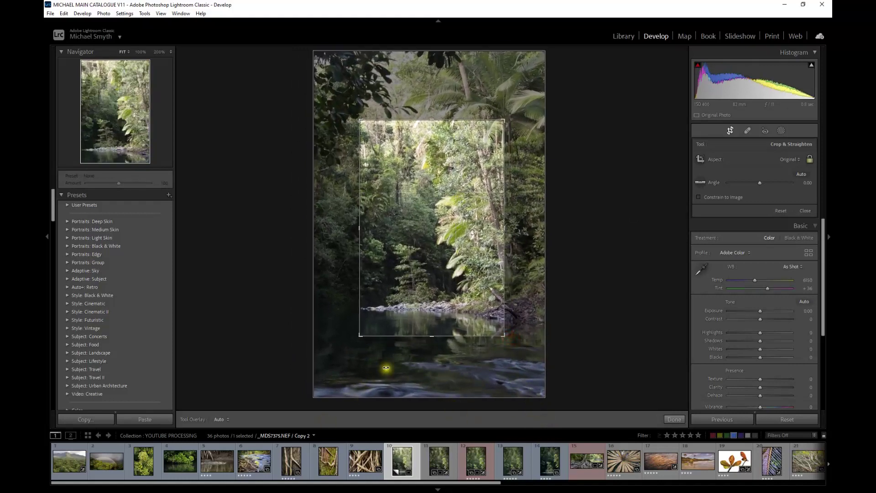
left_click_drag(428, 285, 444, 286)
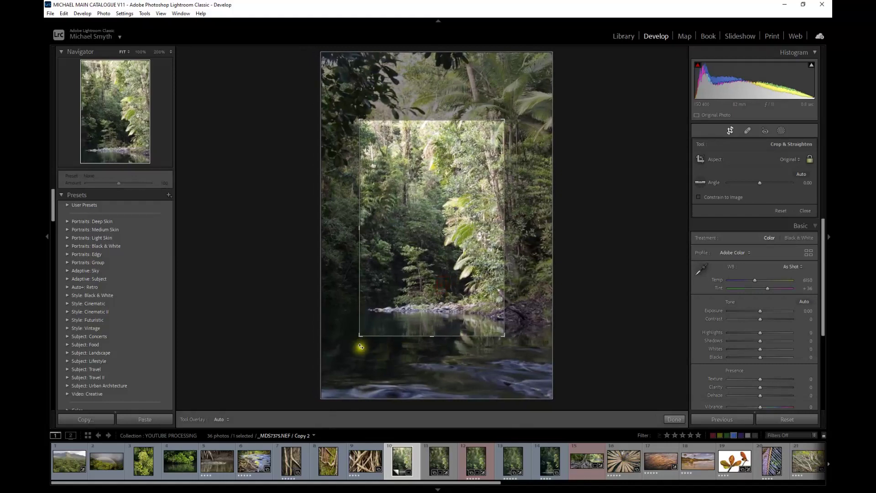
left_click_drag(360, 336, 352, 337)
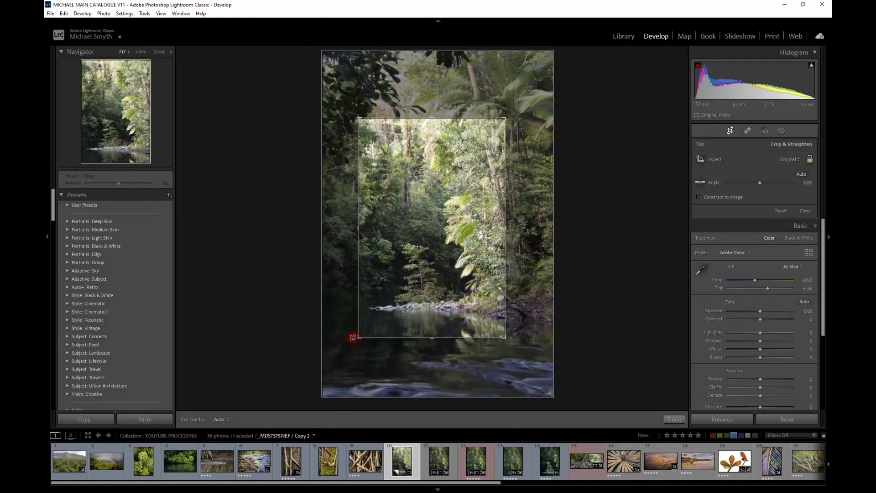
key("Return")
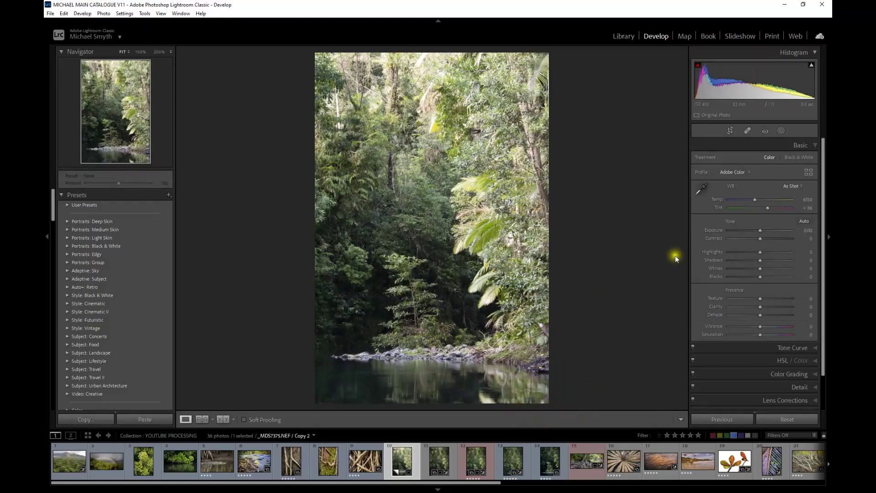
- Tighten the crop slightly, keeping the lone tree and rocky bank in the lower part of the frame
left_click(730, 131)
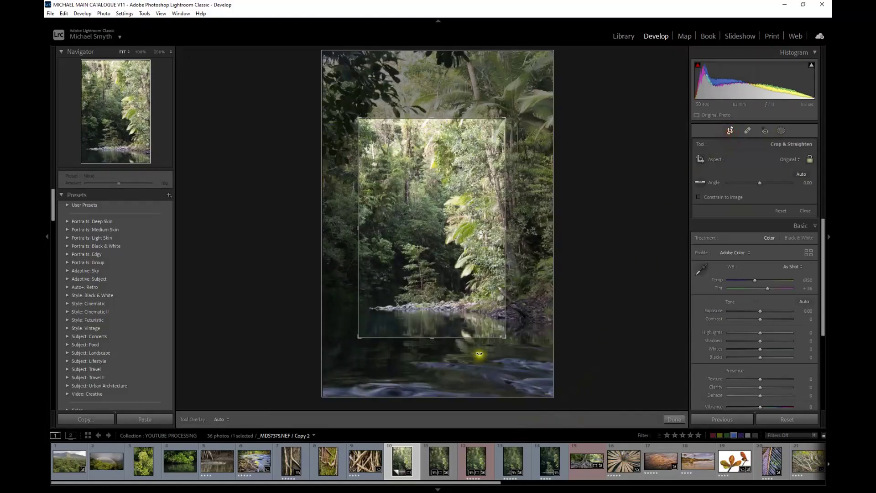
mouse_move(501, 340)
left_mouse_down()
mouse_move(510, 338)
mouse_move(503, 338)
left_mouse_up()
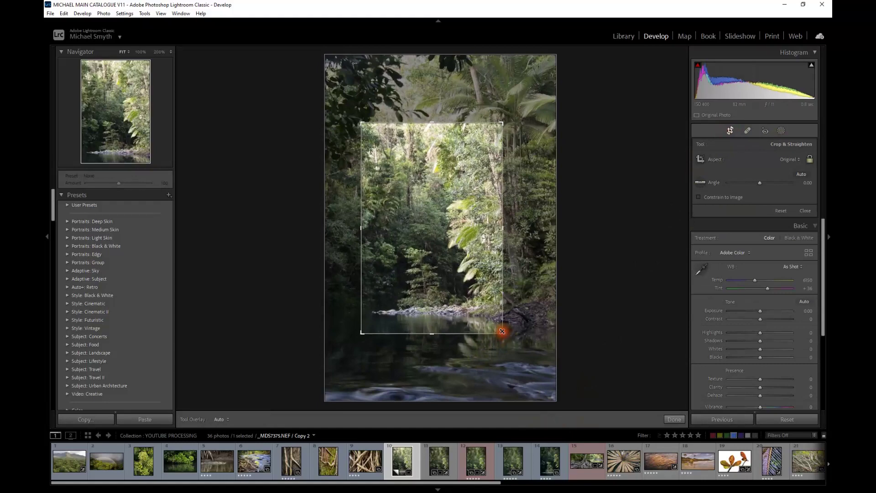
key("Return")
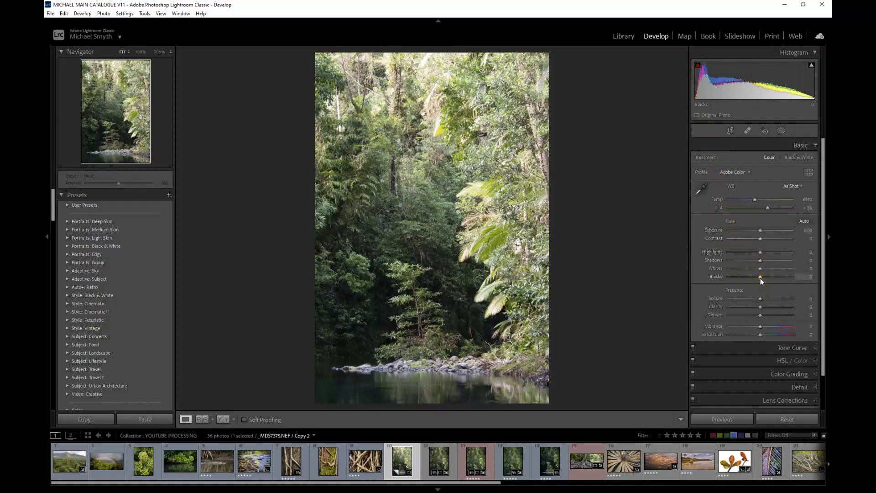
- Set Blacks to +8 and Whites to -79, previewing the clipping while adjusting each value
key("alt")
left_click(760, 276, "alt")
left_click_drag(760, 275, 762, 278)
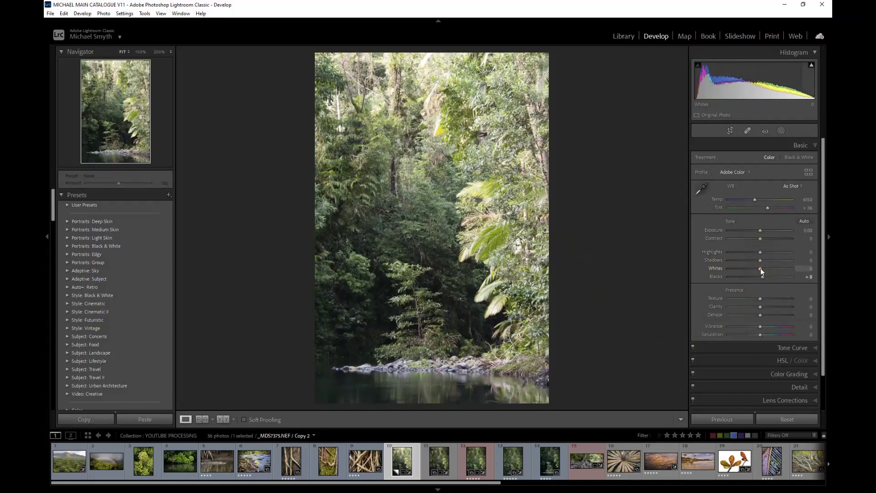
key("alt")
left_click(761, 269, "alt")
left_click_drag(761, 270, 736, 267)
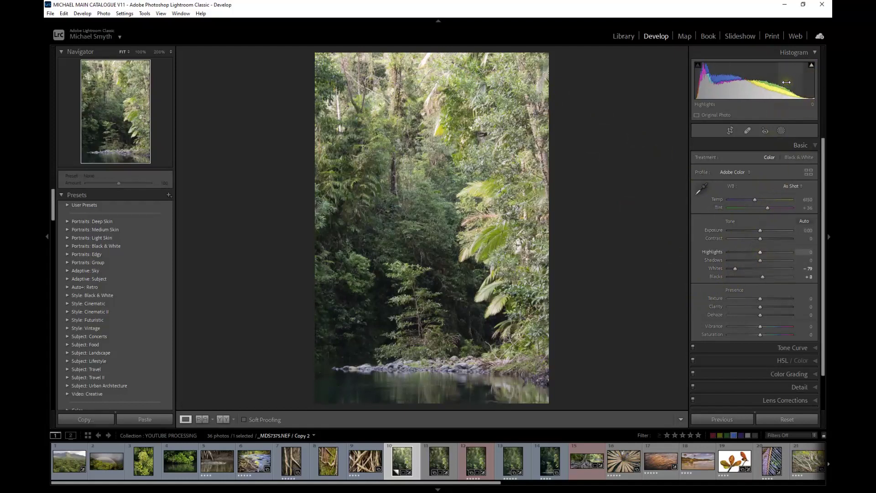
- Lower Highlights to -51 and raise Exposure to +0.33
left_click_drag(760, 252, 744, 254)
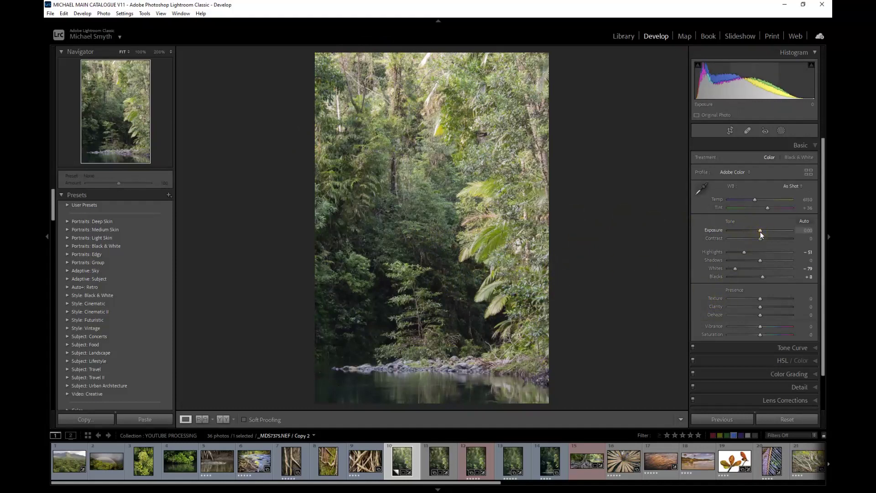
left_click_drag(761, 234, 762, 234)
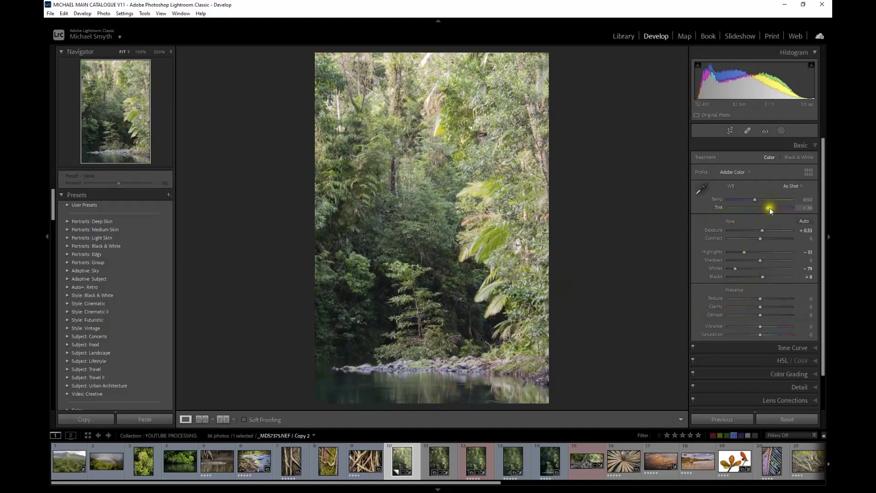
- Try a white balance of Temp 6740 and Tint +2, followed by the Daylight preset
mouse_move(768, 208)
left_mouse_down()
mouse_move(732, 215)
mouse_move(769, 210)
mouse_move(761, 199)
mouse_move(758, 208)
left_mouse_up()
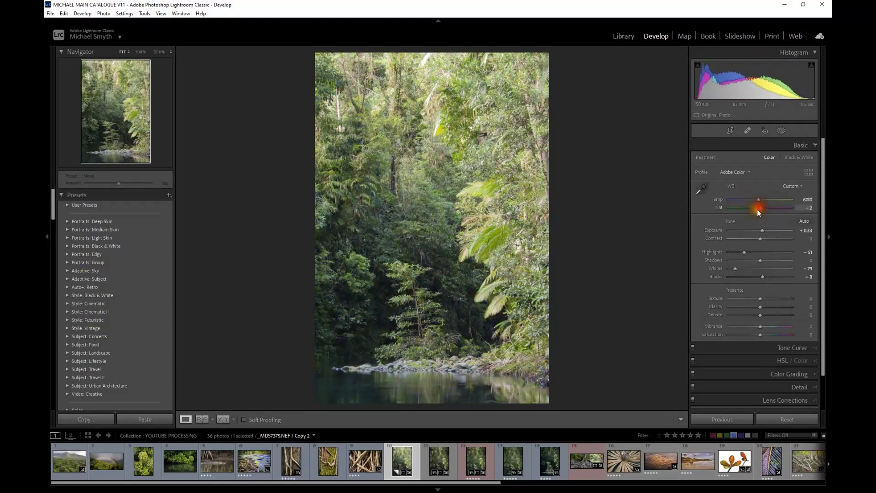
left_click(793, 187)
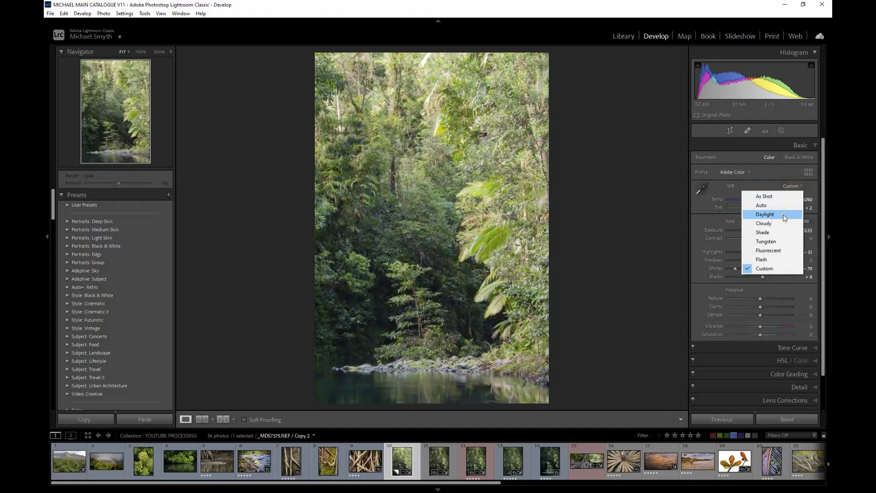
left_click(784, 215)
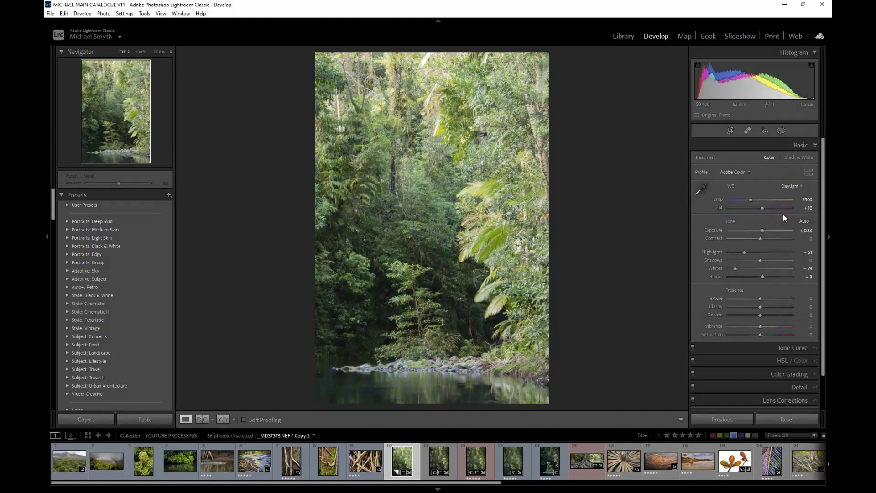
- Try the Shade white balance preset and reduce its Temp to 6675
left_click(785, 186)
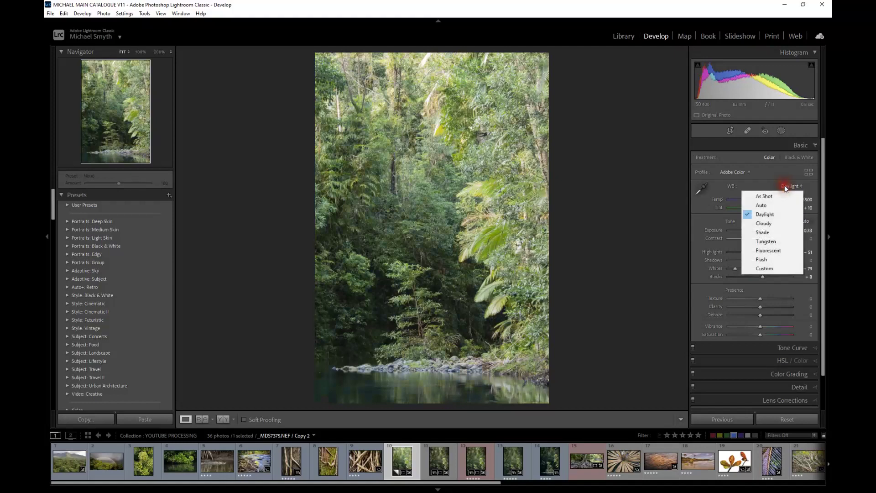
left_click(759, 232)
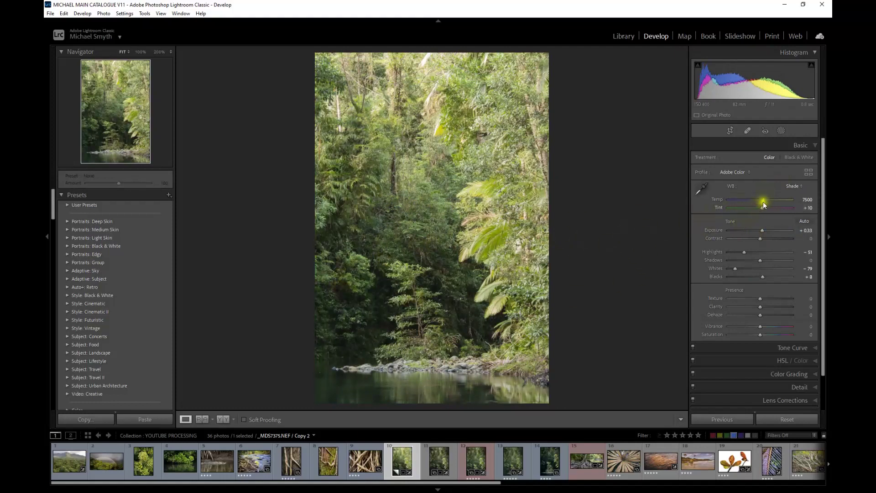
left_click_drag(763, 199, 758, 201)
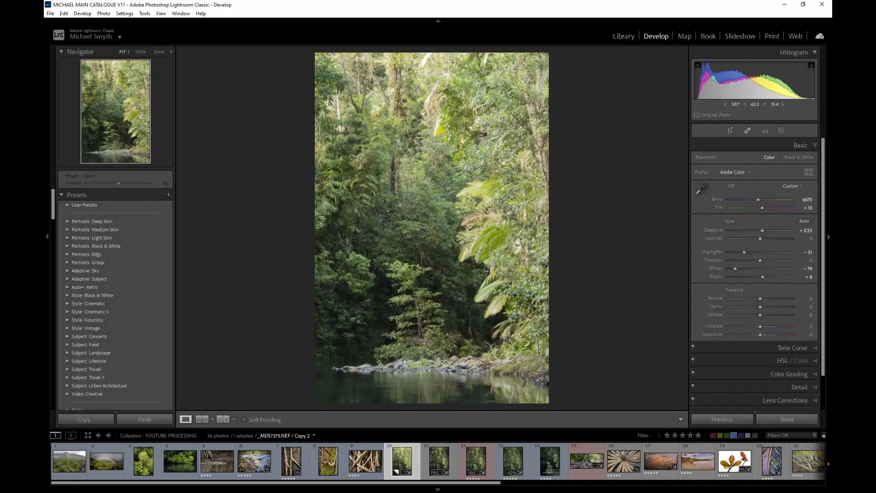
- Set the white balance to Temp 7455 and Tint -8, judging the colour on the palm fronds and foliage
left_click(429, 231)
left_click_drag(611, 227, 453, 245)
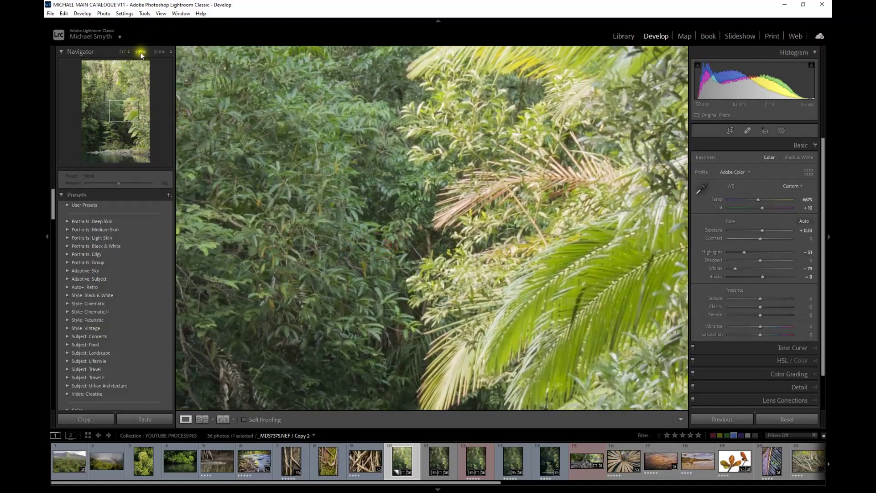
left_click(170, 51)
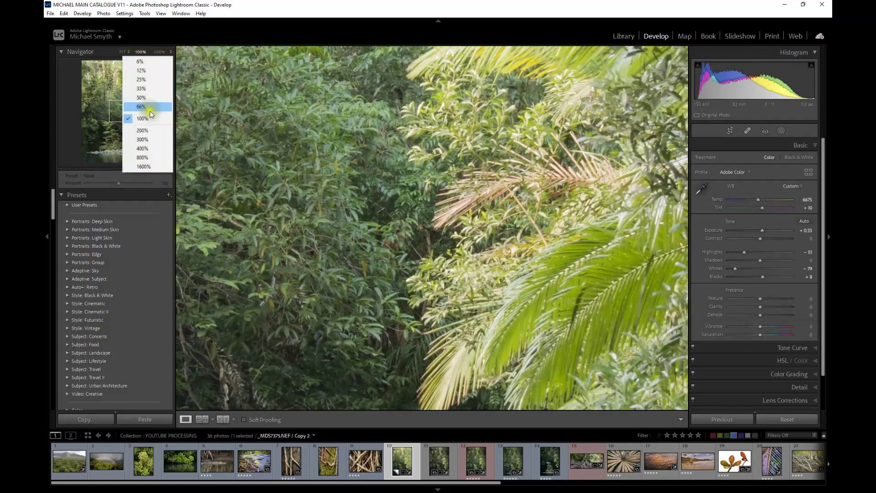
left_click(143, 97)
left_click_drag(487, 225, 565, 201)
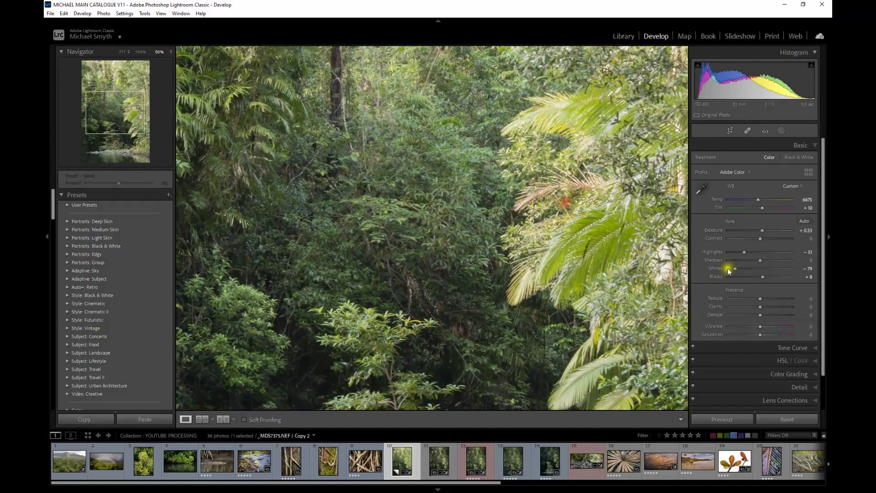
mouse_move(761, 208)
left_mouse_down()
mouse_move(751, 213)
mouse_move(767, 202)
mouse_move(758, 209)
left_mouse_up()
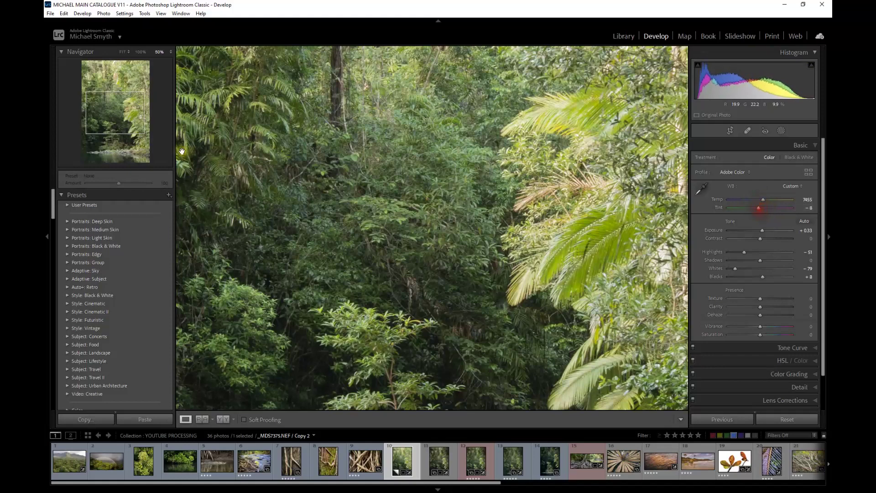
- Readjust the white balance Tint to +2, judging the colour across the whole photo
left_click(123, 51)
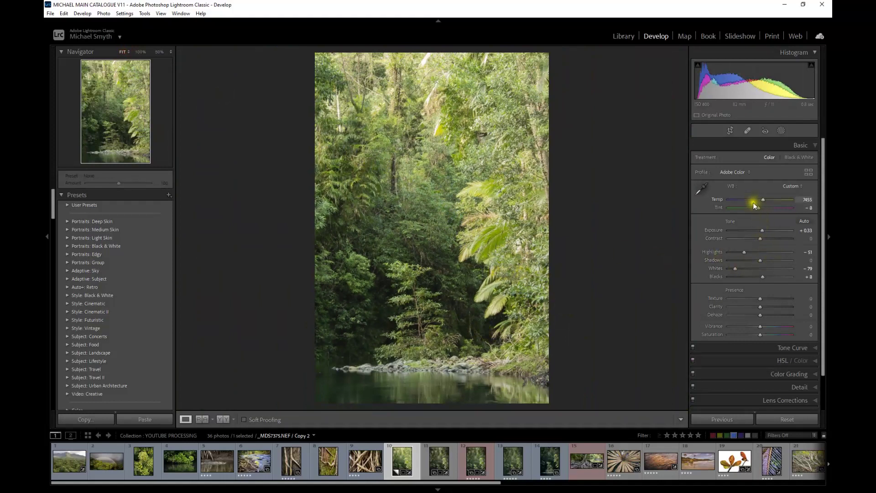
left_click_drag(759, 209, 763, 209)
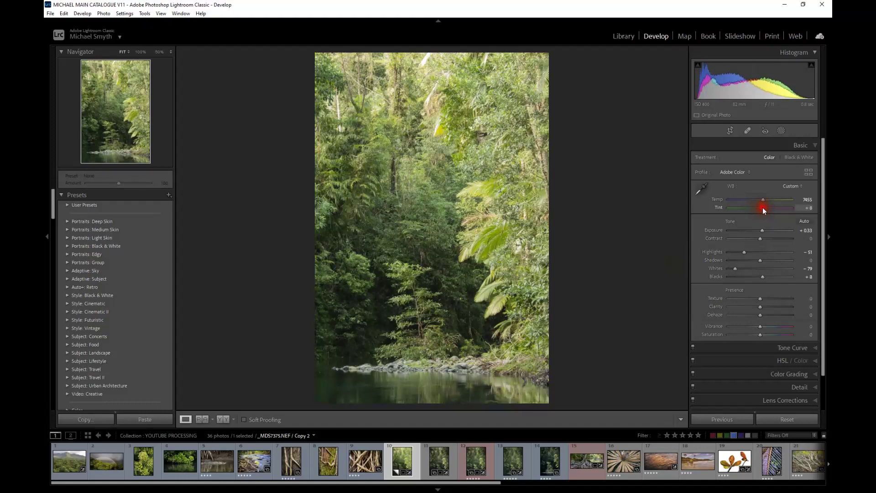
mouse_move(762, 209)
left_mouse_down()
mouse_move(752, 210)
mouse_move(762, 212)
left_mouse_up()
left_click(761, 209)
left_click_drag(761, 209, 760, 212)
left_click_drag(760, 212, 761, 212)
- Set Texture to +8, Clarity to +14 and Vibrance to +13, checking the detail in the lone tree
mouse_move(761, 299)
left_mouse_down()
mouse_move(773, 309)
mouse_move(766, 305)
left_mouse_up()
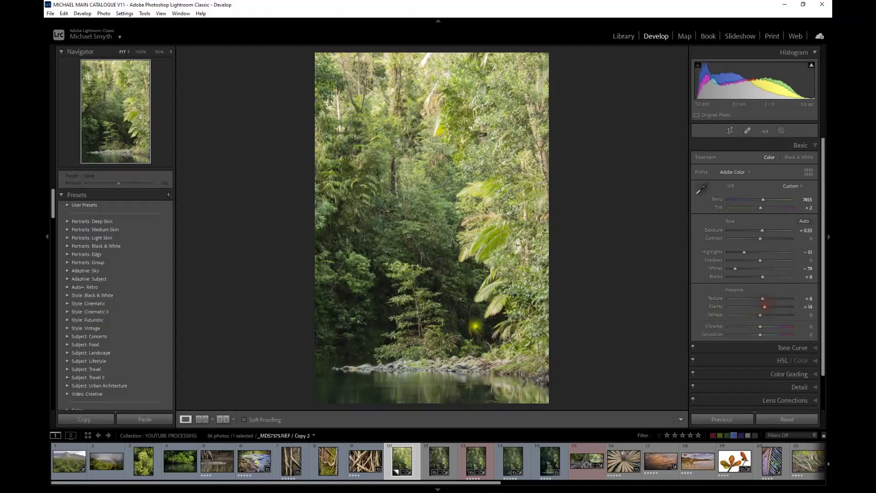
left_click(391, 286)
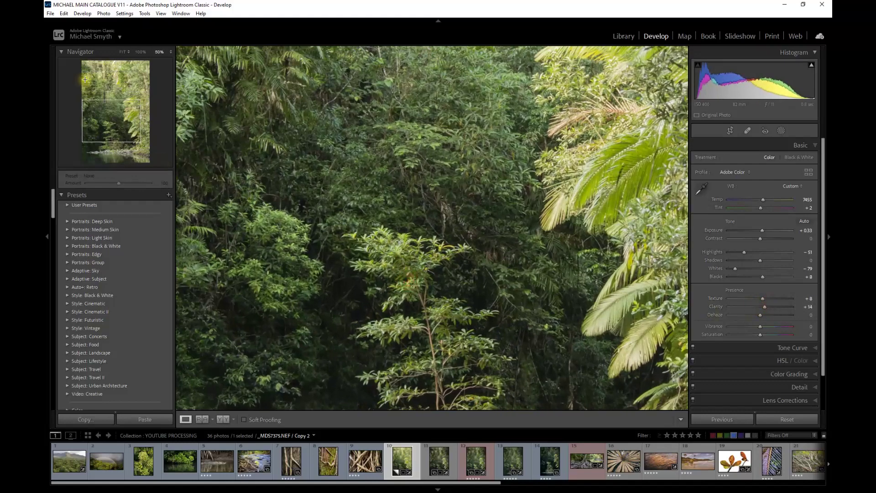
left_click(140, 51)
left_click_drag(391, 327, 448, 164)
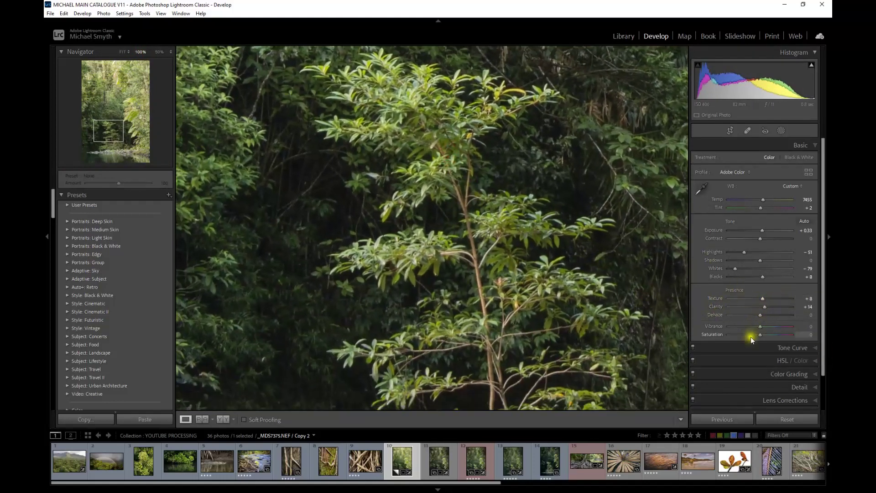
left_click_drag(760, 327, 764, 325)
left_click(352, 275)
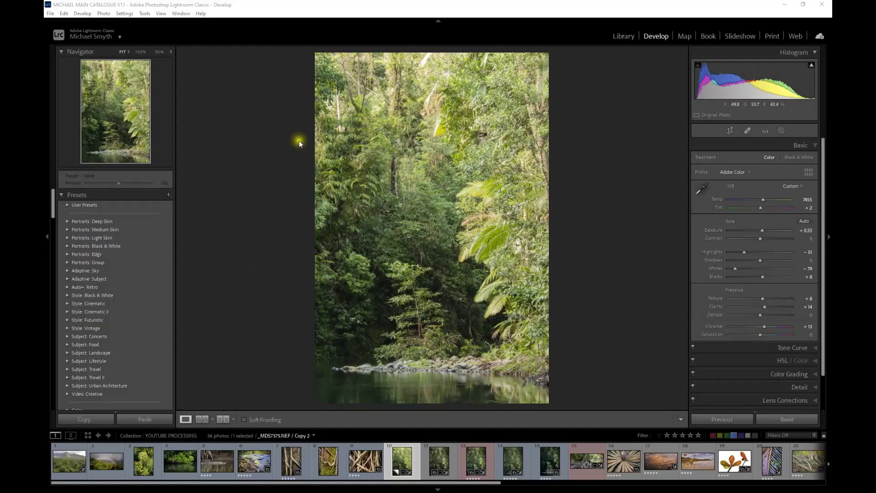
- Open the edited _MDS7375.NEF / Copy 1 and examine its Basic, HSL and Detail settings
left_click(475, 460)
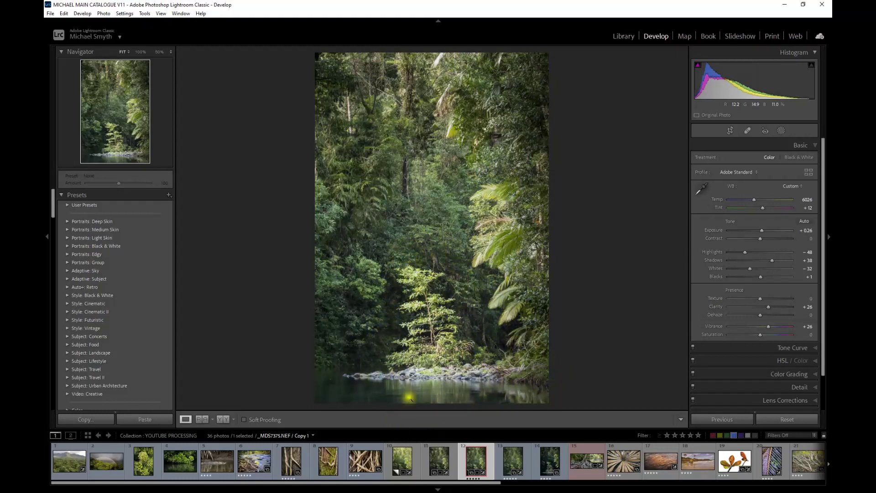
scroll(706, 302, "down", 2)
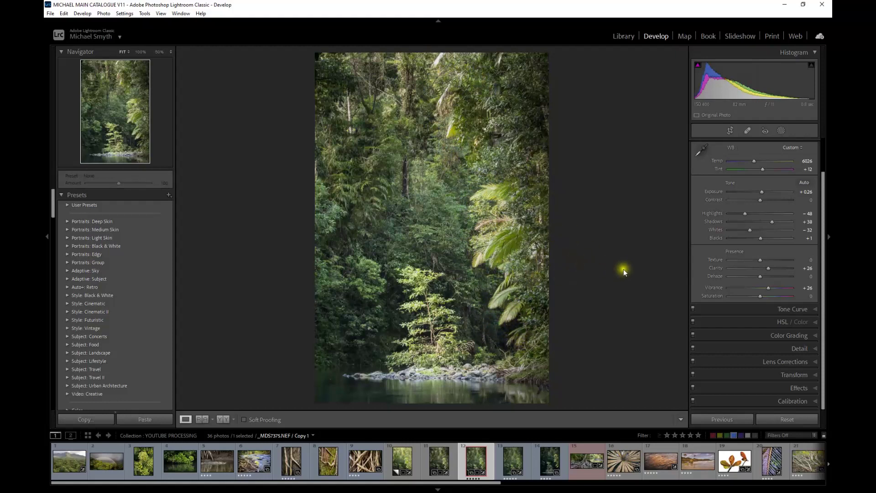
left_click(725, 322)
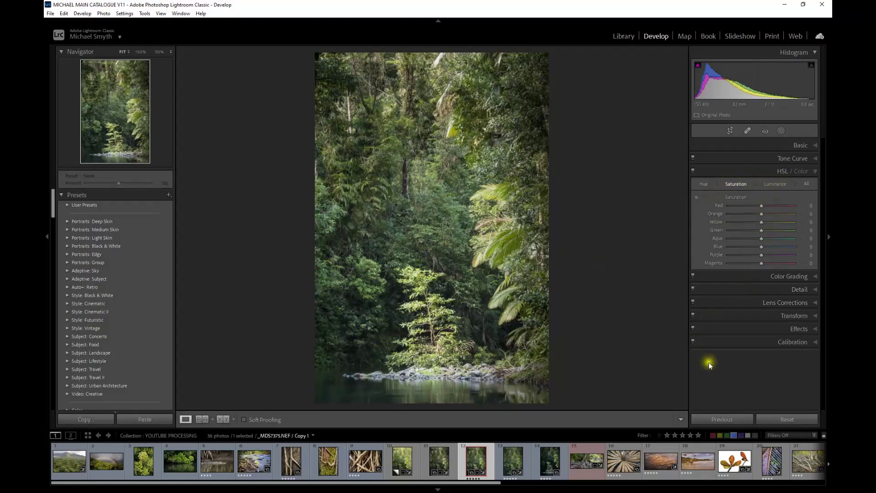
left_click(747, 290)
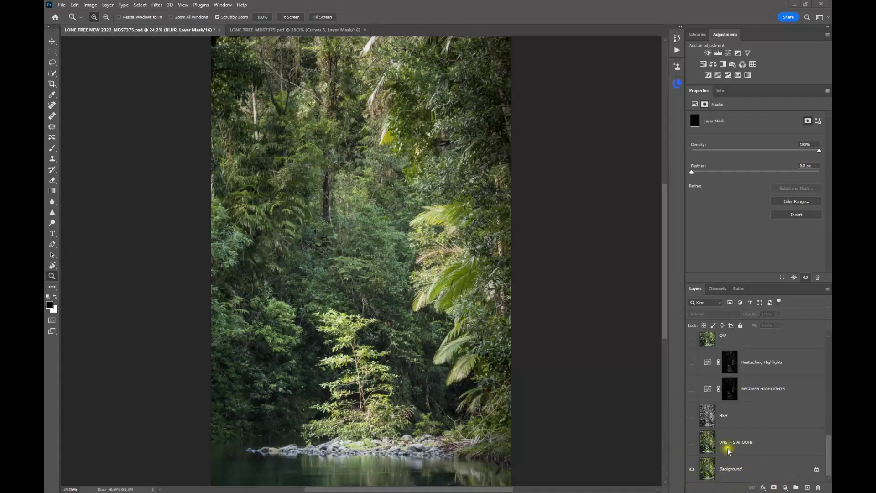
- In Photoshop, show the DNS + S AI OOFN layer of LONE TREE NEW 2022_MDS7375.psd and move the Nik Collection Selective Tool aside
left_click(692, 442)
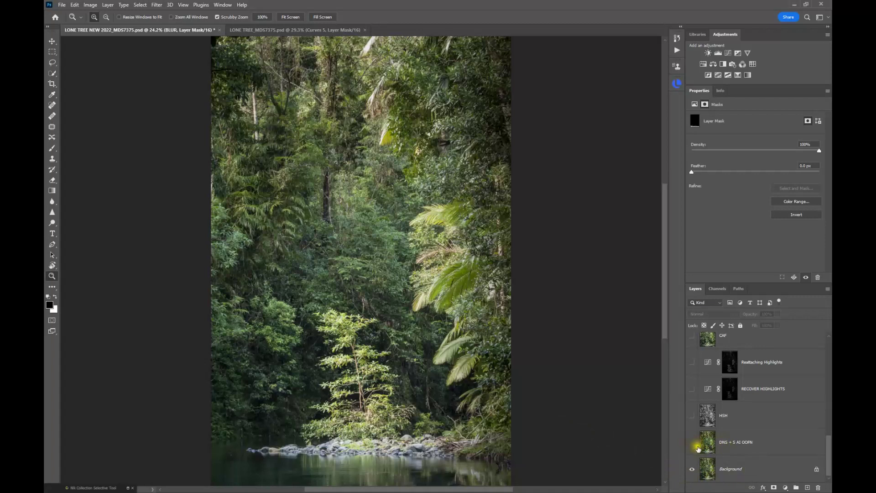
left_click(692, 443)
left_click(341, 333)
left_click(341, 333)
left_click_drag(94, 488, 100, 461)
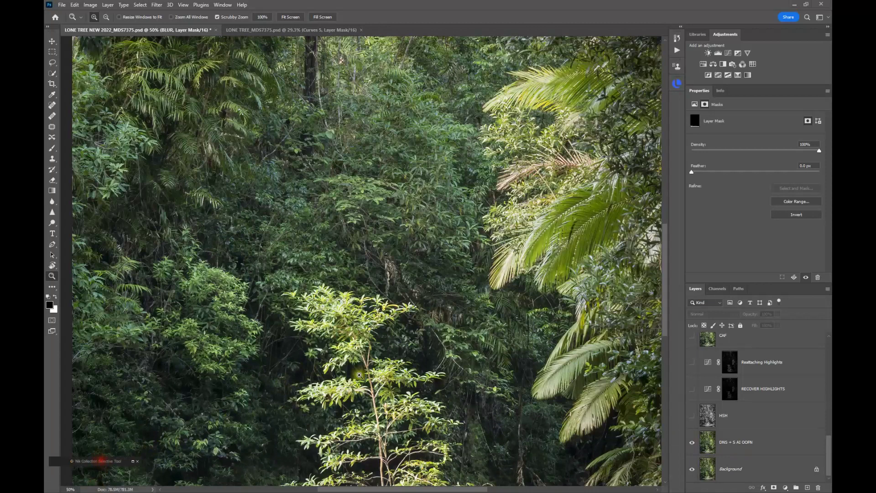
- Compare the lone tree's leaves at 100% with the DNS + S AI OOFN layer hidden and shown, then view the whole photo
left_click(349, 320)
left_click(353, 316)
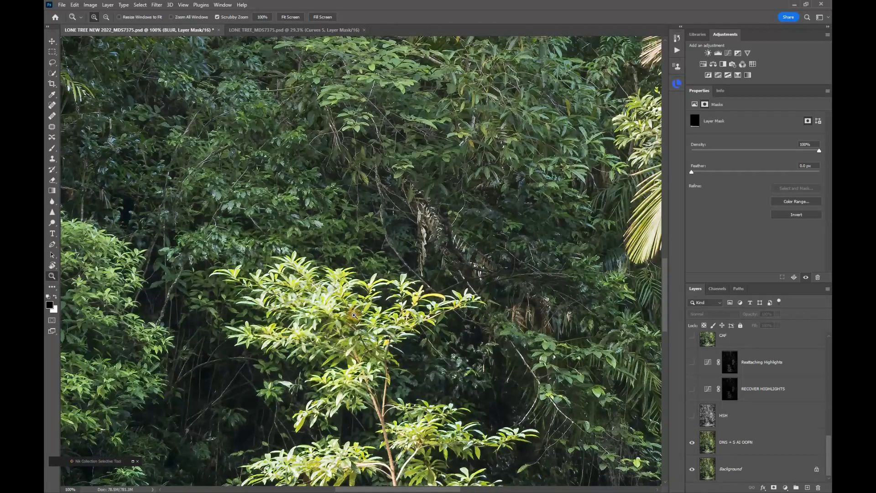
left_click(692, 446)
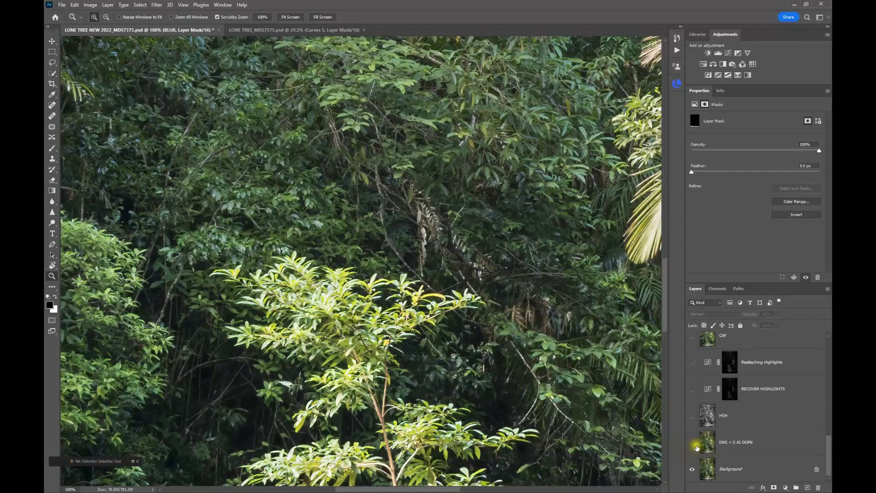
left_click(692, 445)
left_click(692, 445)
left_click(692, 442)
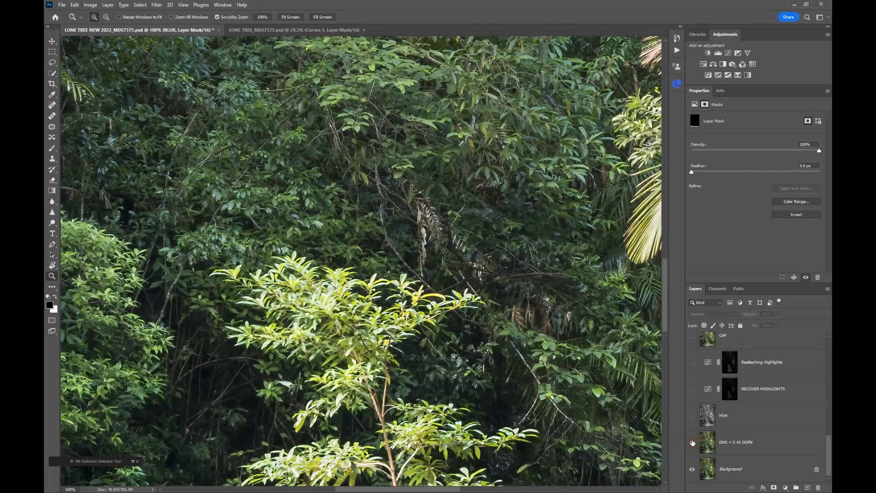
left_click(290, 17)
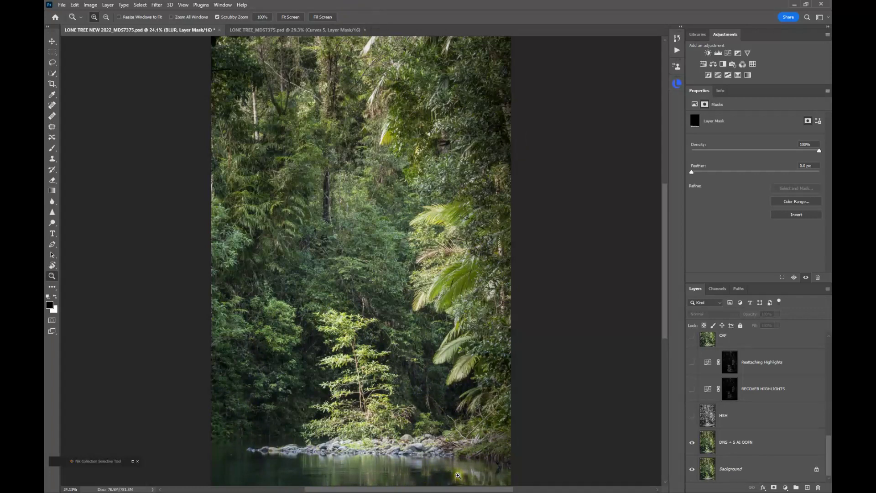
- Show the HSH layer, comparing the photo with and without its effect
left_click(758, 416)
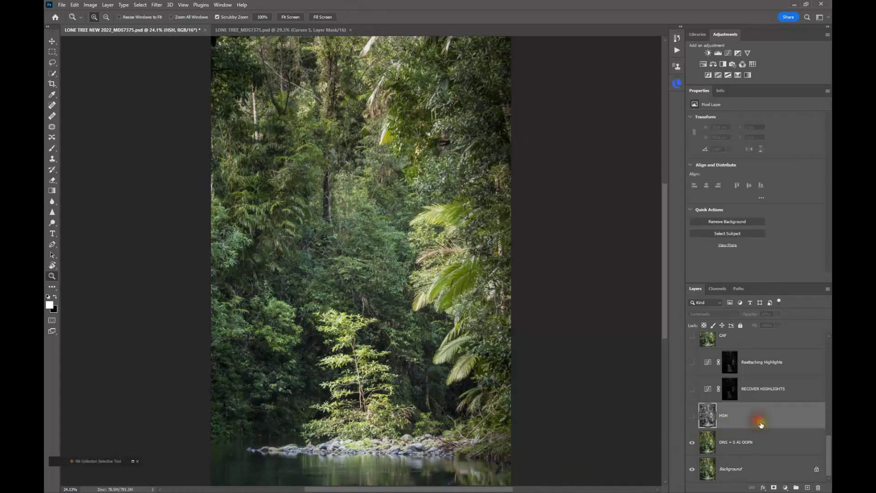
left_click(714, 416)
left_click(692, 417)
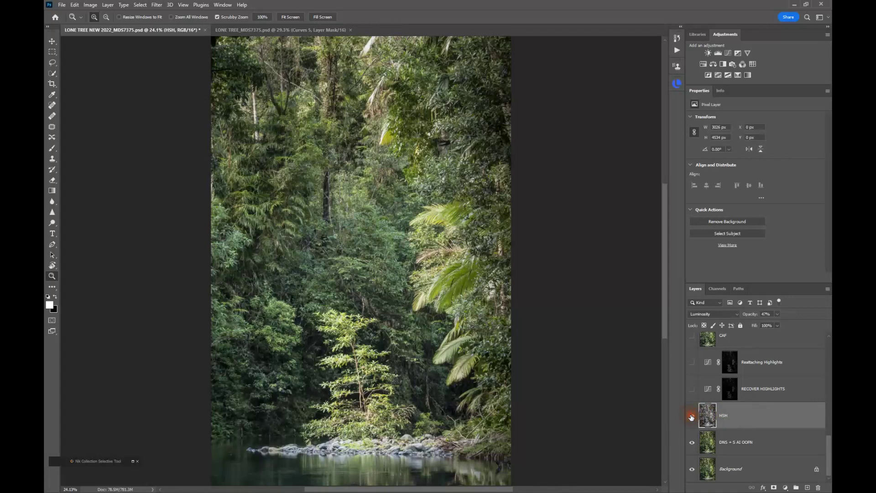
left_click(692, 417)
left_click(693, 417)
left_click(693, 416)
left_click(692, 417)
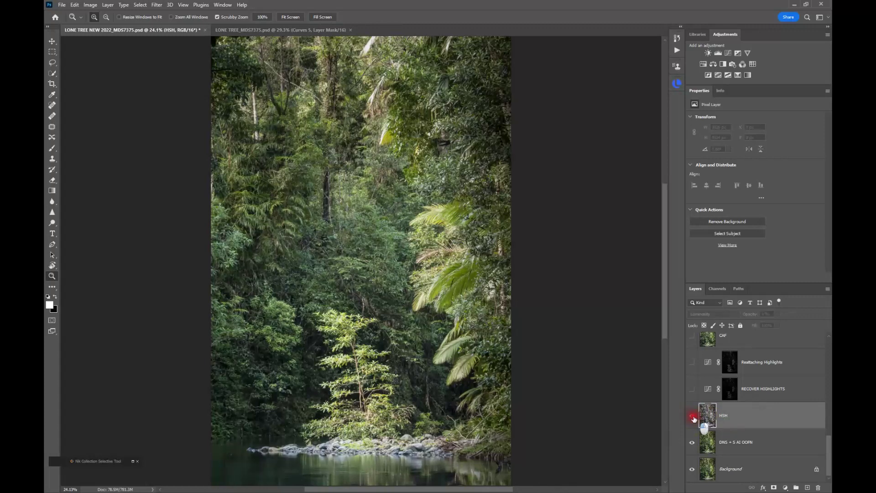
double_click(723, 416)
key("Return")
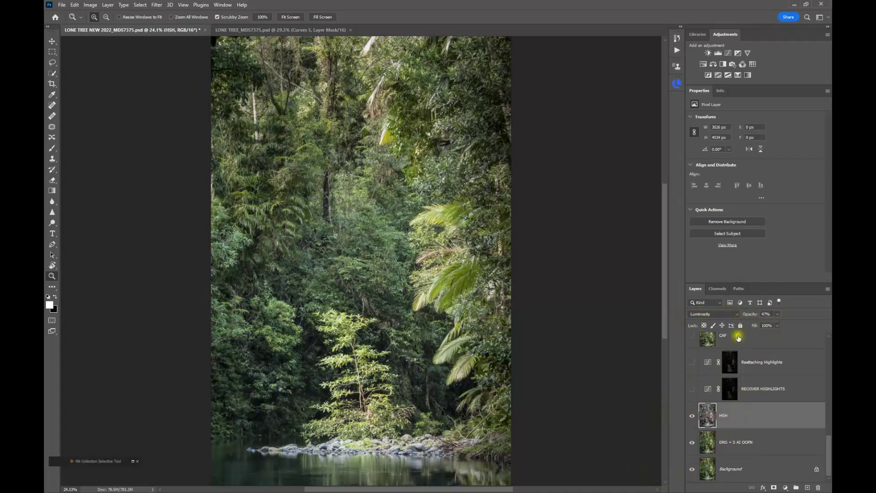
left_click(692, 416)
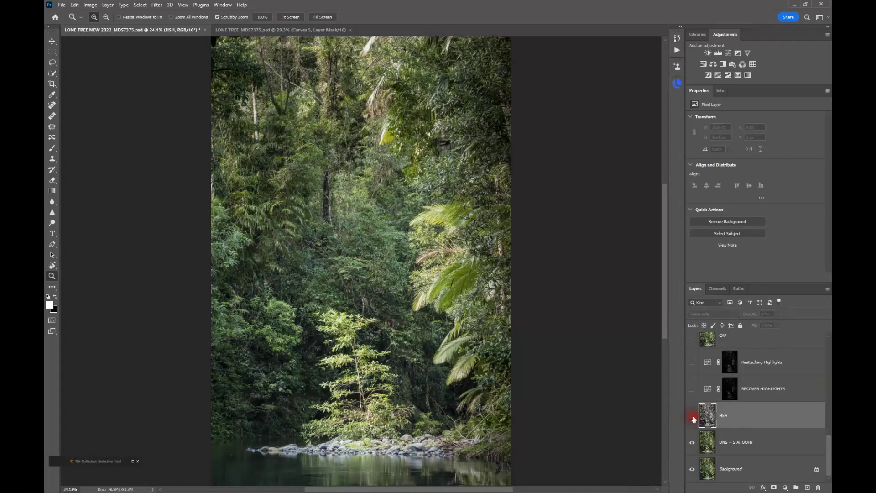
left_click(693, 416)
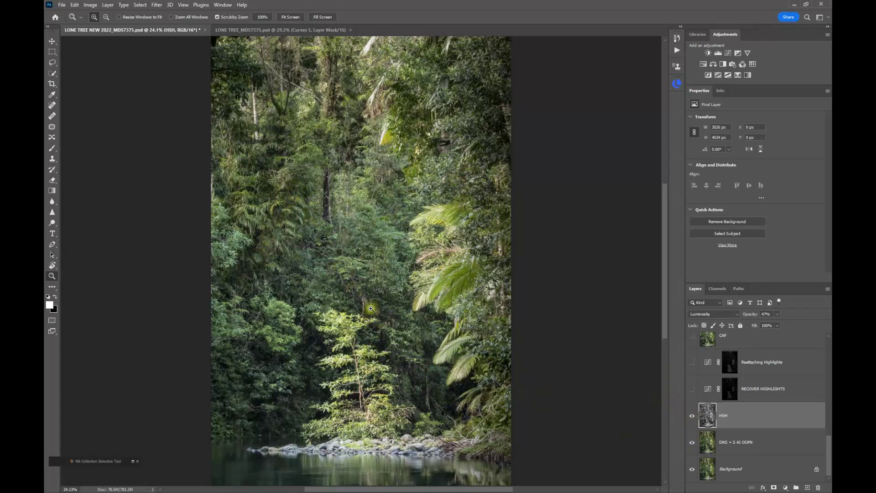
- Examine the RECOVER HIGHLIGHTS Curves layer with its effect shown, and hide it again
left_click(692, 391)
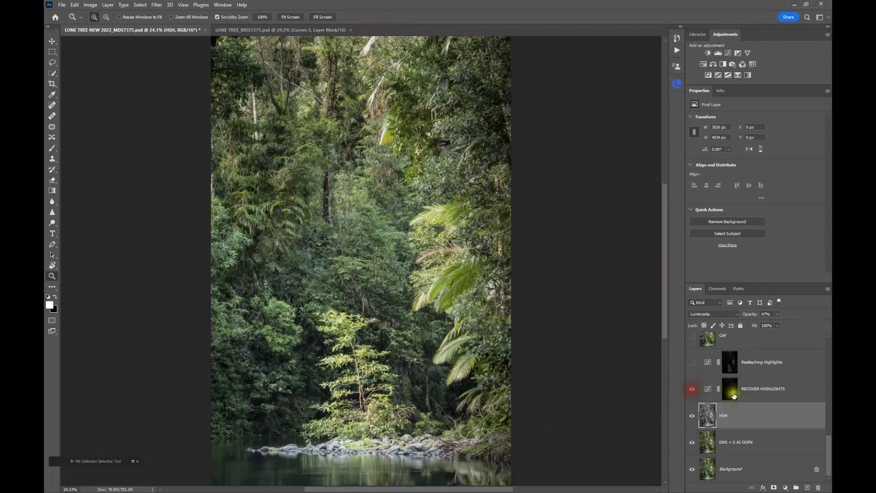
left_click(710, 392)
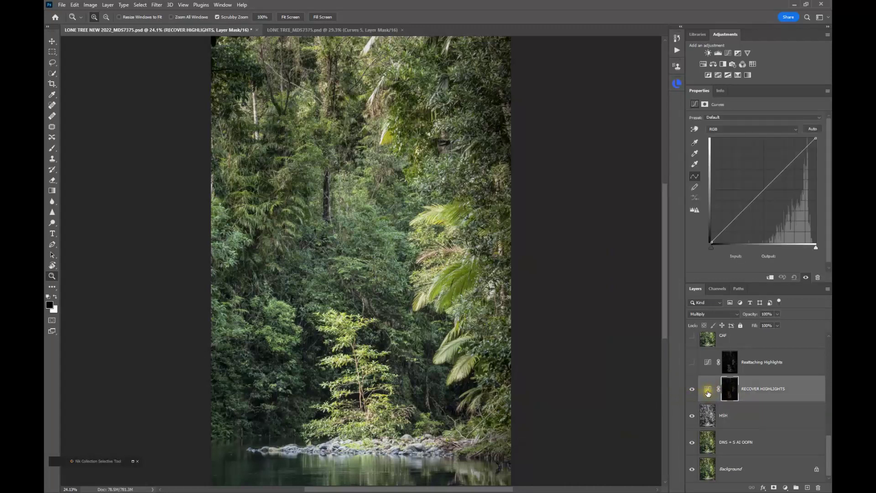
left_click(692, 390)
- From the HSH layer, start a Color Range selection of the Highlights, keeping the dialog clear of the lone tree
left_click(769, 416)
key("x")
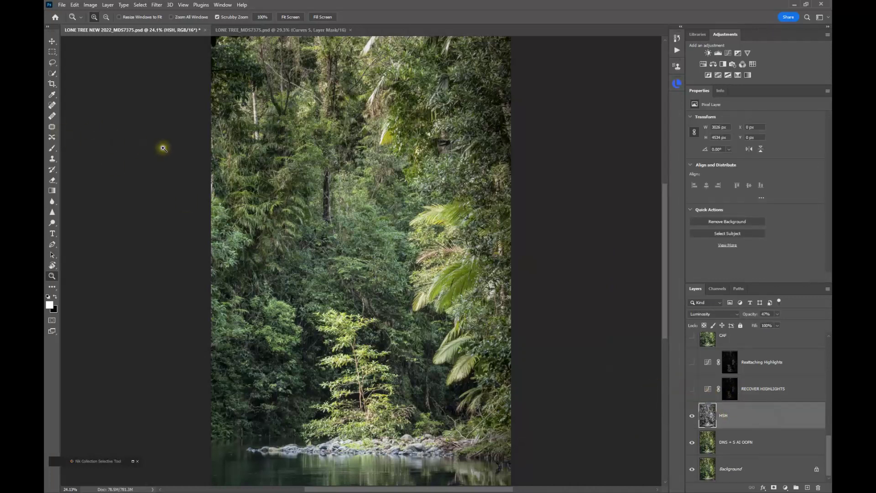
left_click(141, 6)
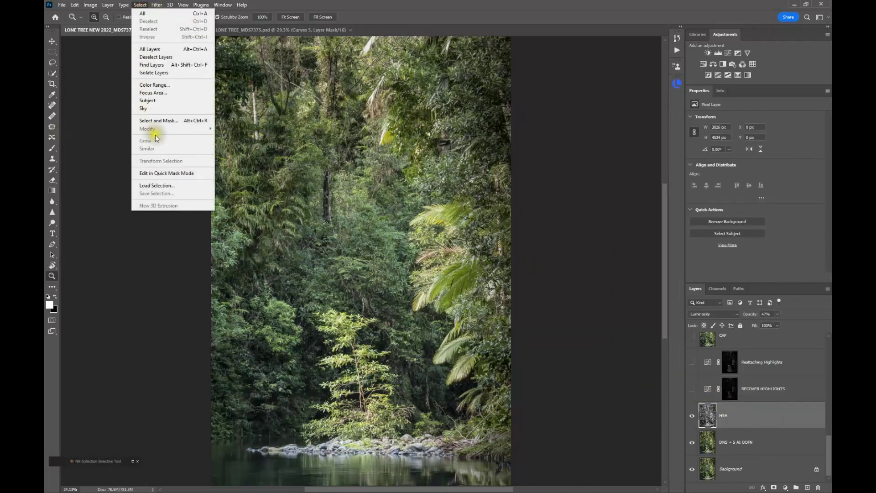
left_click(154, 85)
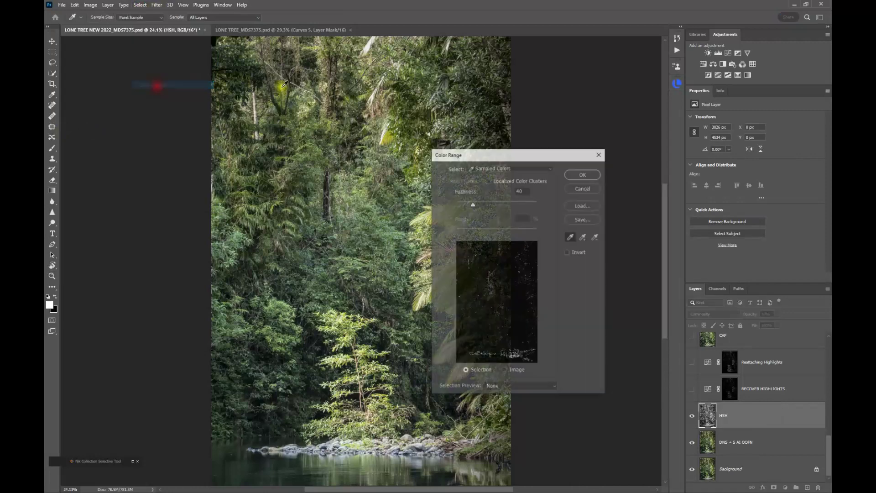
left_click(523, 167)
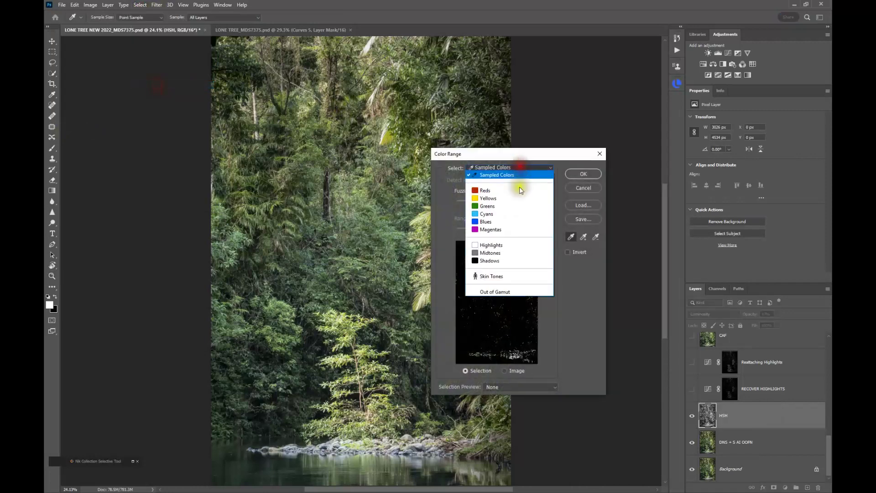
left_click(502, 245)
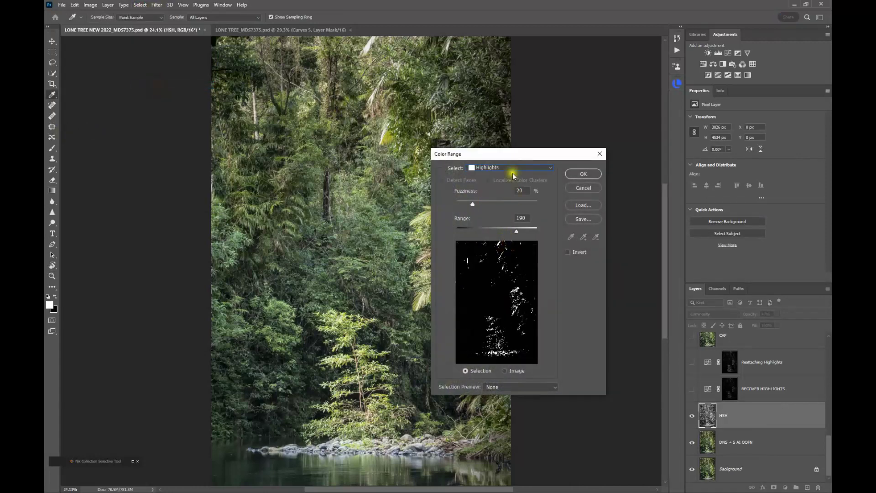
left_click_drag(537, 158, 549, 105)
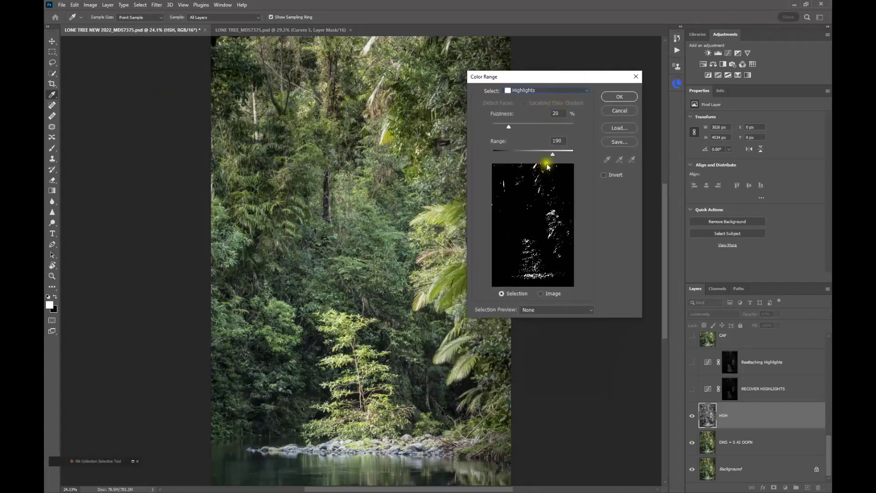
- Set the highlights Range to 203 and Fuzziness to 19%, and create the selection
left_click_drag(544, 156, 561, 164)
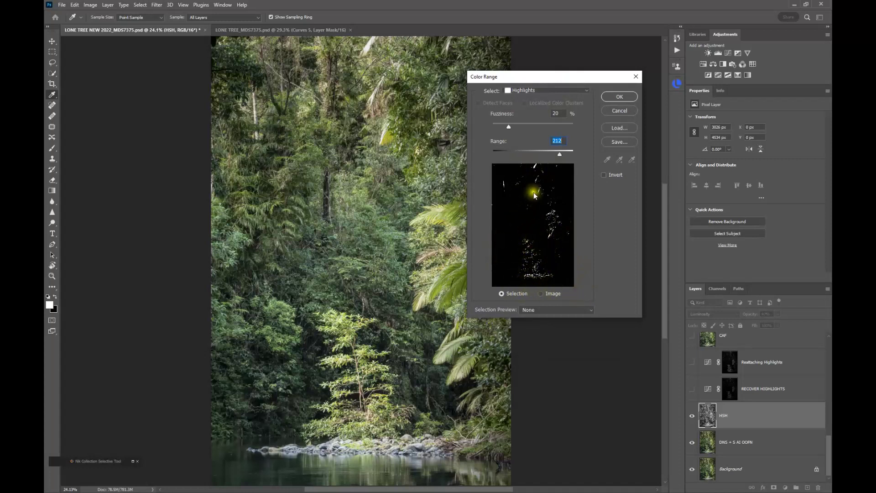
left_click_drag(559, 155, 556, 155)
left_click_drag(506, 129, 508, 128)
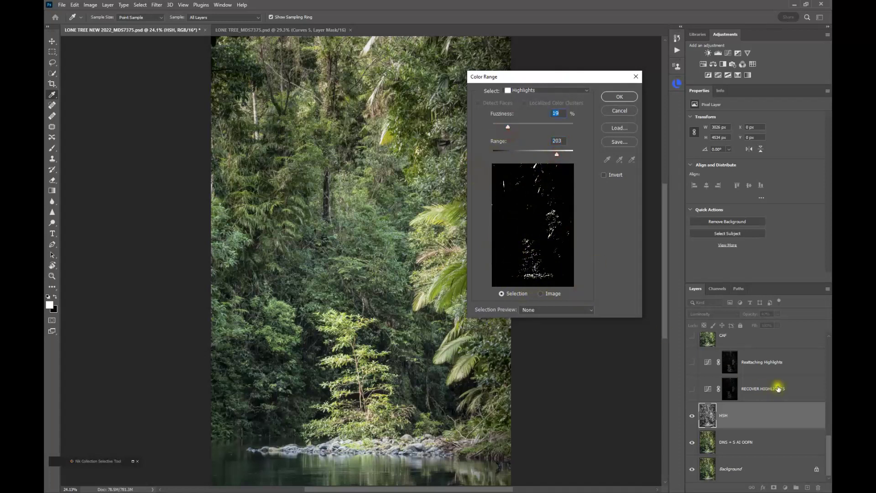
left_click(620, 97)
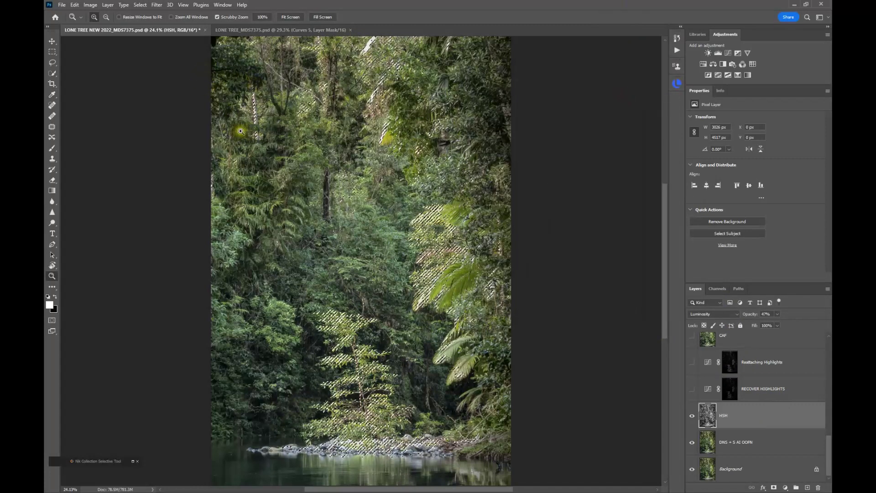
- Try to expand the highlights selection, and undo the expansion
left_click(142, 6)
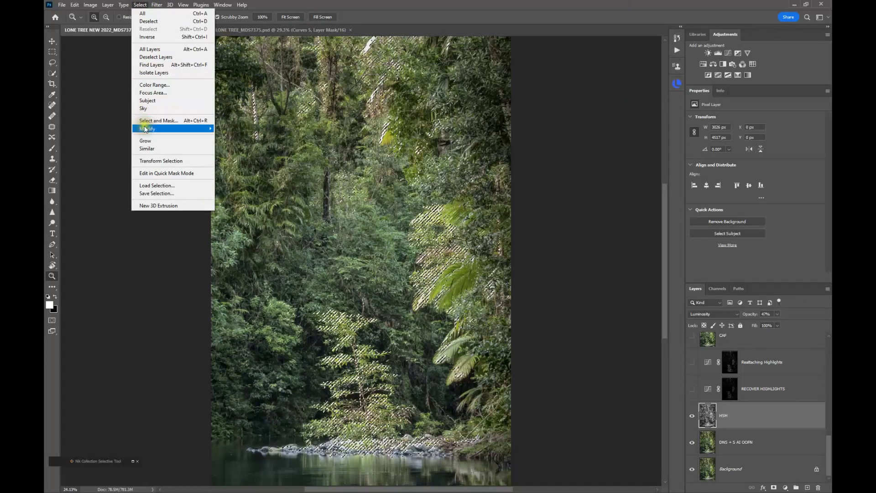
mouse_move(146, 130)
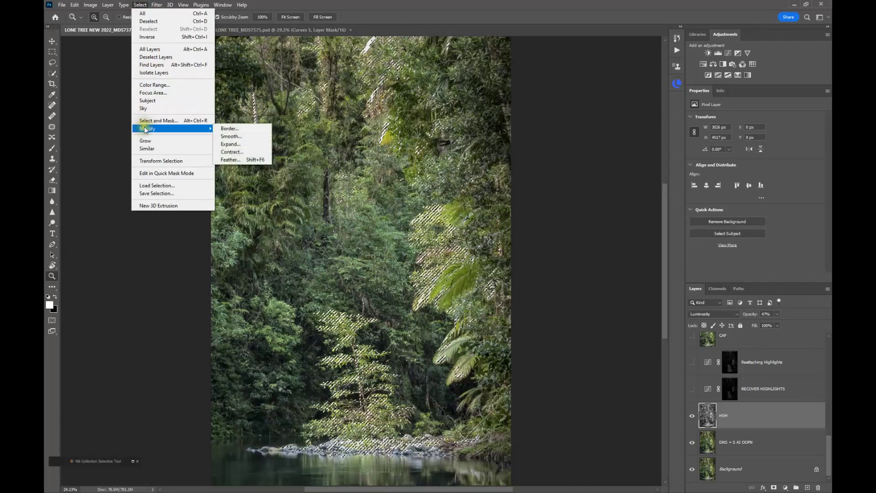
left_click(229, 144)
key("Return")
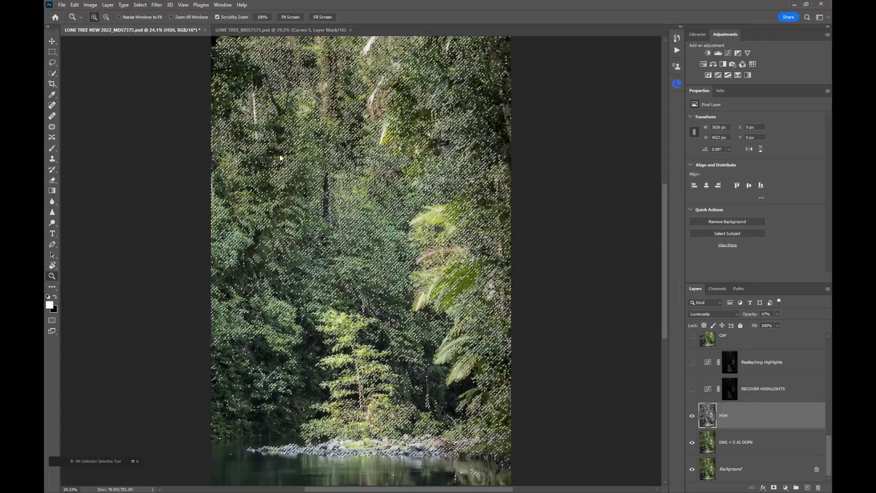
left_click(136, 5)
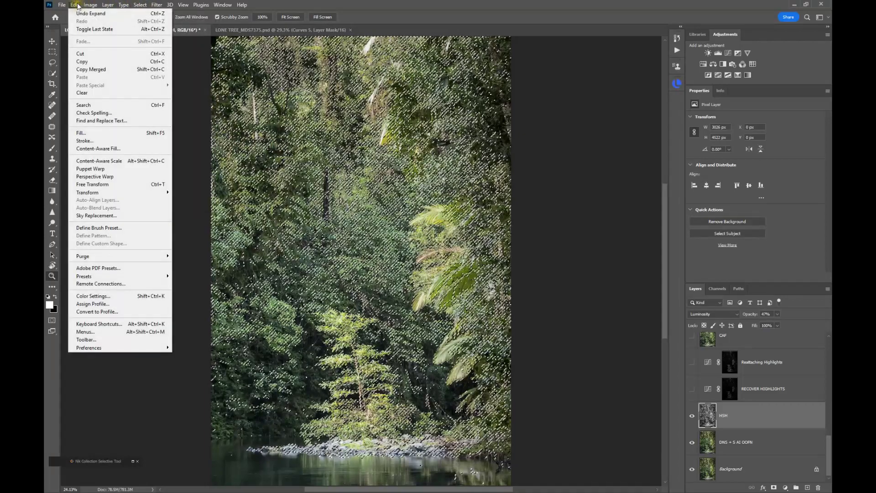
left_click(91, 13)
- Try expanding the highlights selection by 2 pixels, and restore the unexpanded selection
left_click(139, 5)
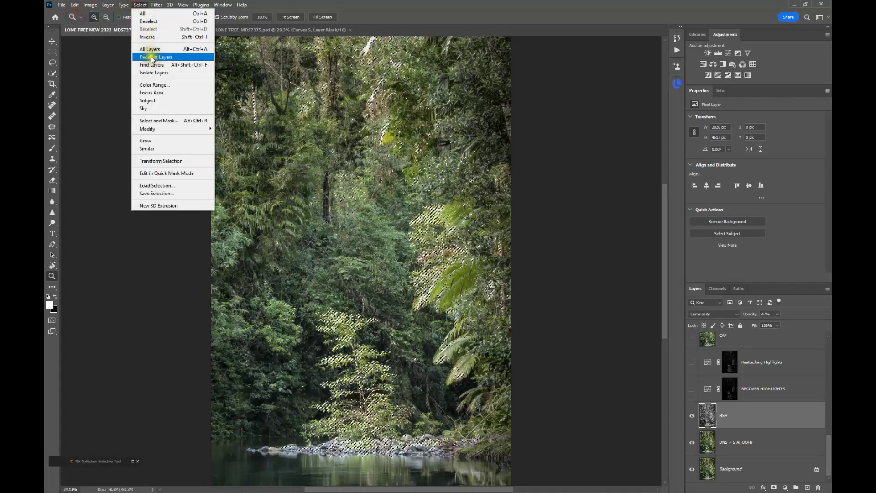
left_click(149, 129)
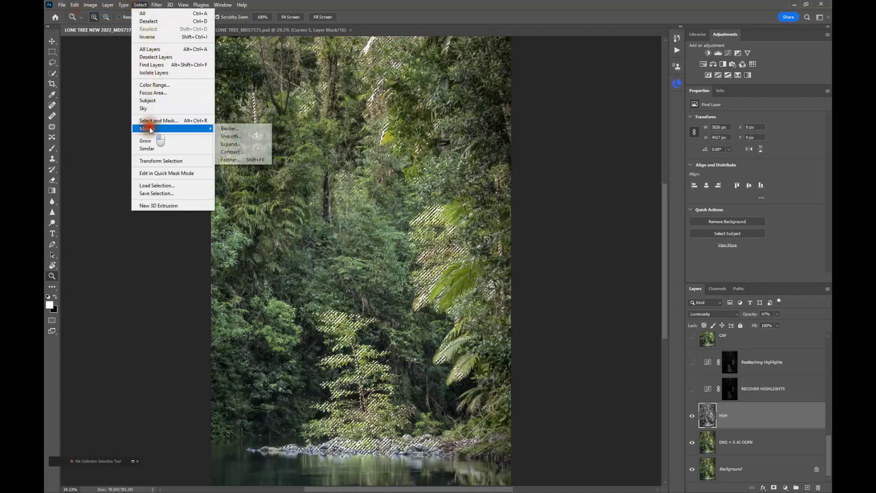
left_click(239, 144)
type("2")
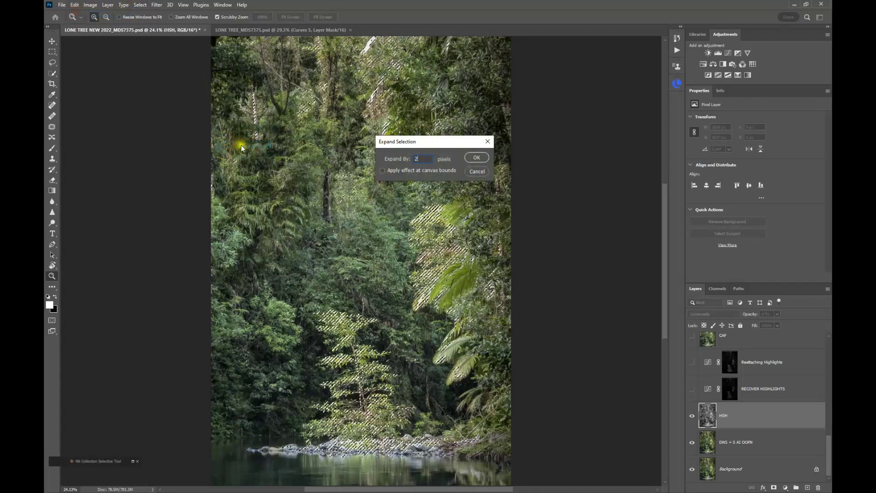
left_click(483, 160)
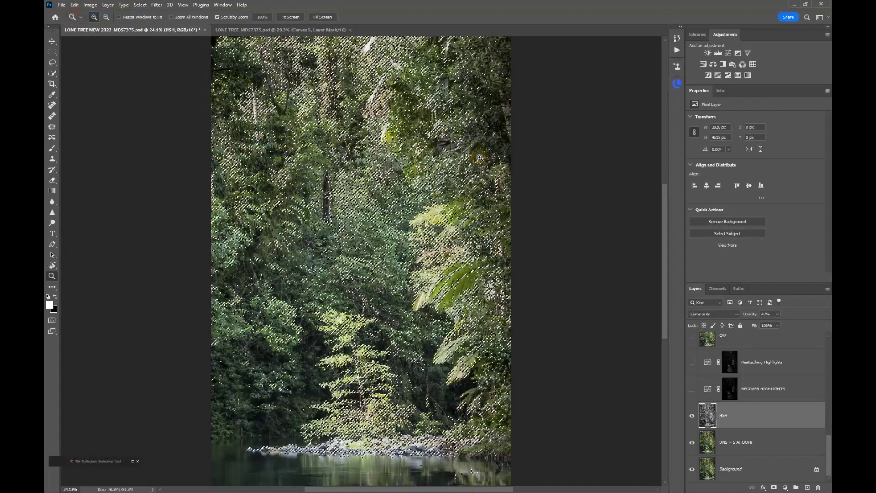
left_click(75, 5)
left_click(91, 14)
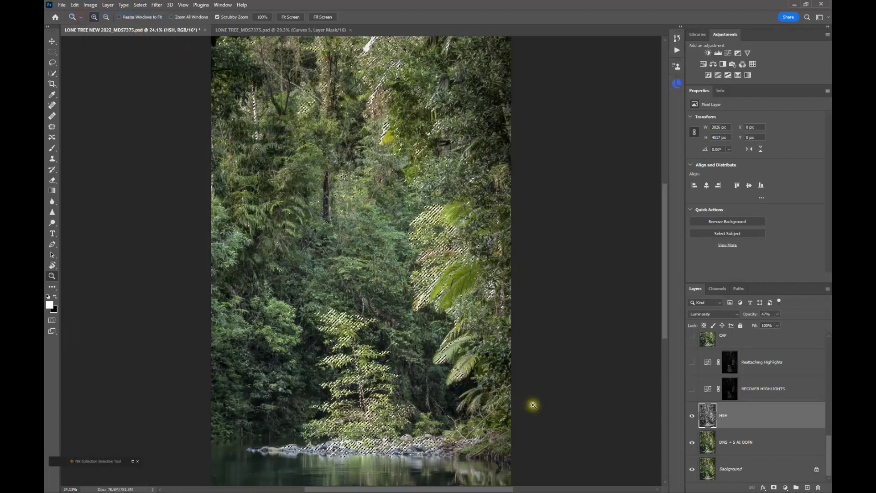
- Add a Curves adjustment layer masked to the selected highlights with Multiply blending, and check the palm fronds up close
left_click(727, 53)
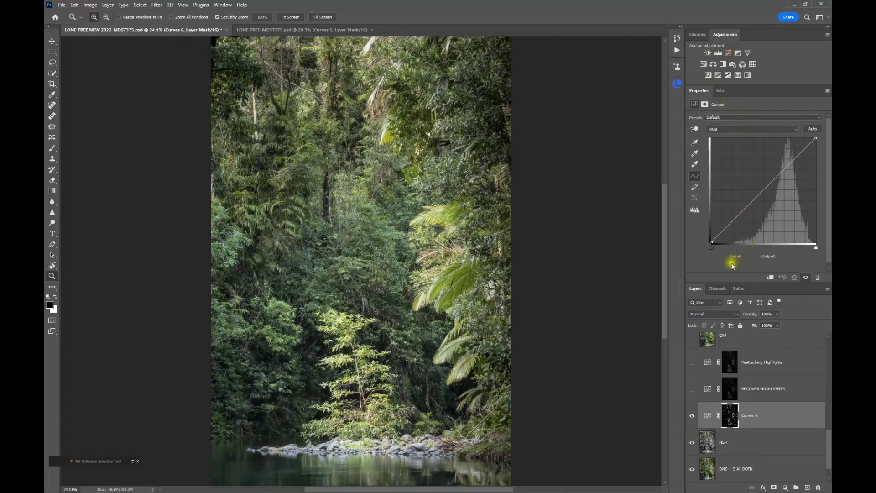
left_click(711, 313)
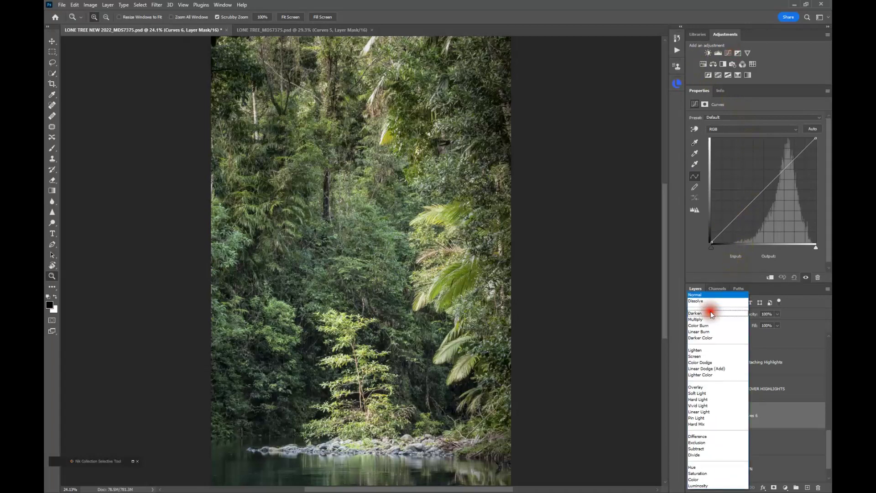
left_click(704, 321)
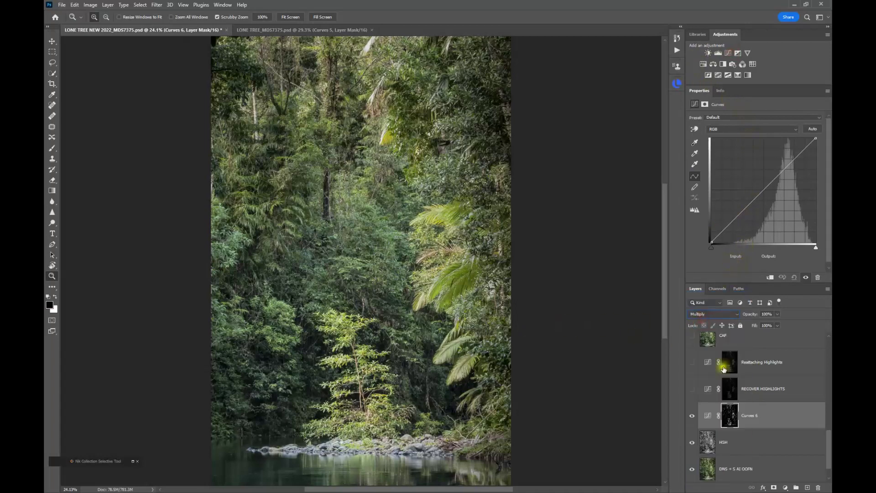
left_click(452, 269)
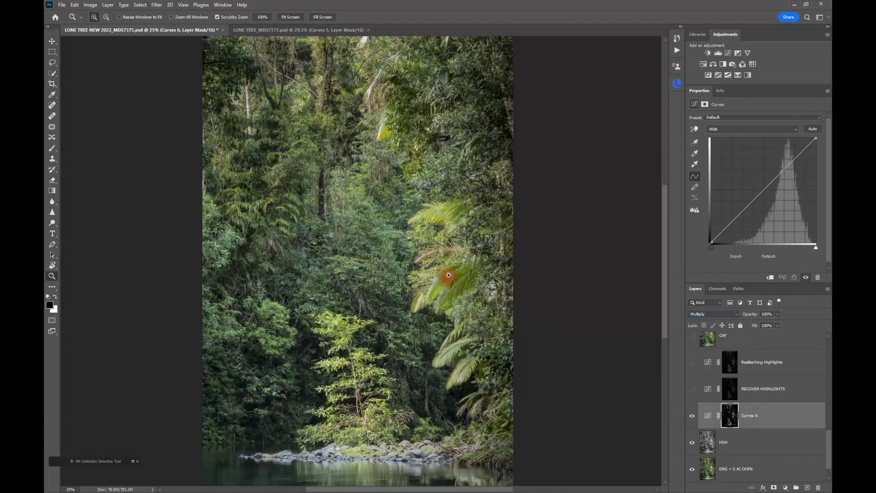
left_click(451, 268)
left_click(451, 268)
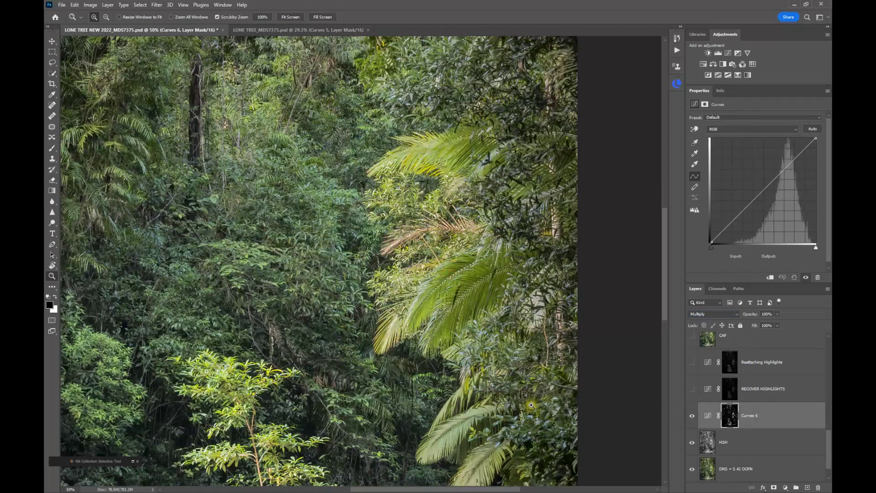
- Compare the palm fronds with and without the Curves 6 layer, and fit the whole image in view
left_click(693, 417)
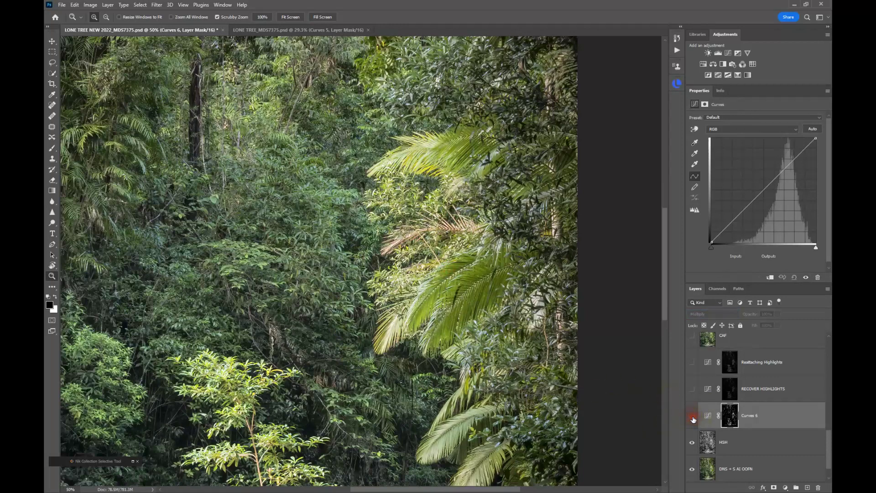
left_click(731, 418)
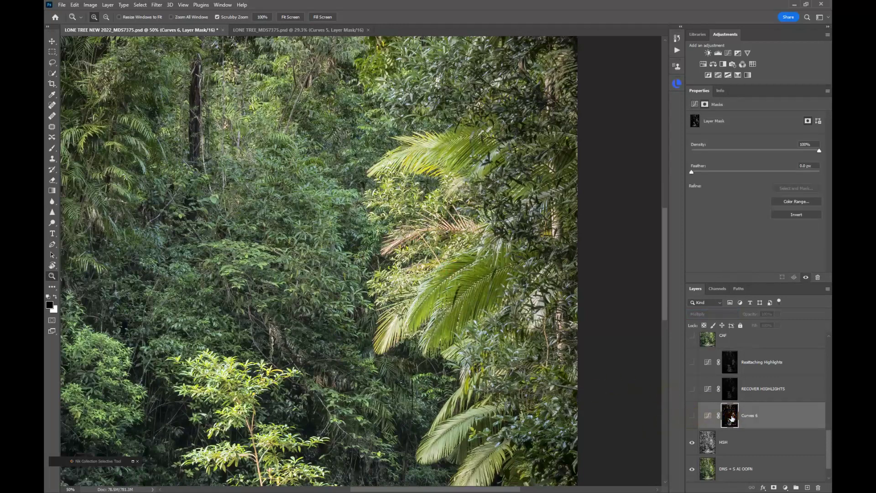
left_click(693, 417)
left_click(692, 417)
left_click(692, 416)
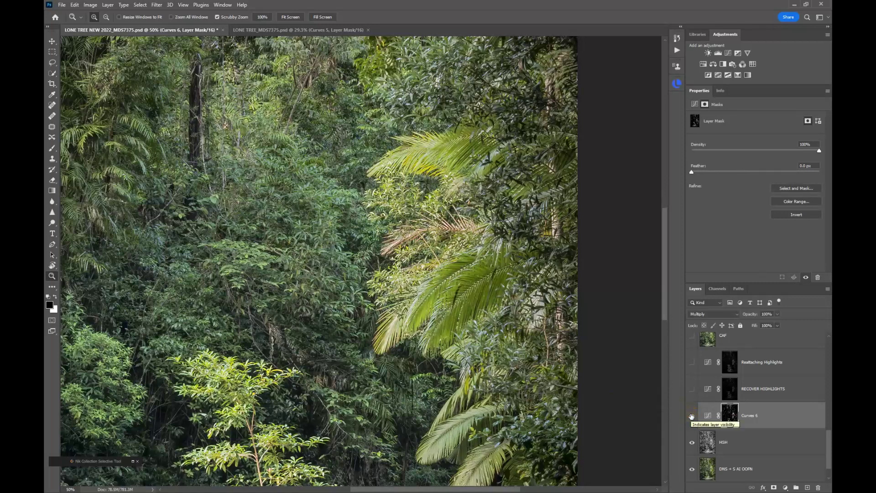
left_click(693, 416)
left_click(285, 18)
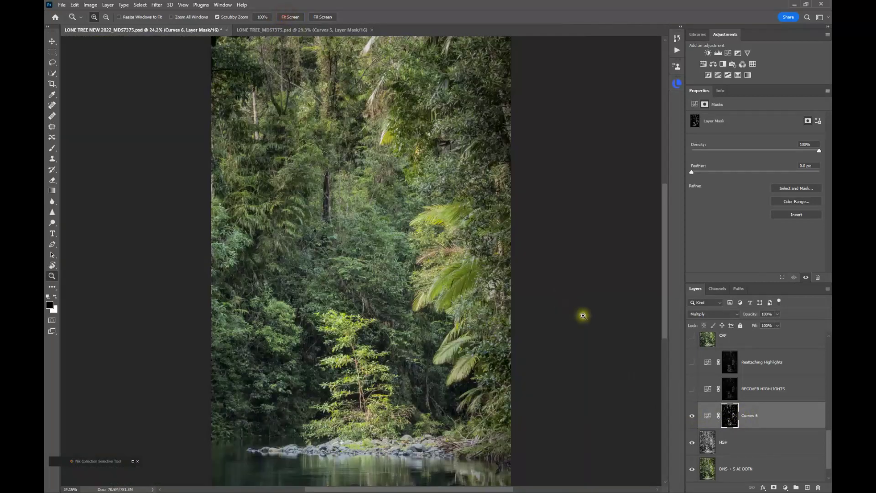
- Display the Curves 6 mask and paint black at 100% opacity over the unwanted forest highlights around the tree and palms
left_click(732, 417, "alt")
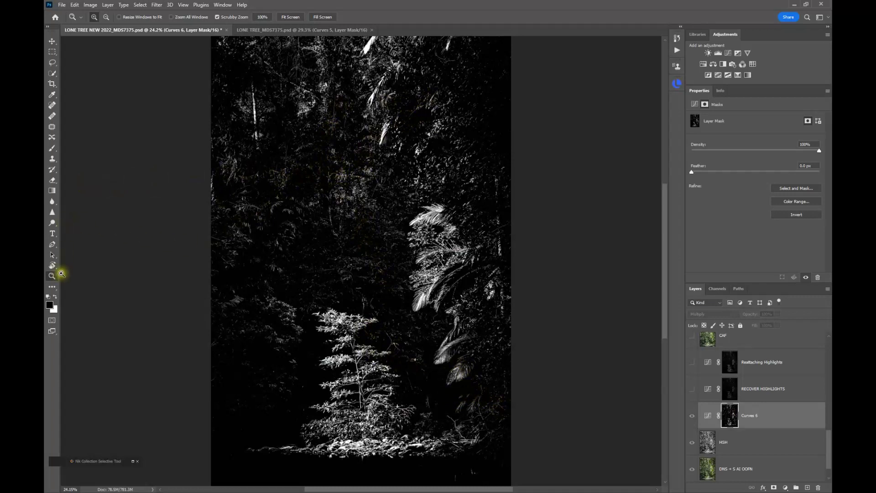
left_click(52, 149)
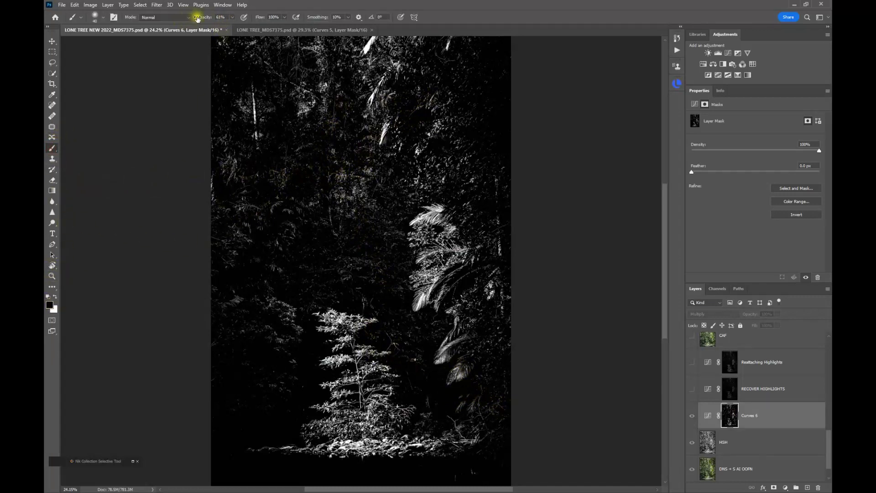
left_click(237, 18)
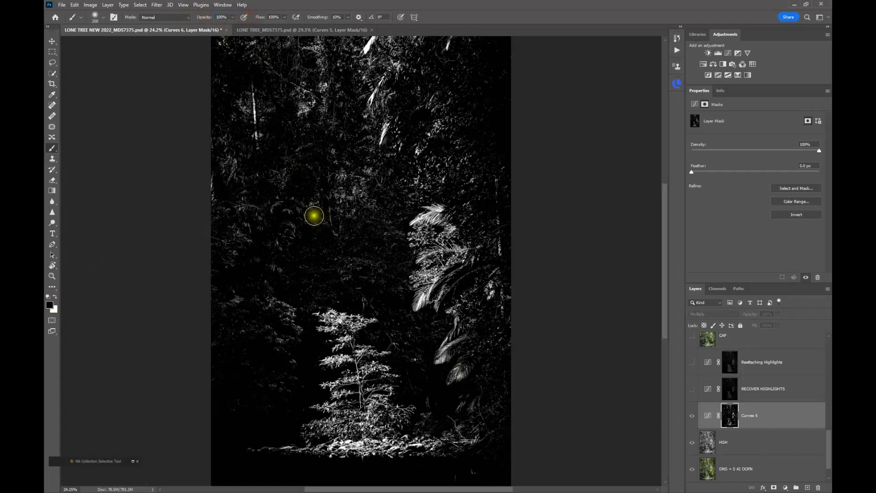
mouse_move(348, 179)
left_mouse_down()
mouse_move(341, 244)
mouse_move(346, 207)
mouse_move(305, 194)
mouse_move(261, 296)
mouse_move(282, 271)
mouse_move(284, 367)
mouse_move(297, 346)
mouse_move(260, 370)
mouse_move(250, 354)
mouse_move(252, 272)
mouse_move(240, 248)
mouse_move(229, 261)
mouse_move(265, 223)
mouse_move(242, 235)
mouse_move(285, 192)
mouse_move(291, 171)
mouse_move(339, 235)
mouse_move(292, 274)
mouse_move(342, 259)
mouse_move(376, 262)
mouse_move(382, 310)
left_mouse_up()
mouse_move(471, 133)
left_mouse_down()
mouse_move(429, 150)
mouse_move(474, 189)
mouse_move(480, 49)
mouse_move(438, 92)
mouse_move(443, 151)
mouse_move(475, 196)
mouse_move(511, 193)
mouse_move(485, 135)
left_mouse_up()
mouse_move(386, 178)
left_mouse_down()
mouse_move(359, 184)
mouse_move(344, 137)
mouse_move(252, 221)
mouse_move(276, 174)
mouse_move(232, 158)
mouse_move(223, 98)
left_mouse_up()
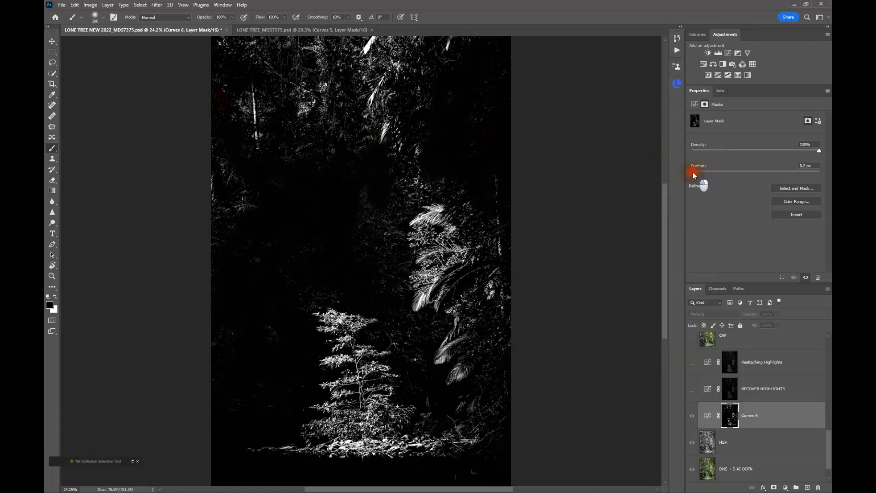
- Feather the Curves 6 mask by 5.0 px, and compare the image with and without the layer
left_click_drag(714, 175, 727, 175)
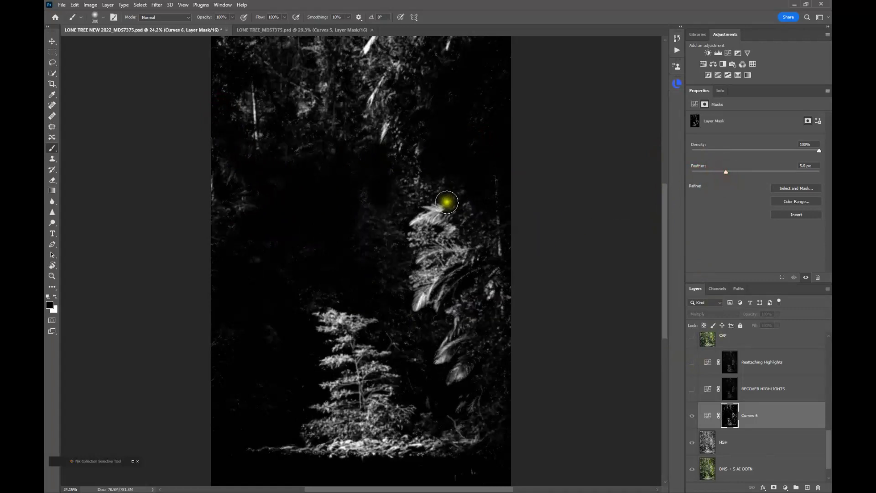
left_click(730, 417, "alt")
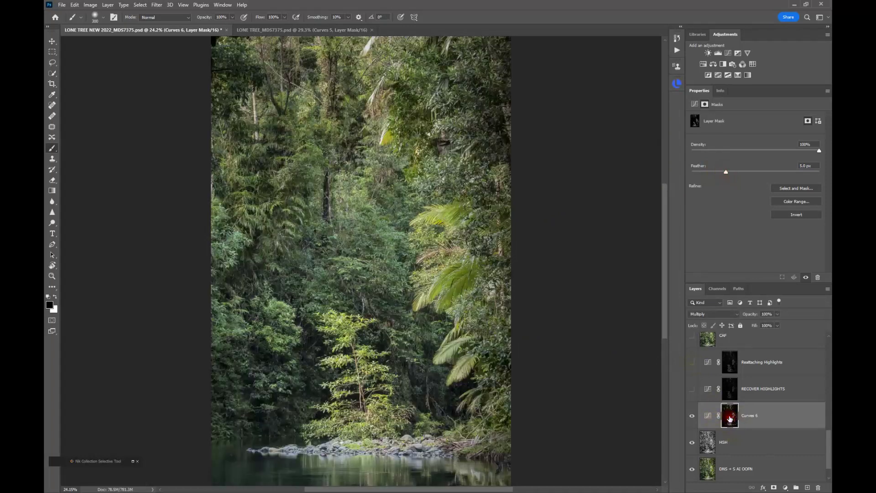
left_click(693, 415)
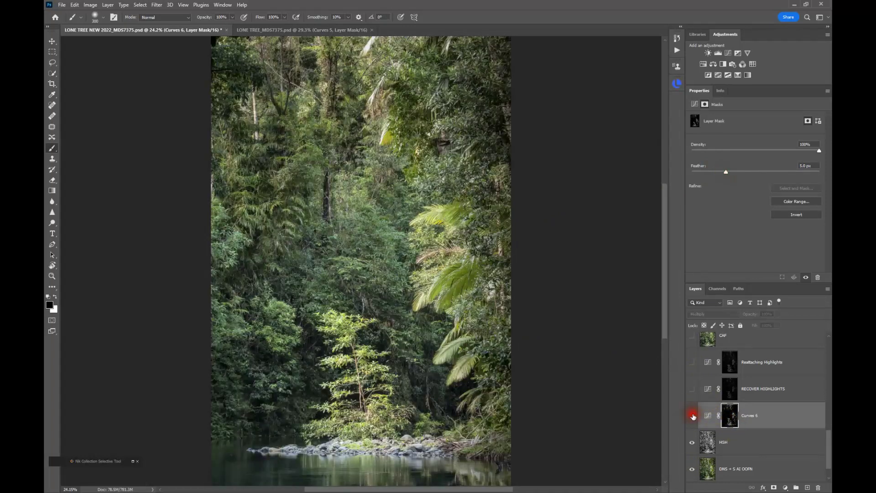
left_click(693, 416)
left_click(693, 416)
left_click(693, 415)
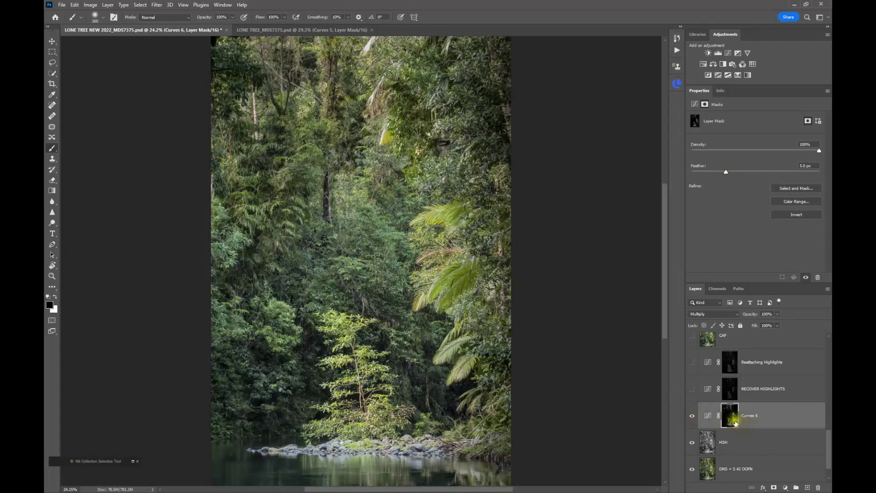
- Paint the lone tree and the rocks out of the Curves 6 mask with black, and compare the layer's effect
left_click(734, 422, "alt")
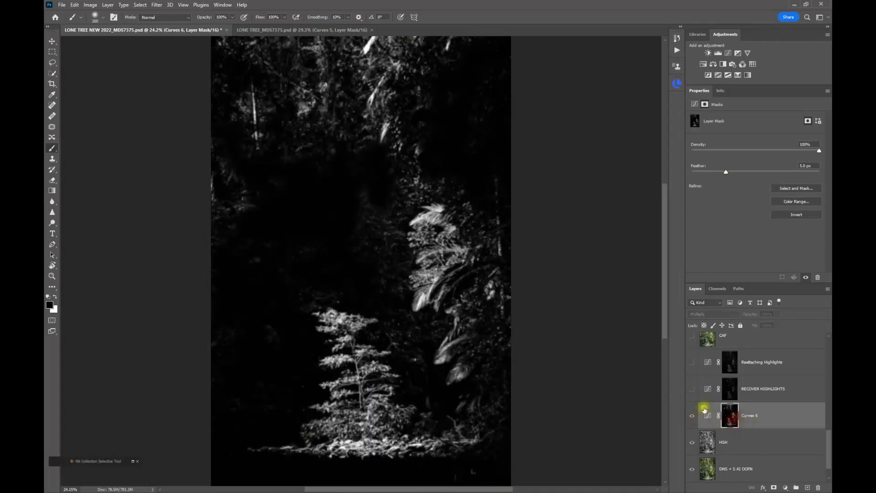
mouse_move(336, 299)
left_mouse_down()
mouse_move(358, 306)
mouse_move(375, 338)
mouse_move(350, 333)
mouse_move(360, 315)
mouse_move(375, 377)
mouse_move(391, 383)
mouse_move(393, 397)
mouse_move(375, 368)
mouse_move(345, 385)
mouse_move(324, 376)
mouse_move(313, 401)
mouse_move(306, 387)
mouse_move(424, 413)
mouse_move(377, 403)
mouse_move(376, 411)
mouse_move(393, 417)
mouse_move(313, 411)
mouse_move(383, 414)
mouse_move(299, 425)
mouse_move(482, 448)
mouse_move(254, 456)
mouse_move(404, 437)
mouse_move(481, 450)
mouse_move(345, 443)
mouse_move(310, 401)
mouse_move(501, 479)
mouse_move(550, 470)
left_mouse_up()
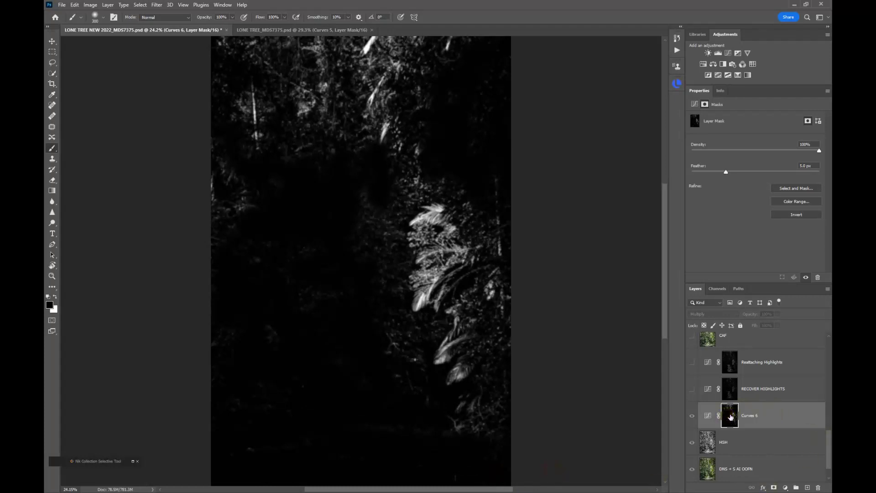
left_click(730, 416, "alt")
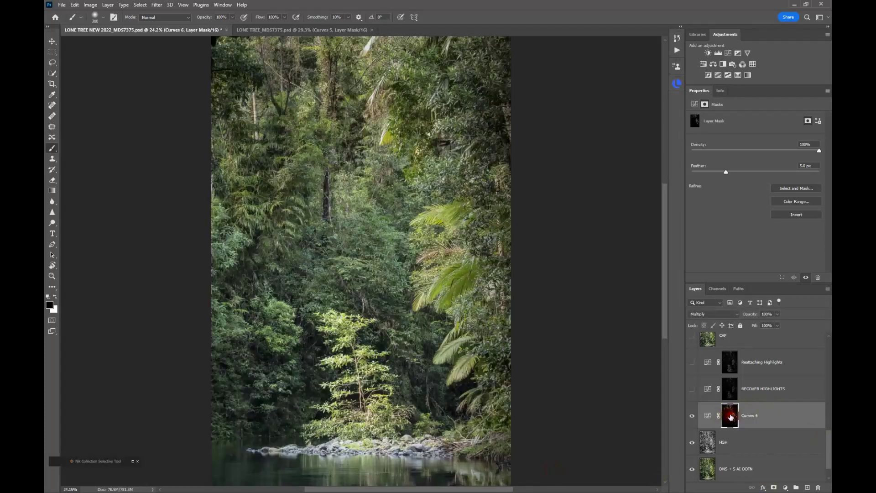
left_click(692, 416)
left_click(692, 416)
- Delete the Curves 6 layer and make the RECOVER HIGHLIGHTS layer visible
left_click(783, 417)
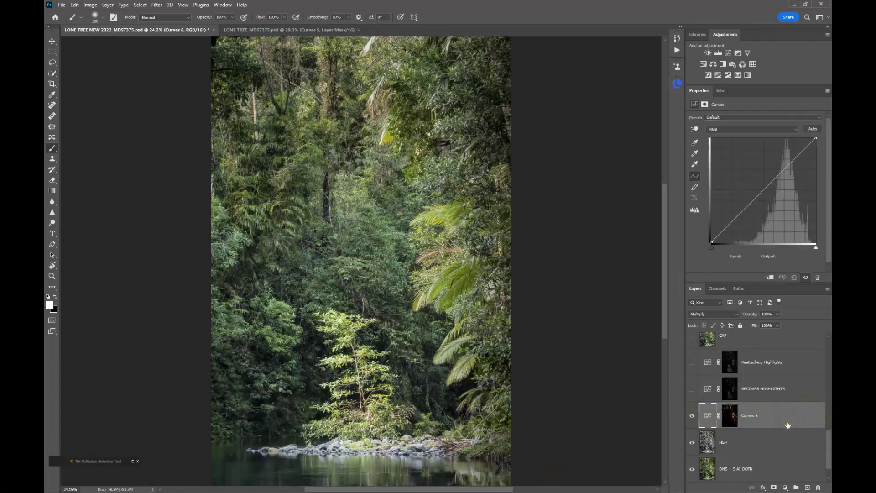
left_click_drag(791, 420, 819, 488)
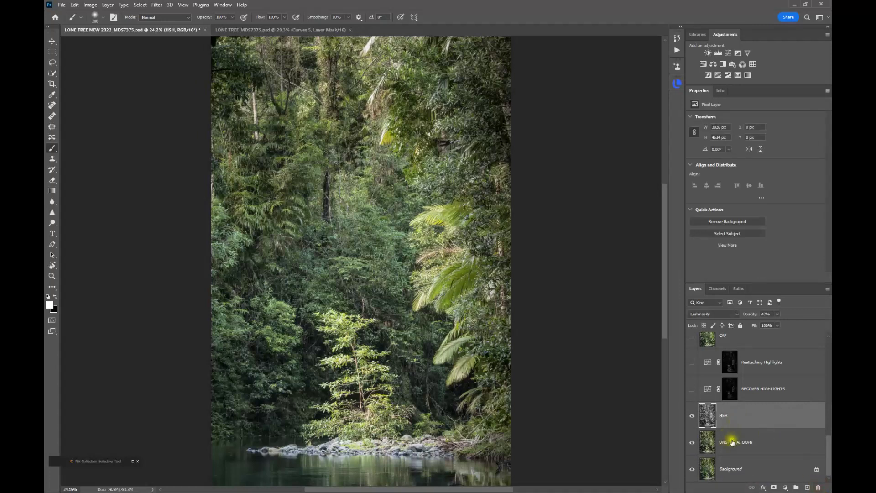
left_click(732, 392)
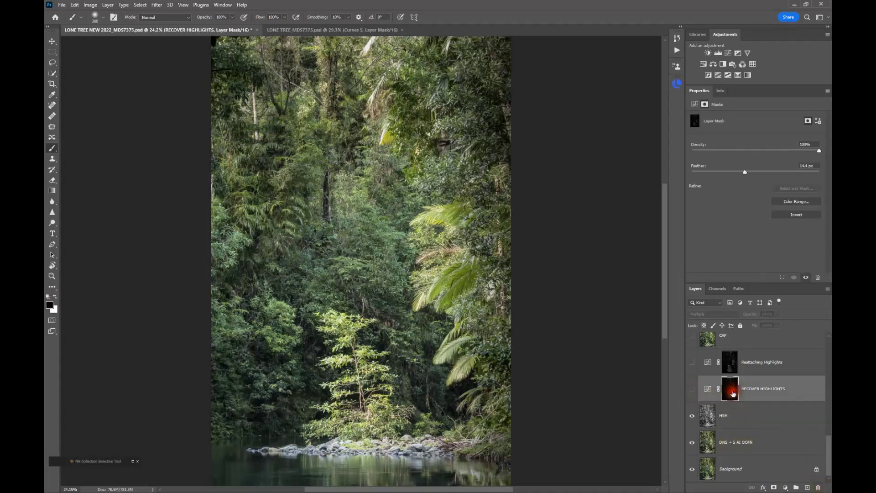
left_click(693, 389)
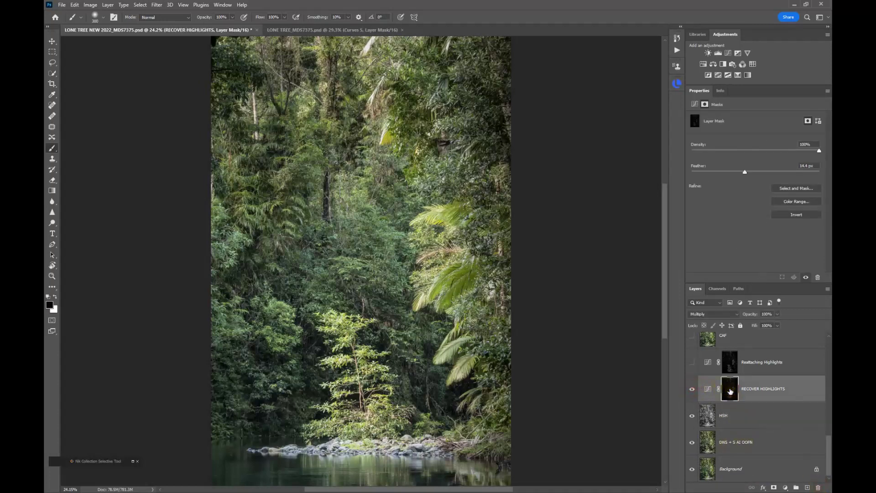
- Examine the RECOVER HIGHLIGHTS mask and its feathering, and compare the layer's effect on the palm fronds up close
left_click(730, 391, "alt")
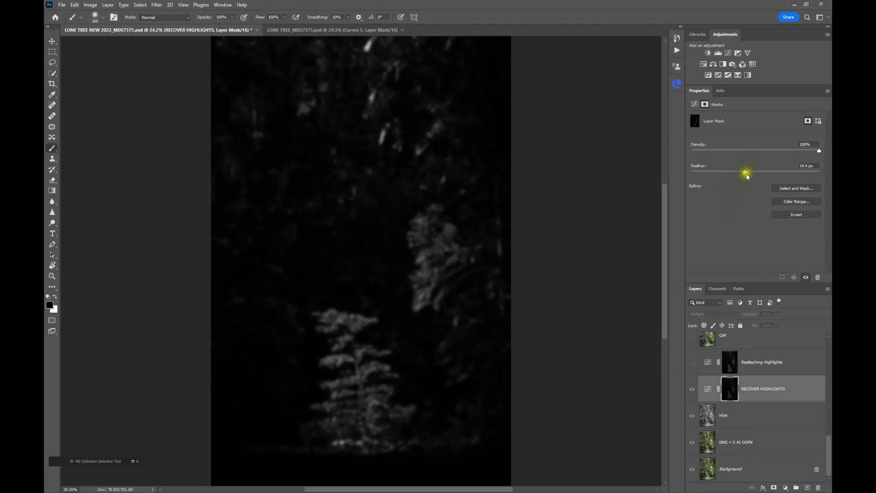
left_click(730, 395, "alt")
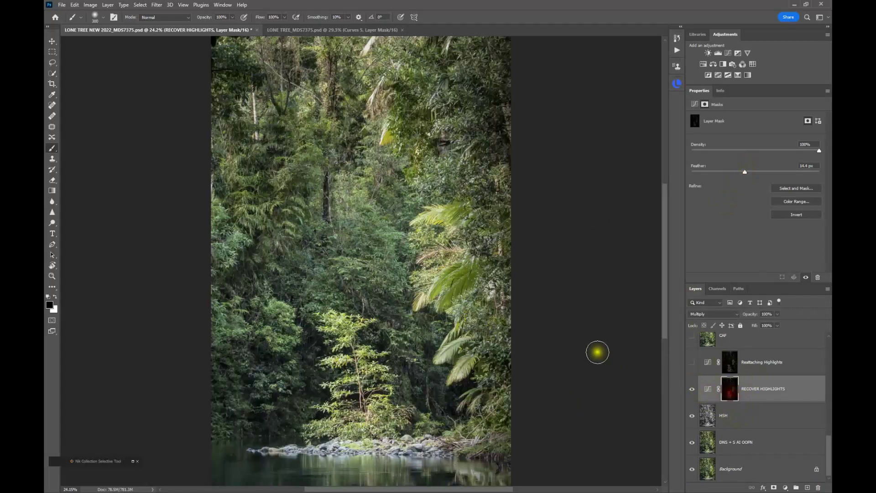
left_click(693, 390)
left_click(694, 391)
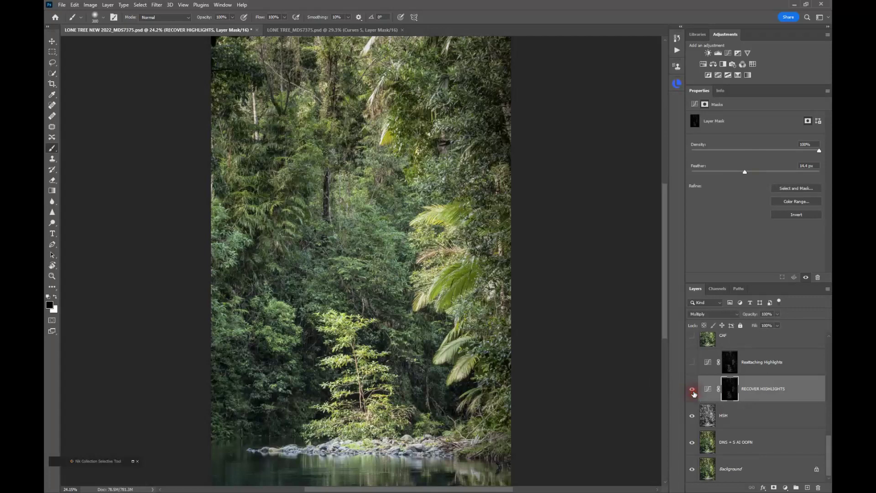
scroll(450, 227, "up", 1)
scroll(450, 227, "up", 4)
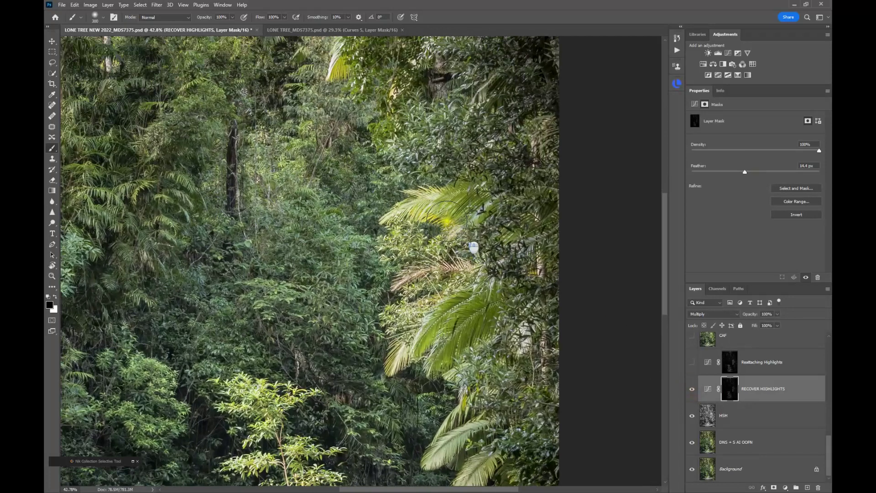
left_click(693, 391)
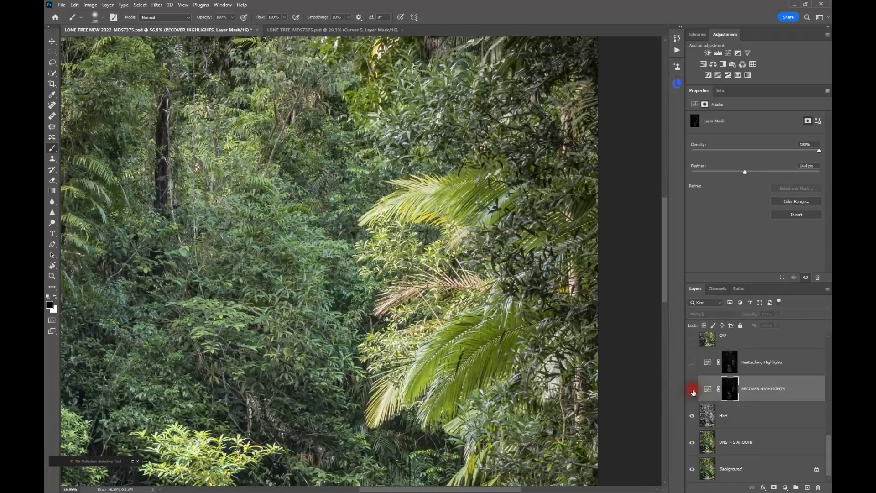
left_click(693, 391)
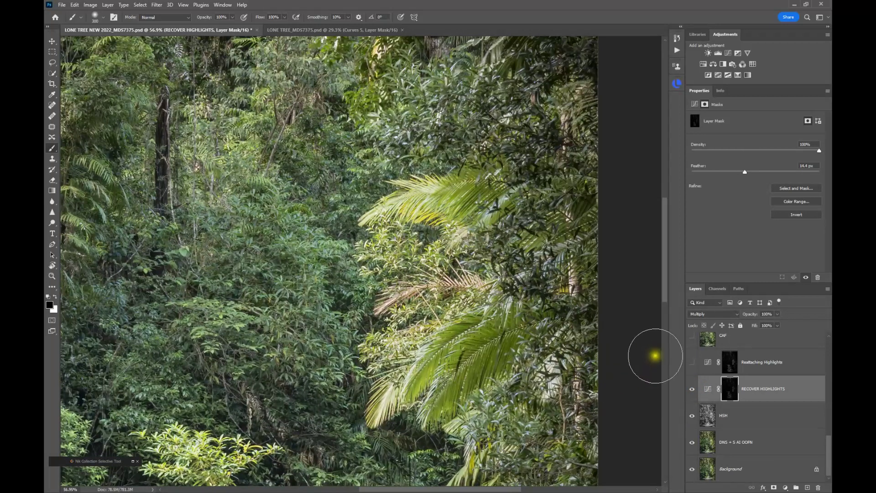
- Make the Reattaching Highlights layer visible, review the whole image, and select that layer
left_click(694, 365)
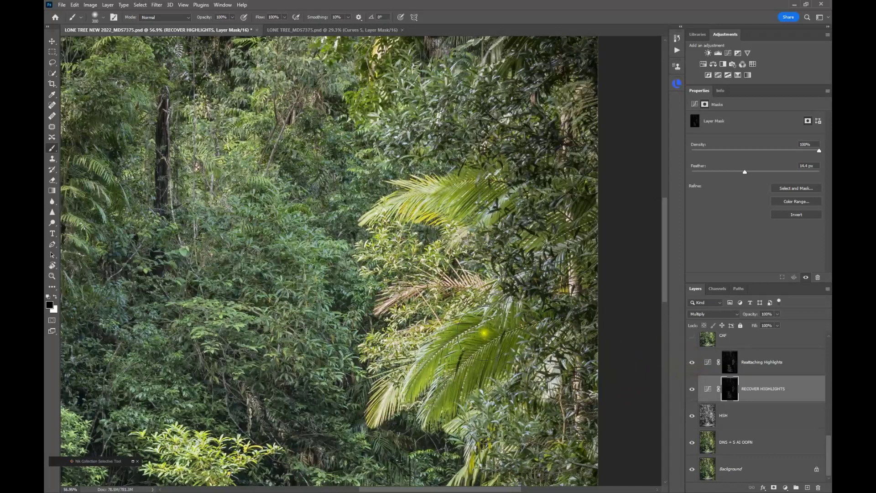
left_click(516, 263)
scroll(516, 263, "down", 4)
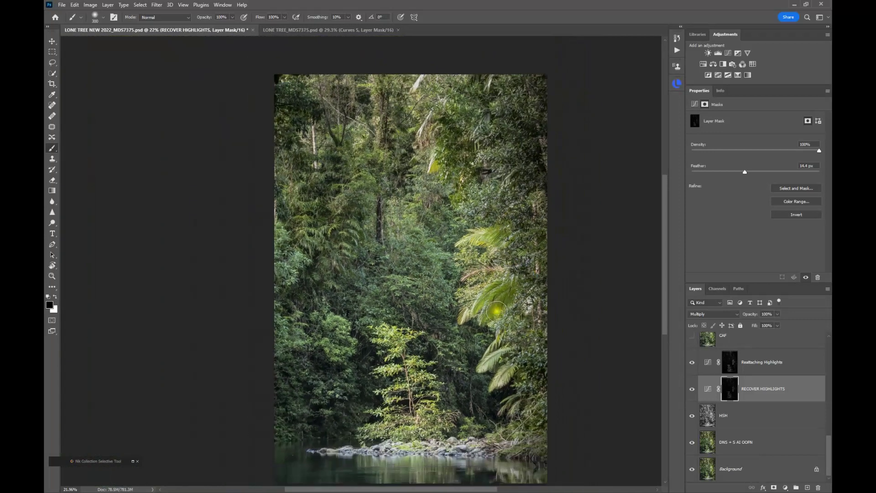
scroll(496, 311, "down", 1)
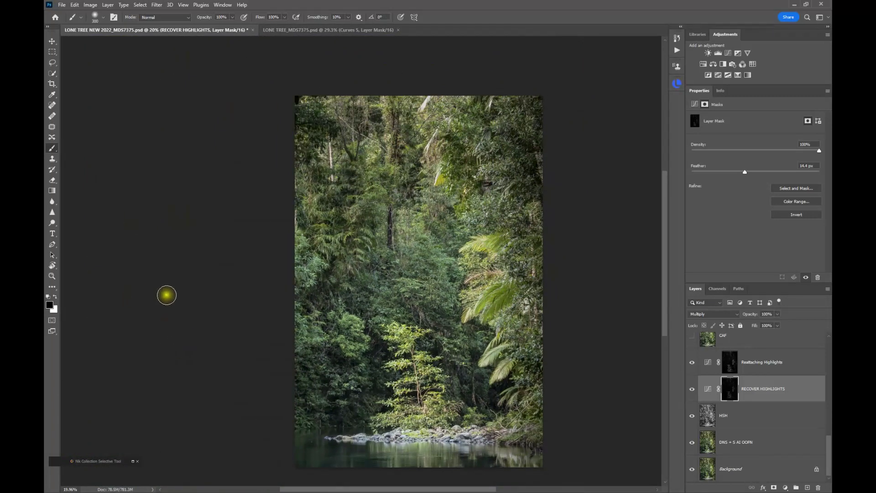
left_click(770, 360)
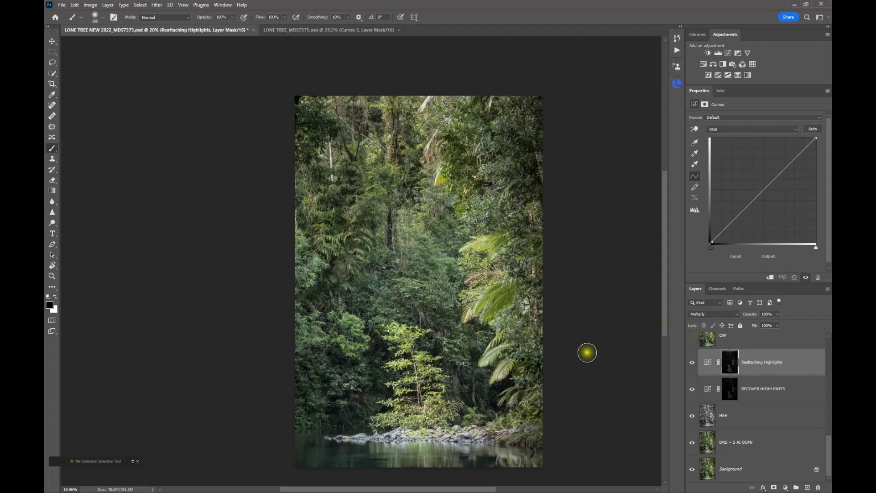
- Select the CAF layer, compare the image with and without it, and leave it visible
left_click(755, 341)
scroll(778, 378, "up", 2)
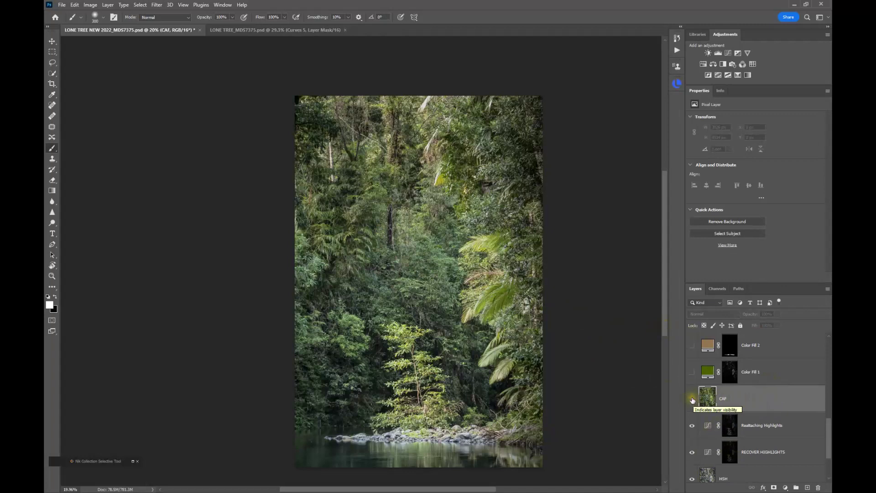
left_click(692, 400)
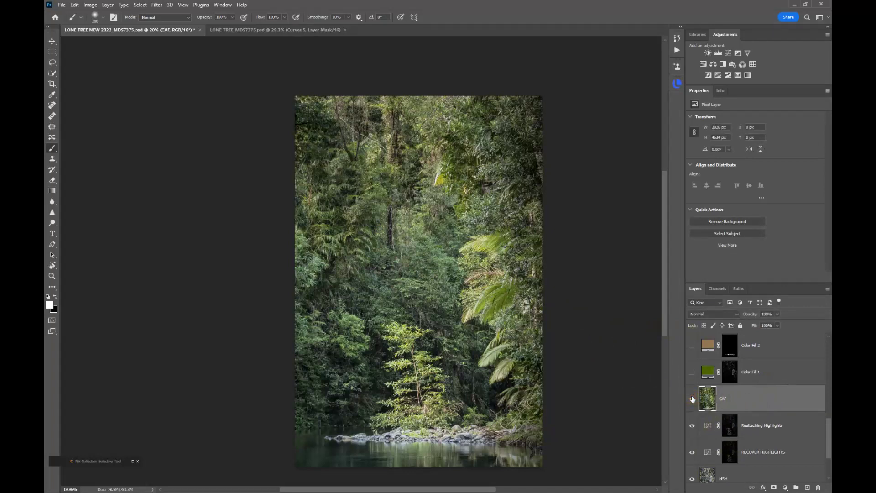
left_click(692, 399)
left_click(692, 399)
left_click(692, 399)
left_click(693, 400)
left_click(693, 400)
left_click(693, 400)
- Examine the green Color Fill 1 layer and the Solid Color option for creating one, and select the layer's mask
left_click(777, 372)
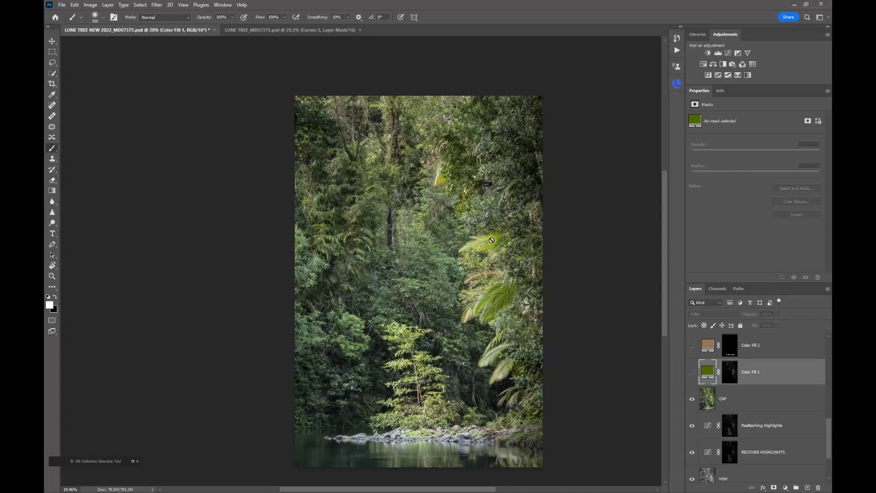
left_click(708, 374)
left_click(706, 375)
left_click(783, 488)
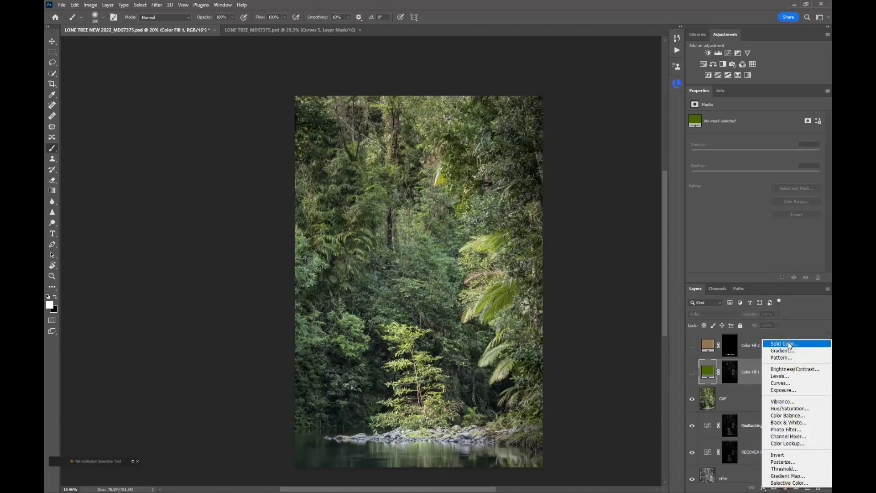
key("Escape")
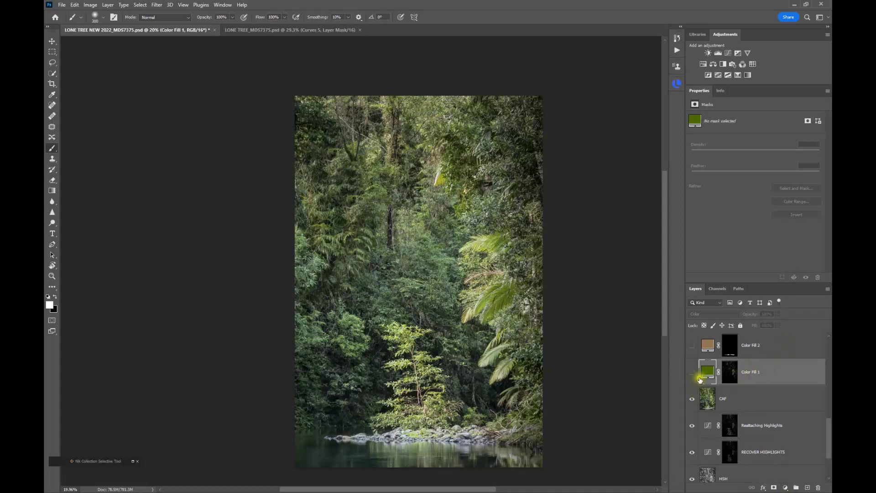
left_click(730, 374)
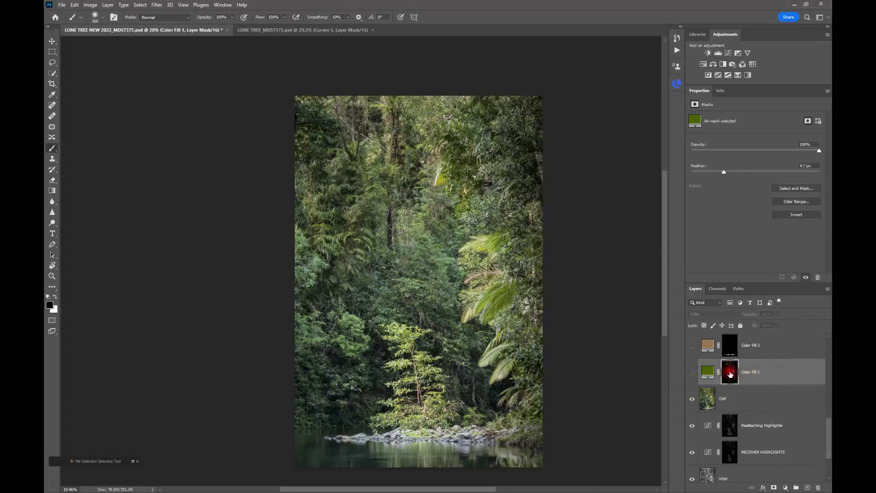
- Inspect the Color Fill 1 mask on its own, return to the image, and make the layer visible
left_click(730, 374, "alt")
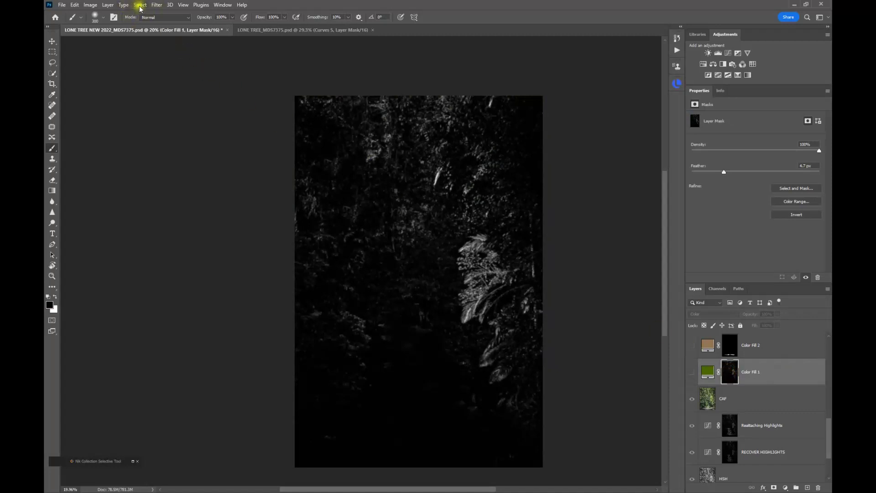
left_click(733, 375, "alt")
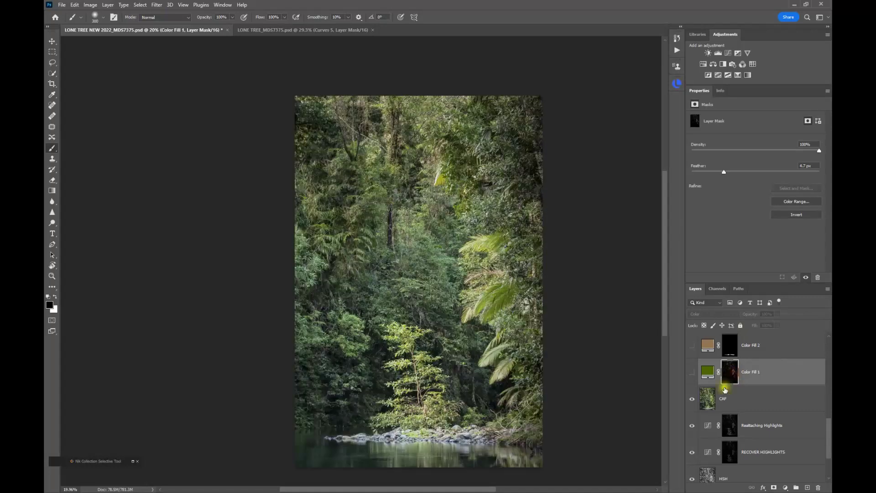
left_click(692, 375)
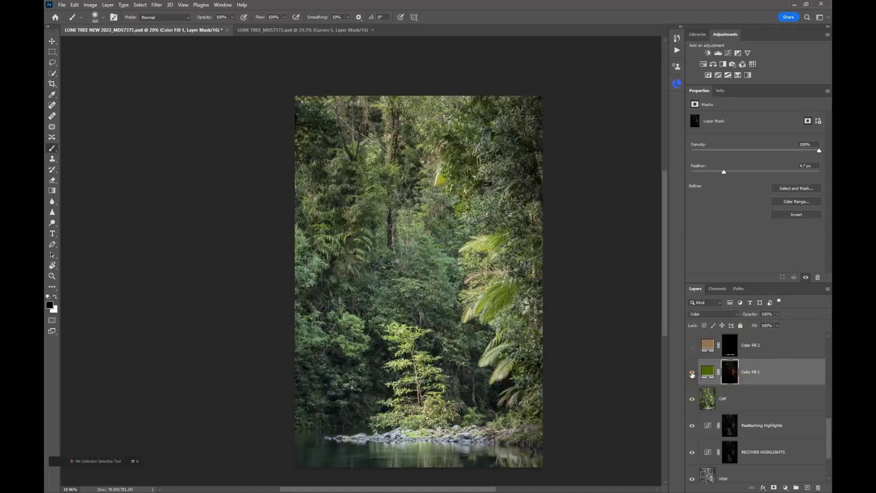
- Compare the palm fronds with and without the Color Fill 1 layer at close and wider views, leaving it visible
scroll(486, 280, "up", 2)
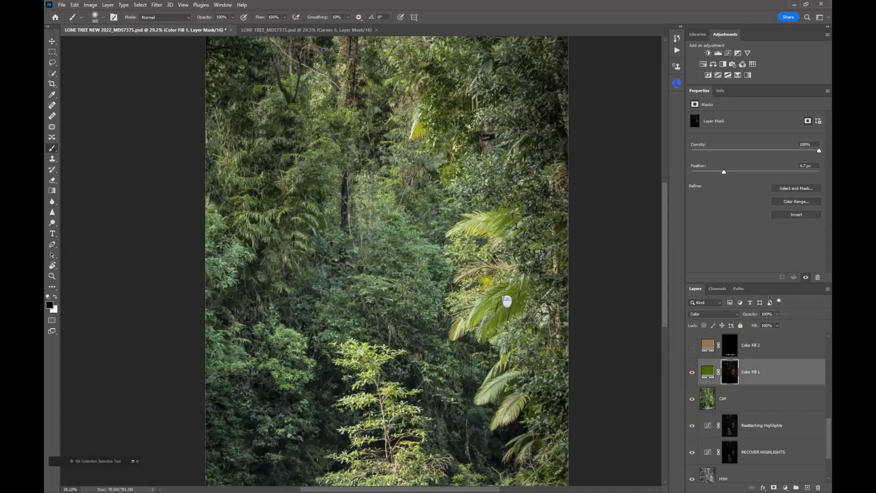
scroll(486, 281, "up", 2)
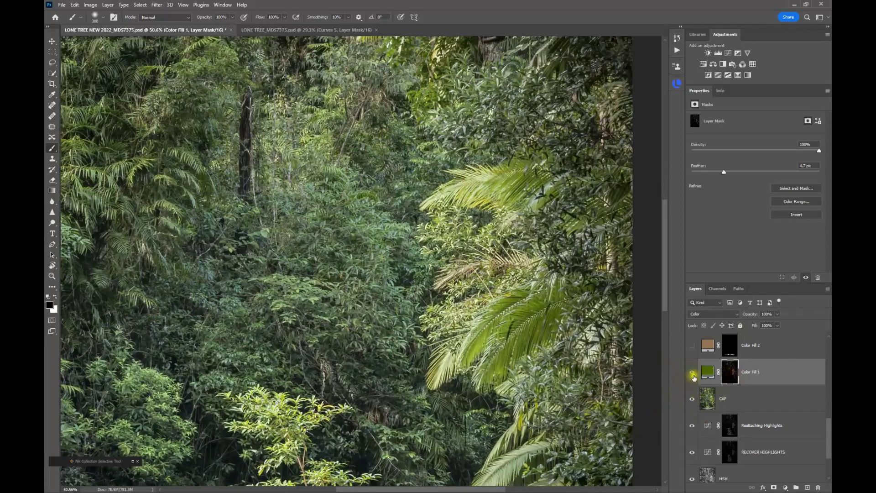
left_click(693, 374)
left_click(692, 373)
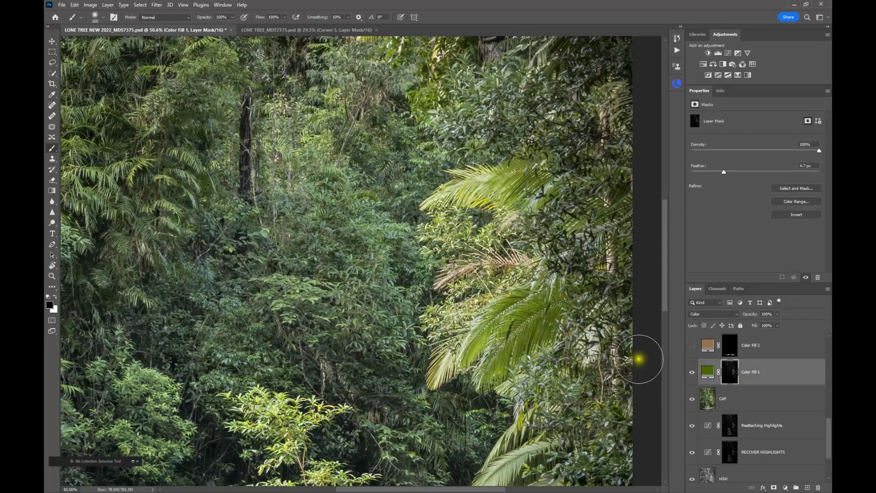
scroll(479, 329, "down", 2)
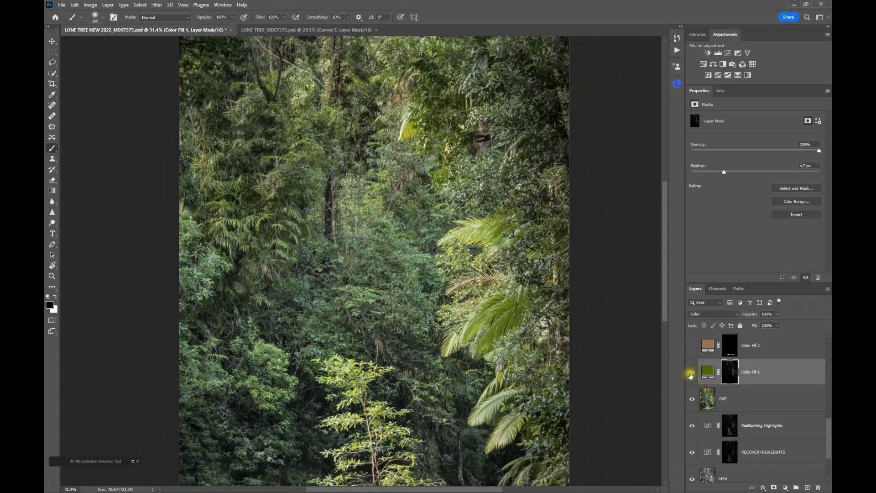
left_click(692, 373)
left_click(692, 373)
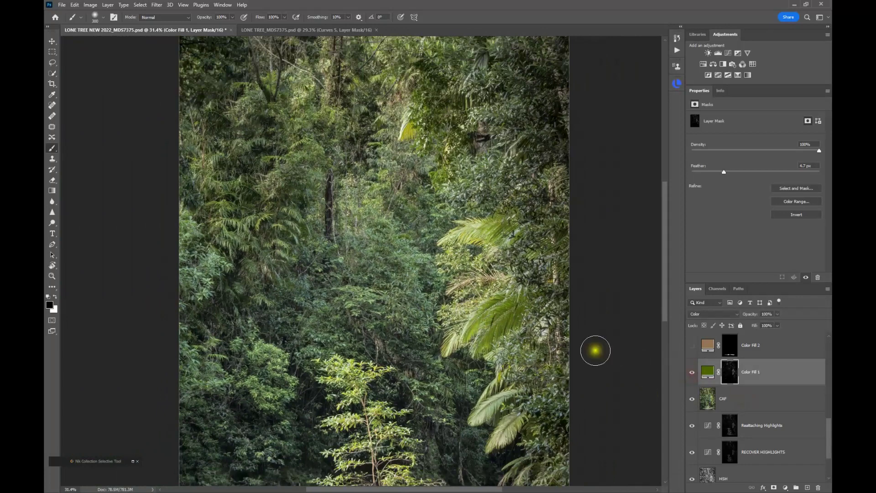
scroll(514, 342, "down", 2)
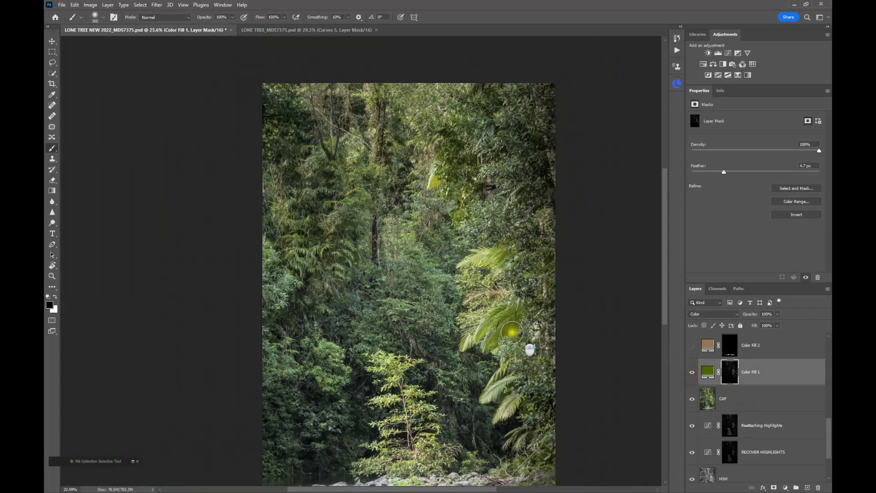
- Select the Color Fill 2 layer and make it visible while viewing the rocks at the waterline up close
left_click_drag(501, 325, 474, 288)
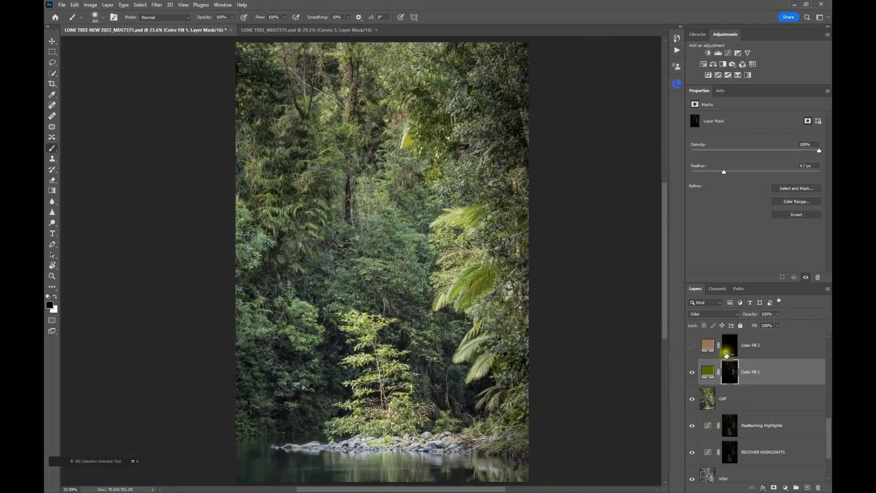
left_click(759, 348)
key("x")
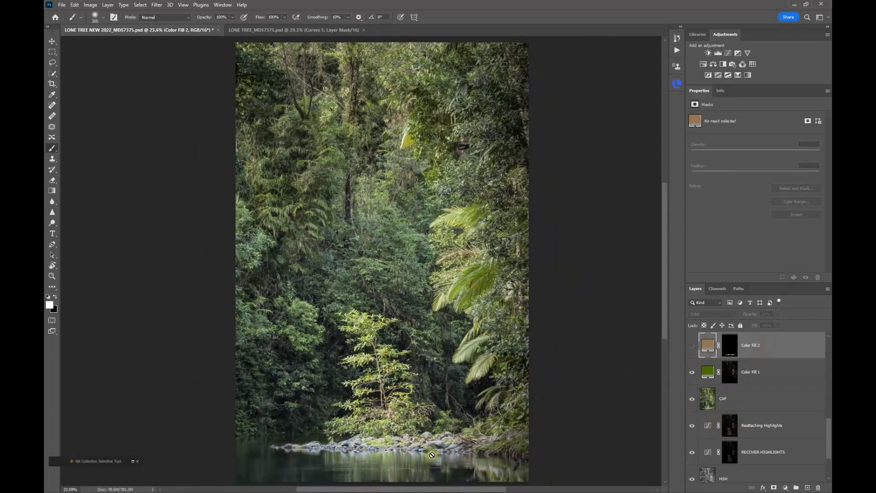
scroll(411, 456, "up", 2)
scroll(405, 456, "up", 3)
left_click_drag(408, 418, 452, 366)
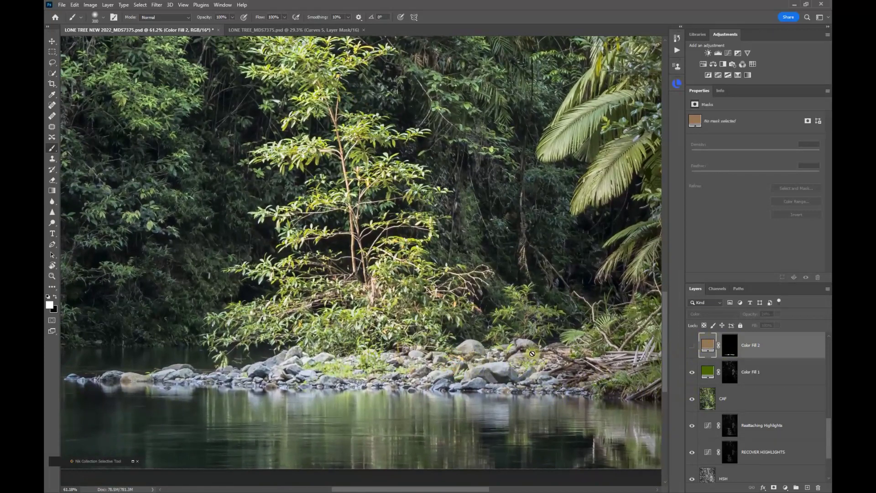
left_click(691, 347)
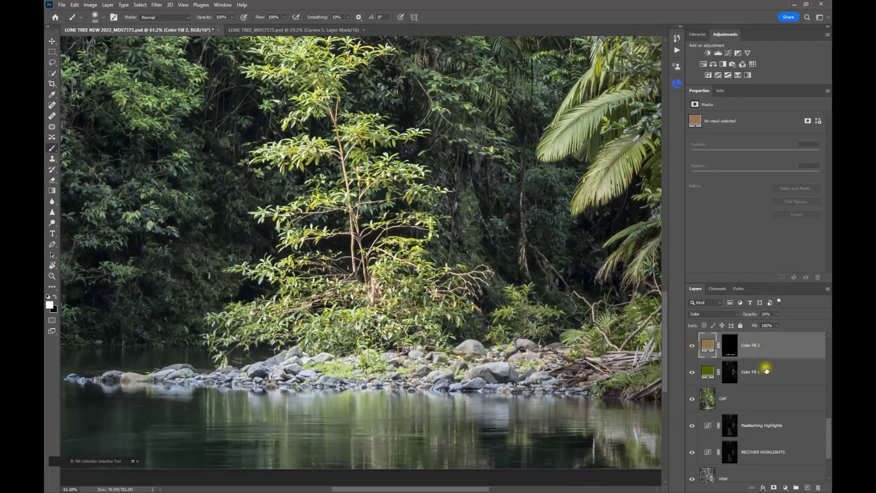
- Select and inspect the Color Fill 2 mask, and compare the rocks with and without the layer
left_click(729, 350)
left_click(729, 351, "alt")
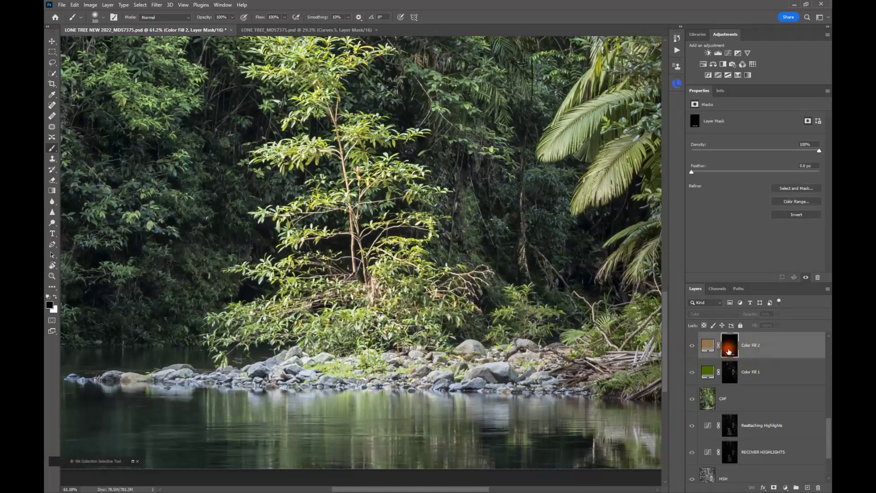
left_click(728, 351, "alt")
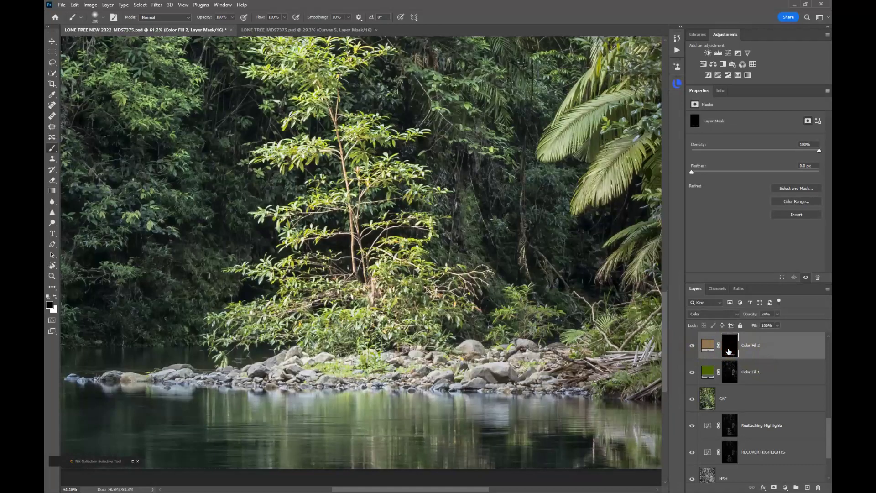
left_click(692, 347)
left_click(693, 347)
- Switch to the Zoom tool, fit the image to the screen, and compare the wider view with and without Color Fill 2
left_click_drag(609, 369, 617, 370)
left_click(605, 377)
left_click(428, 386)
left_click(69, 205)
left_click(52, 275)
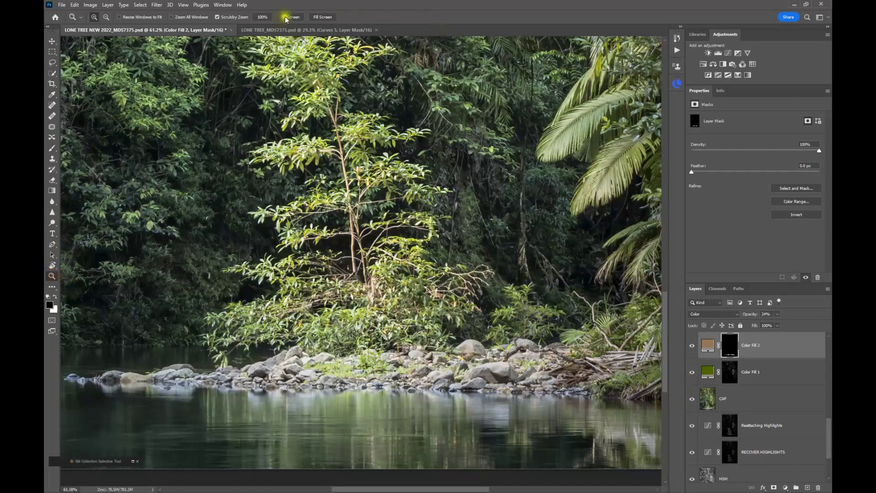
left_click(285, 18)
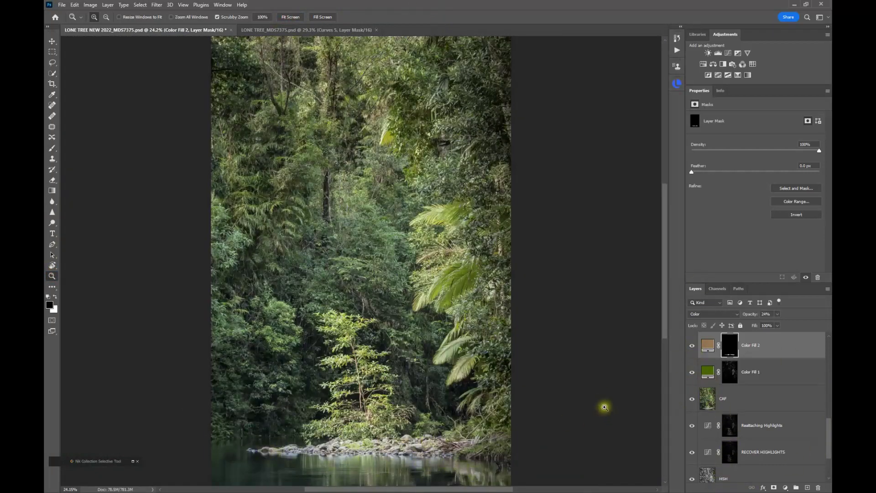
left_click(692, 348)
left_click(693, 348)
- Try the Color Fill 2 layer at 100% opacity on the rocks, and return it to 24%
left_click_drag(747, 317, 825, 318)
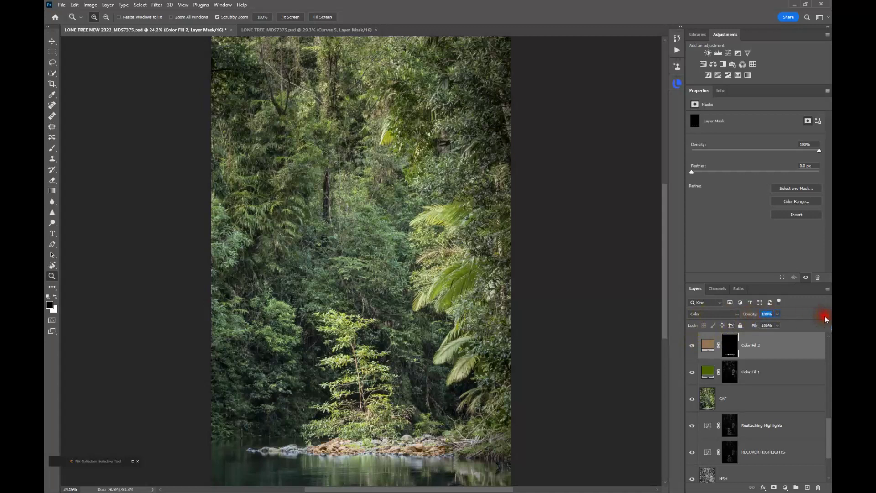
left_click(766, 315)
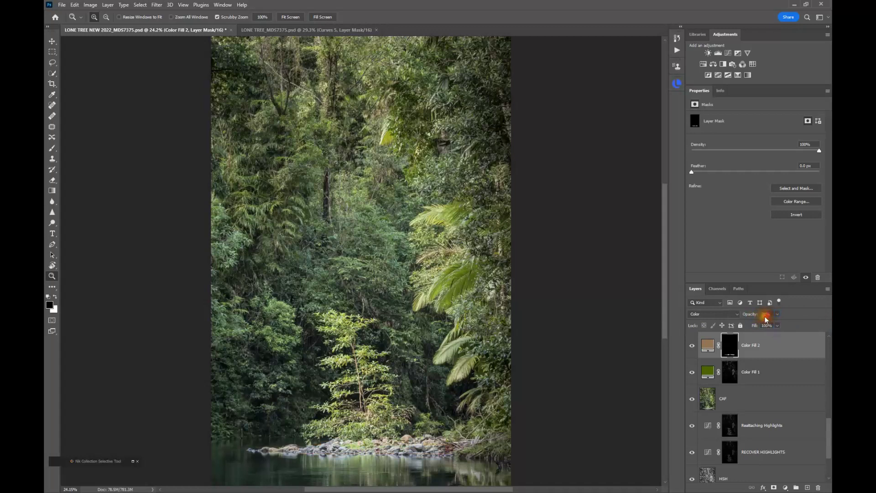
left_click(692, 346)
- Make the Curves 1 layer visible, compare its darkening of the rocks, and select the layer
scroll(717, 387, "up", 2)
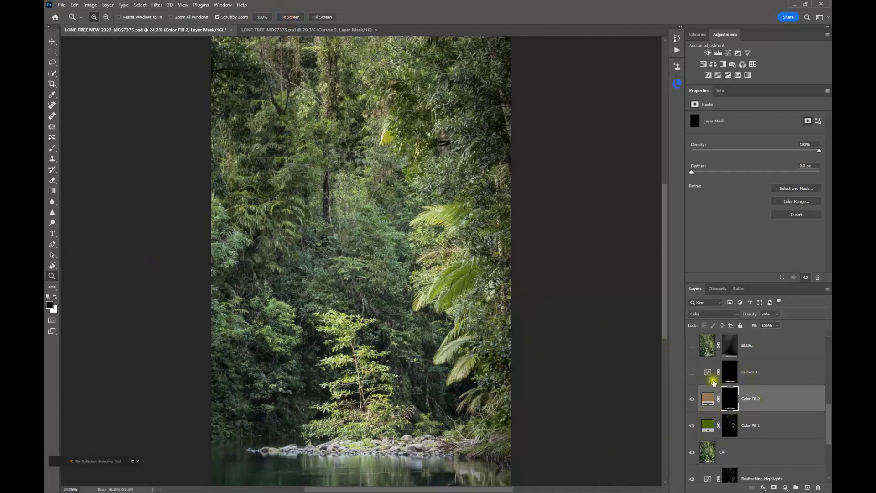
left_click(692, 373)
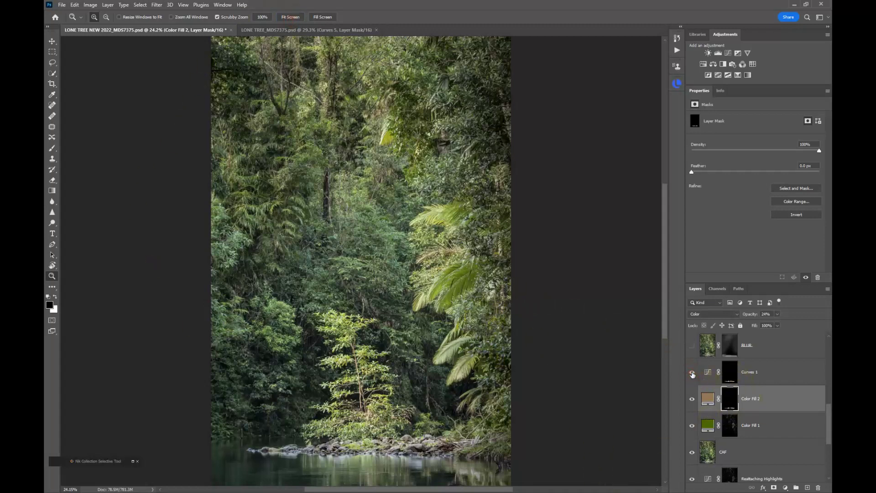
left_click(692, 373)
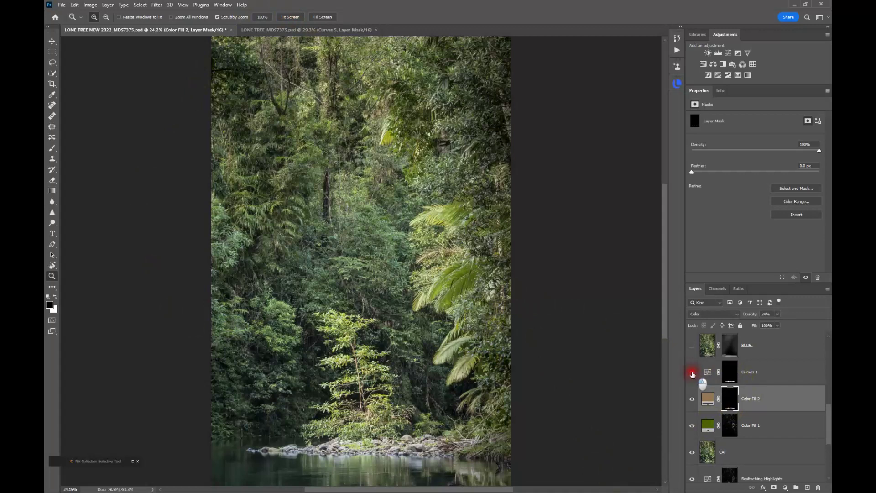
left_click(693, 373)
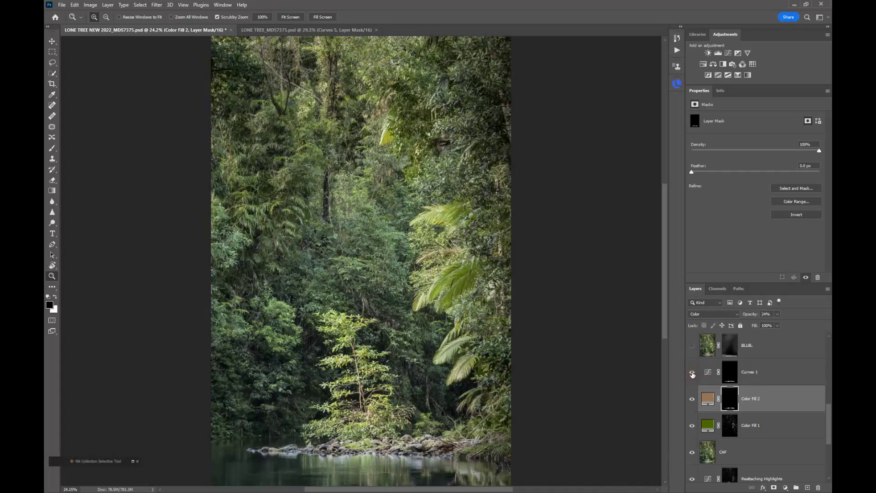
left_click(708, 372)
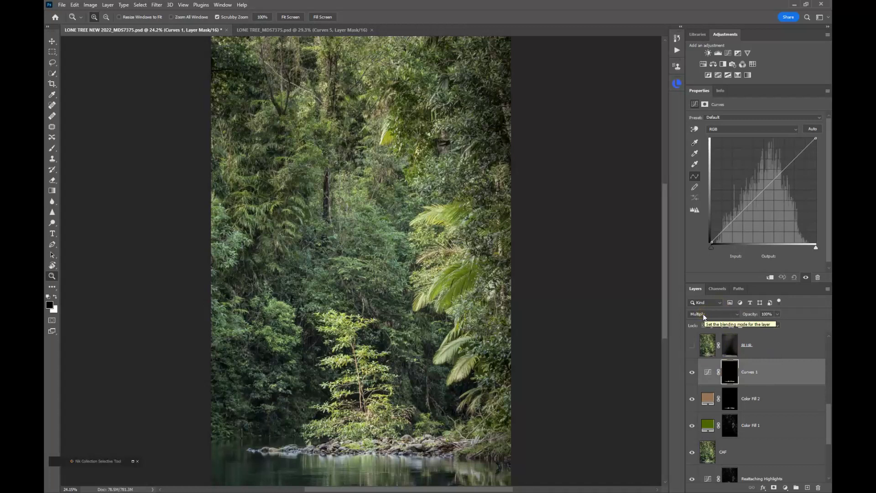
- Examine the Curves 1 mask on its own, and compare the image with and without the layer
left_click(730, 375, "alt")
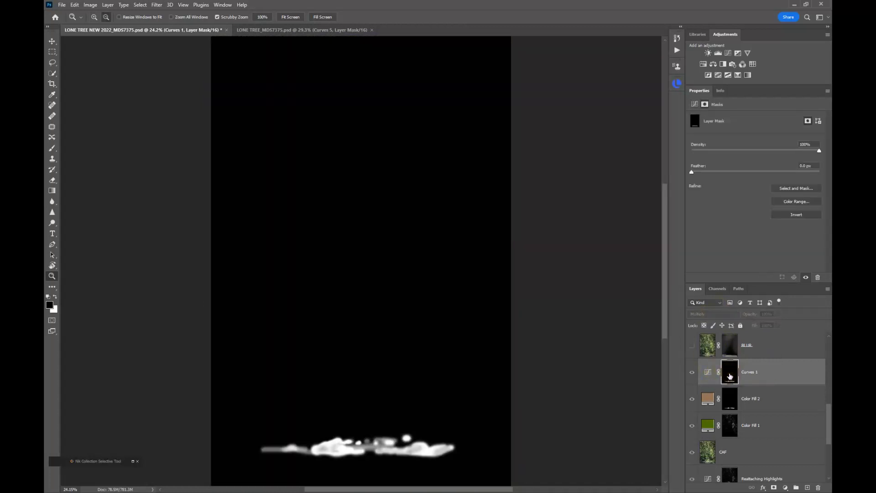
left_click(730, 376, "alt")
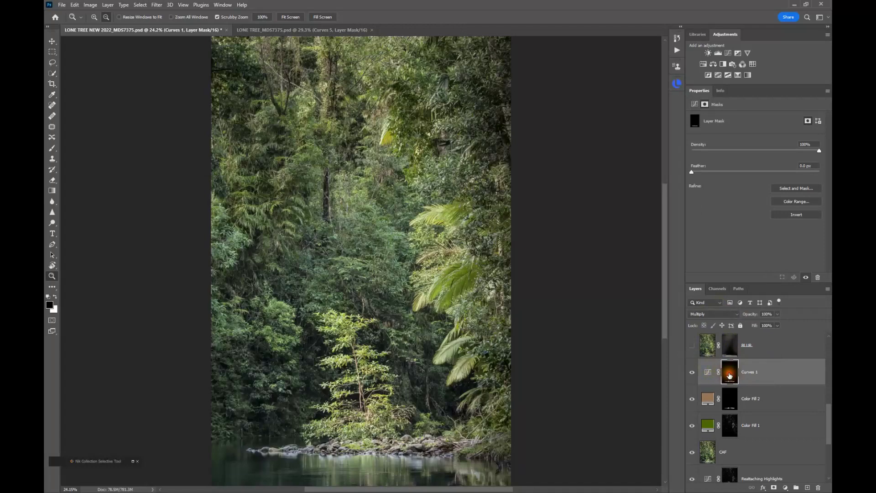
left_click(692, 373)
left_click(692, 373)
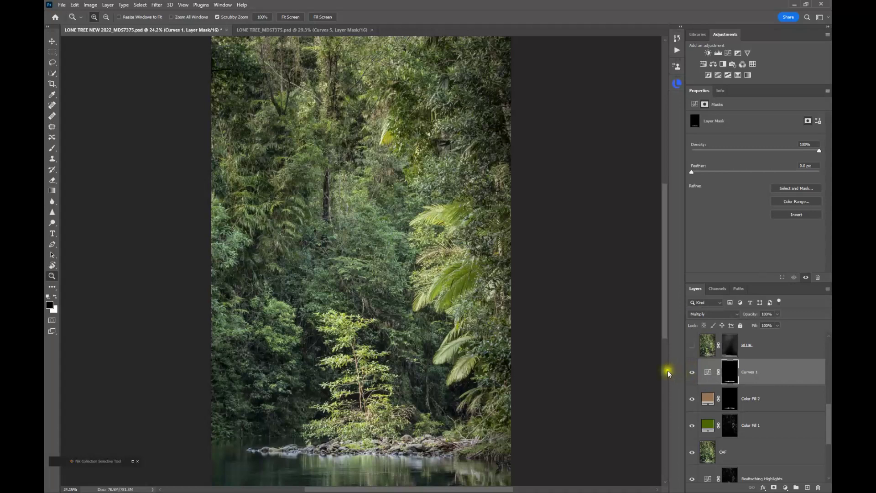
- Select the BLUR layer, bring the water into view, and make the layer visible
scroll(749, 386, "up", 1)
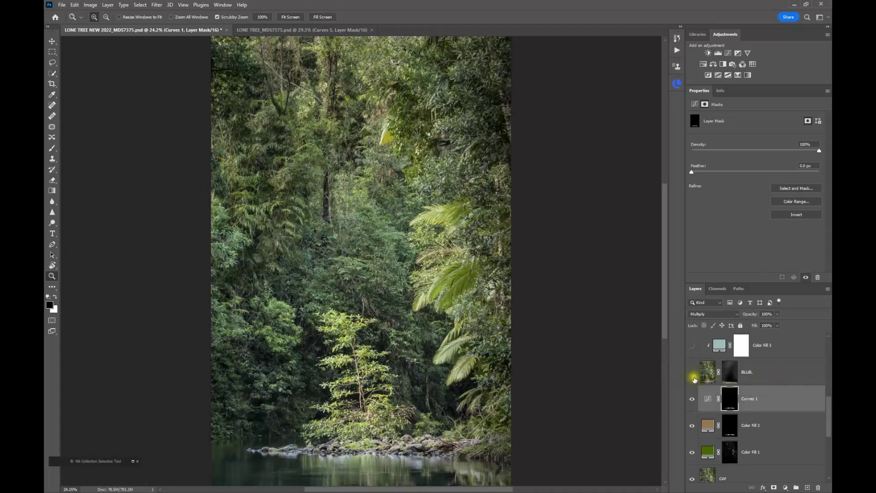
left_click(712, 369)
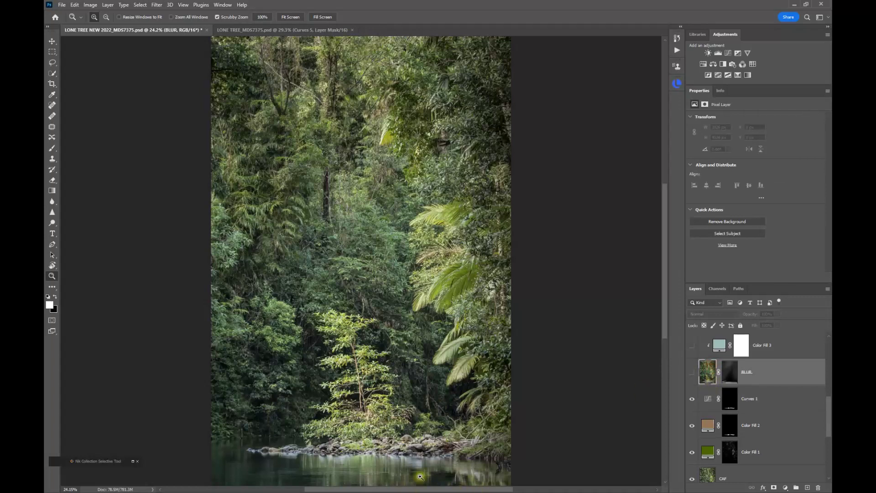
left_click_drag(346, 445, 350, 397)
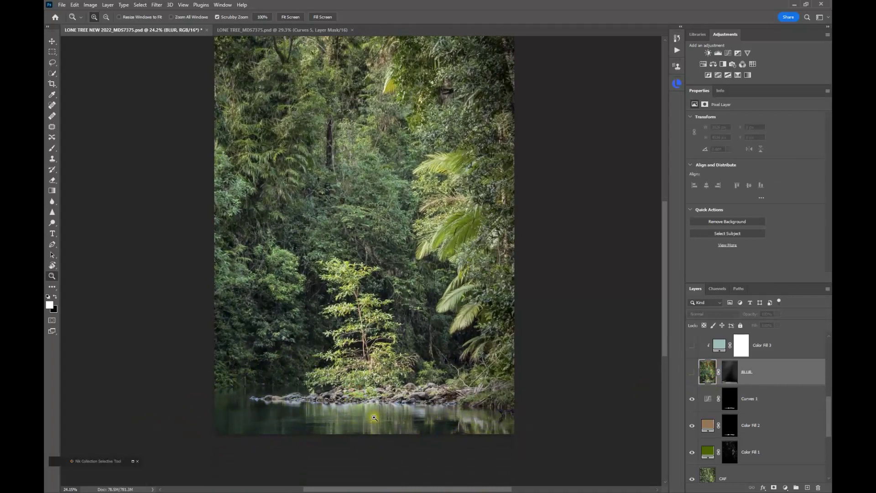
left_click(692, 373)
left_click(708, 374)
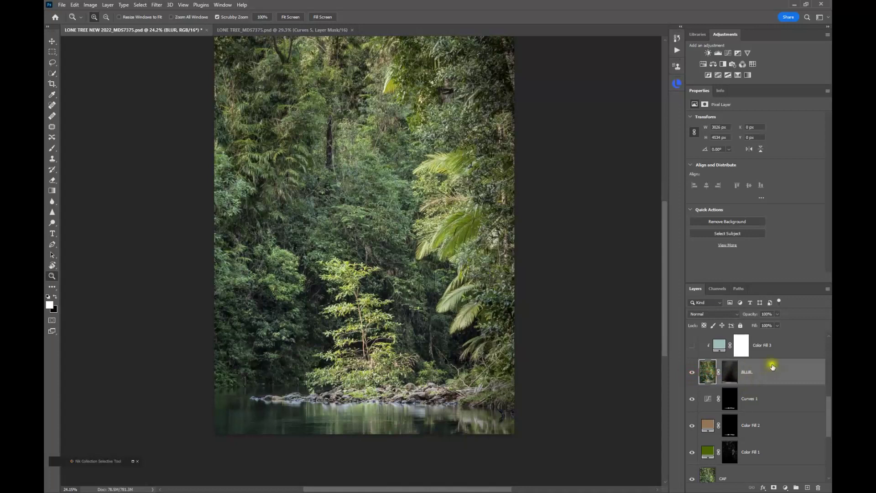
- Inspect the whole BLUR mask on its own, return to the image, and make the clipped Color Fill 3 layer visible
left_click(729, 376, "alt")
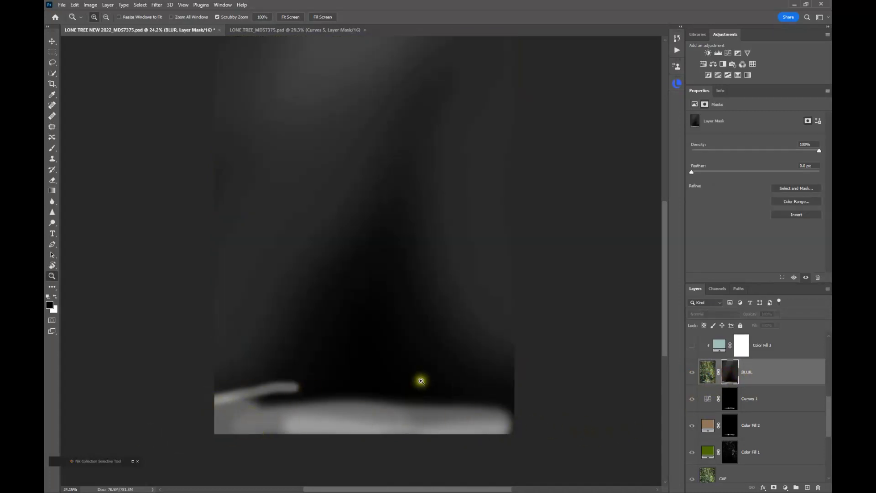
scroll(407, 352, "down", 2)
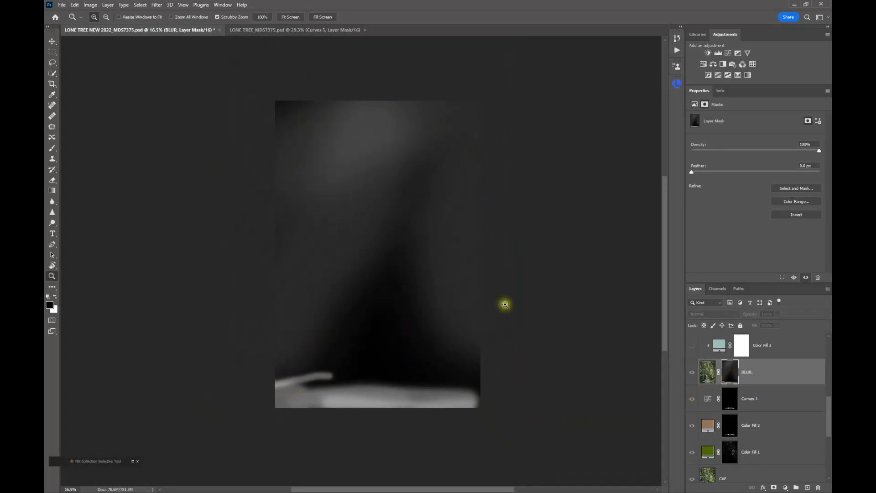
left_click(733, 373, "alt")
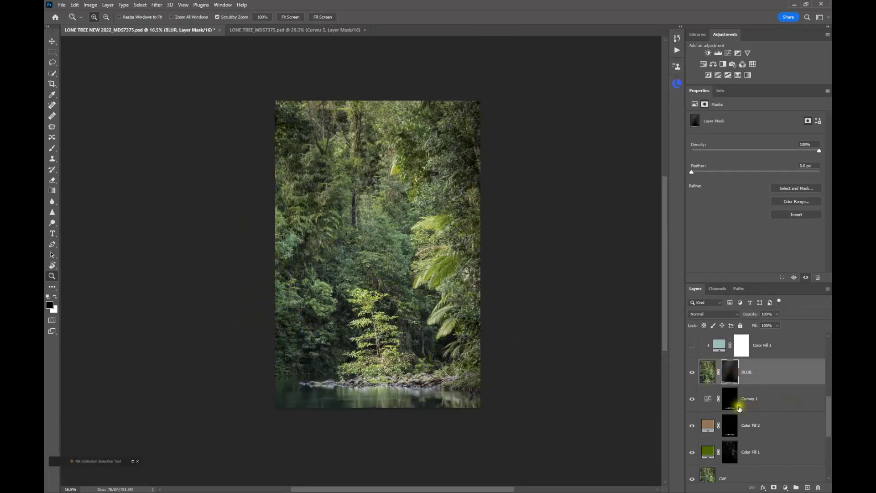
scroll(756, 413, "up", 1)
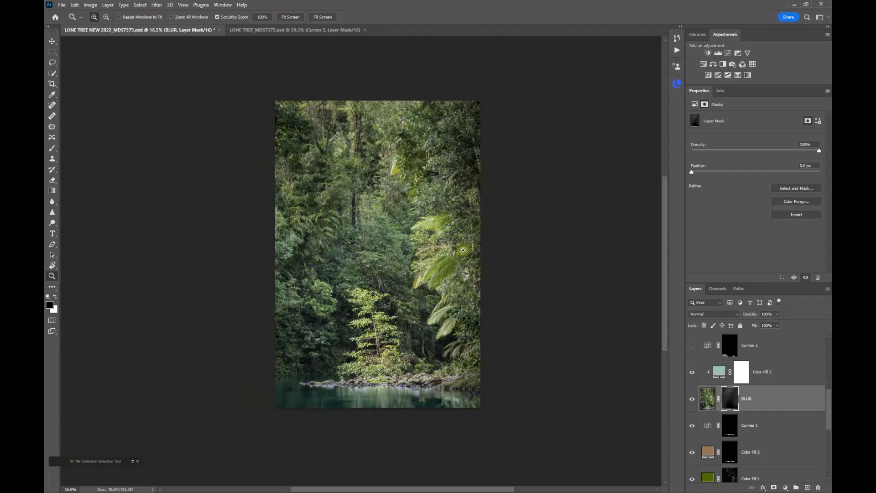
- Select the clipped Color Fill 3 layer and inspect its fill color in the Color Picker
left_click(720, 373)
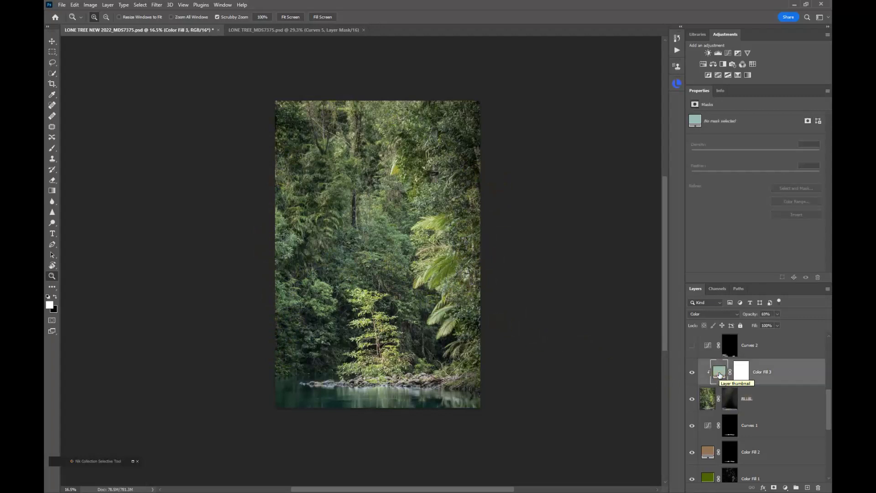
double_click(719, 373)
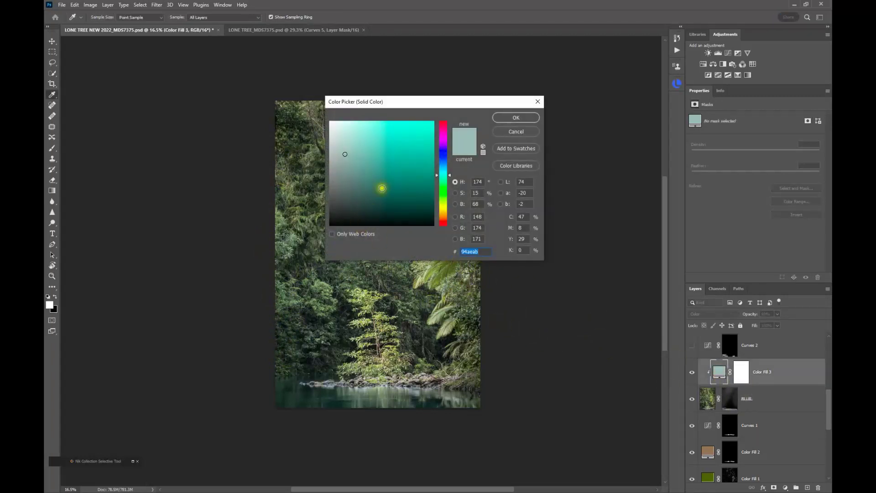
left_click(503, 119)
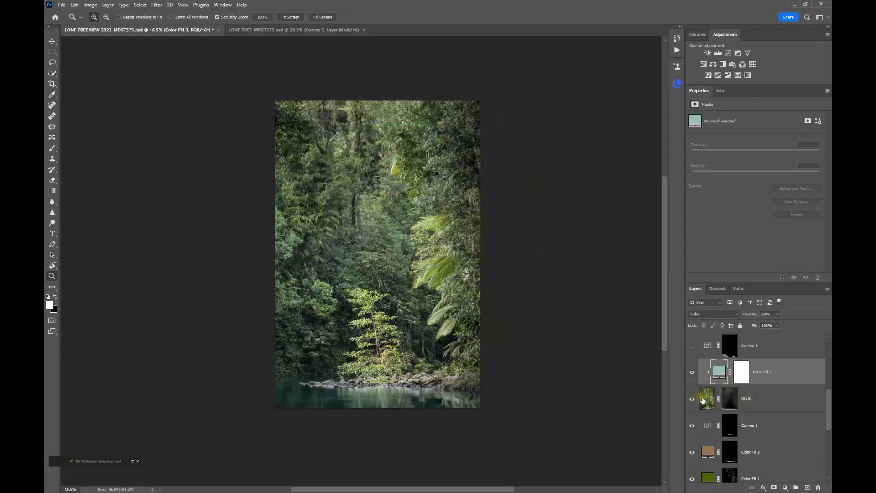
- Compare the forest foliage up close with and without the Color Fill 3 layer
left_click_drag(397, 196, 391, 203)
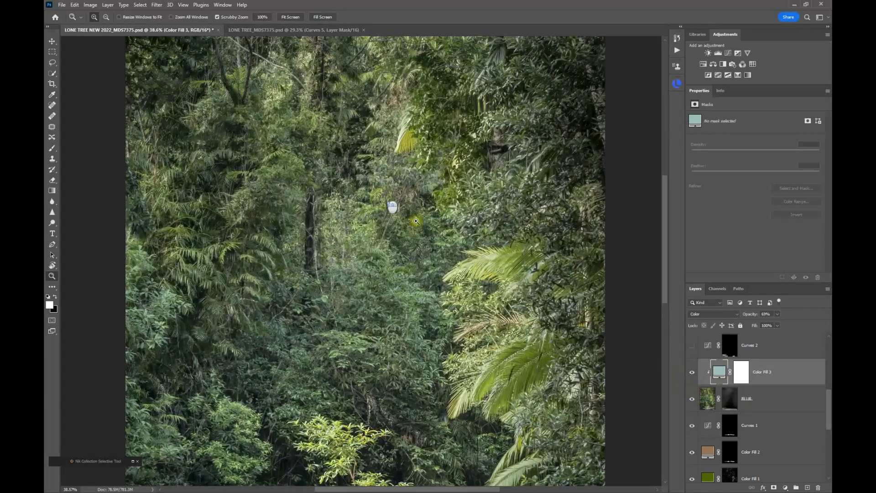
left_click(692, 373)
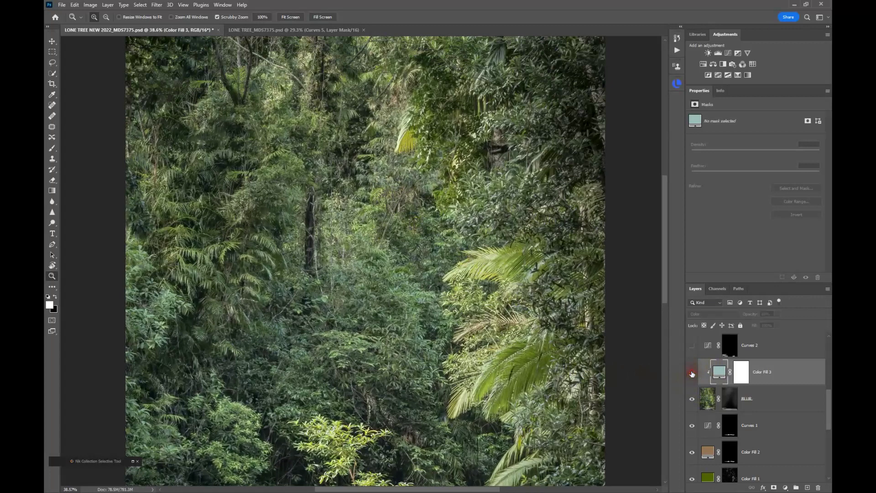
left_click(691, 373)
left_click(691, 375)
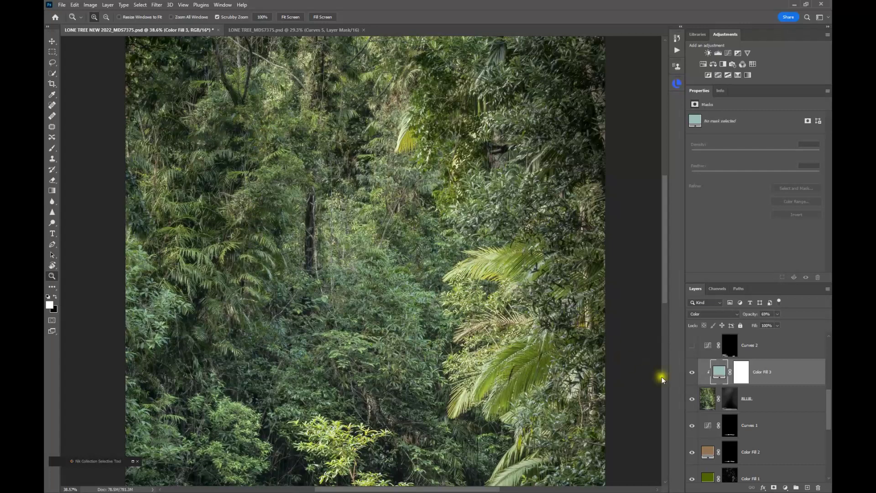
left_click(693, 374)
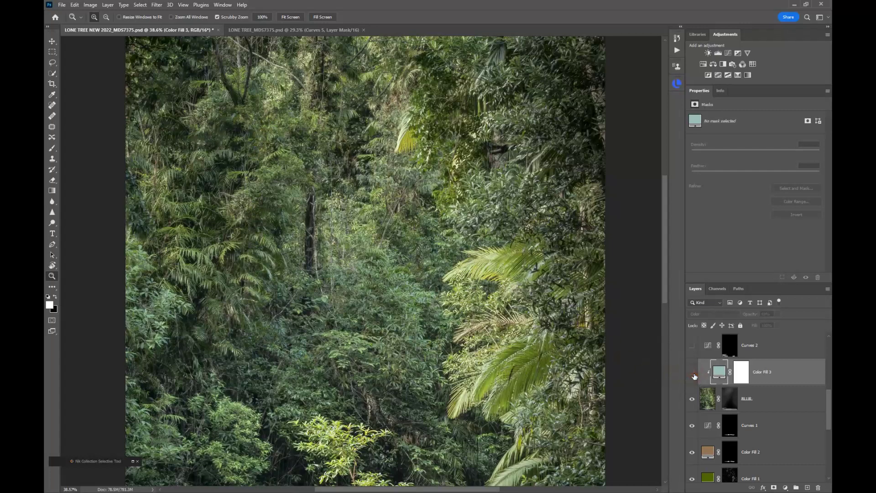
left_click(694, 374)
left_click(692, 374)
left_click(692, 374)
- Compare the wider scene, including the lone tree and water, with Color Fill 3 hidden and shown
scroll(450, 288, "down", 5)
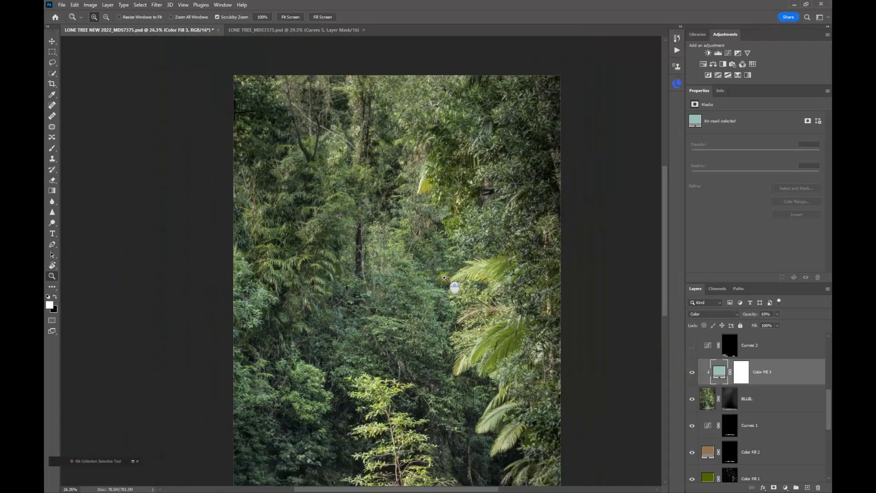
left_click(291, 17)
left_click(693, 374)
left_click(693, 372)
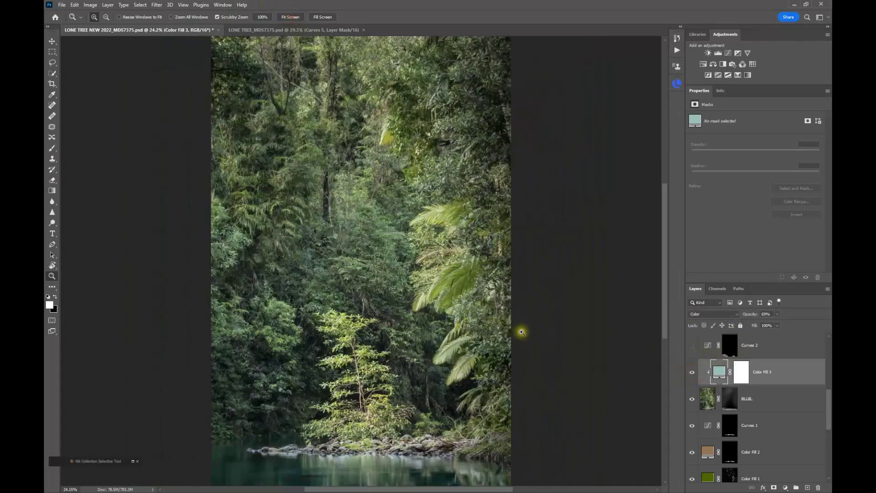
- Select the Curves 2 layer, make it visible, and compare the water's edge with and without it
scroll(780, 411, "up", 1)
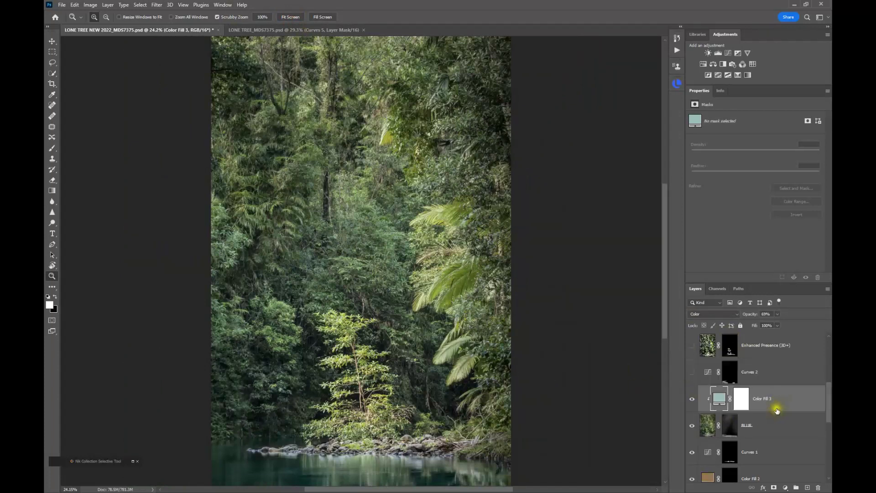
left_click(708, 373)
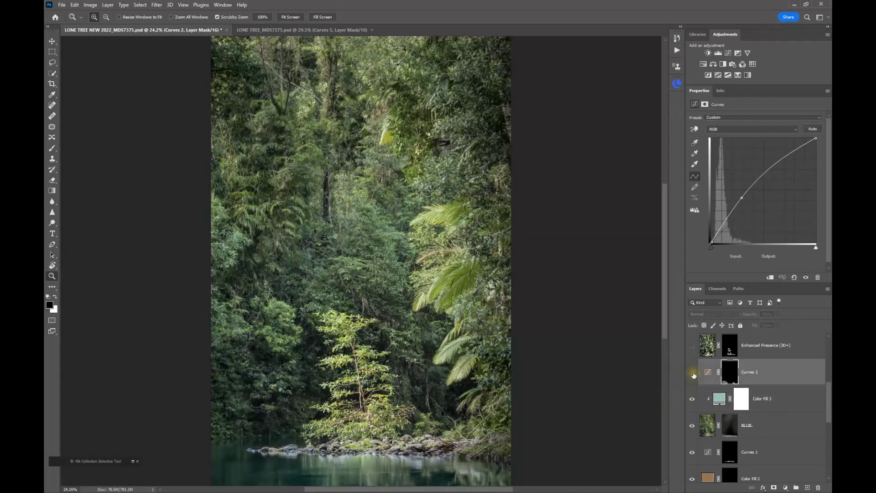
left_click(693, 373)
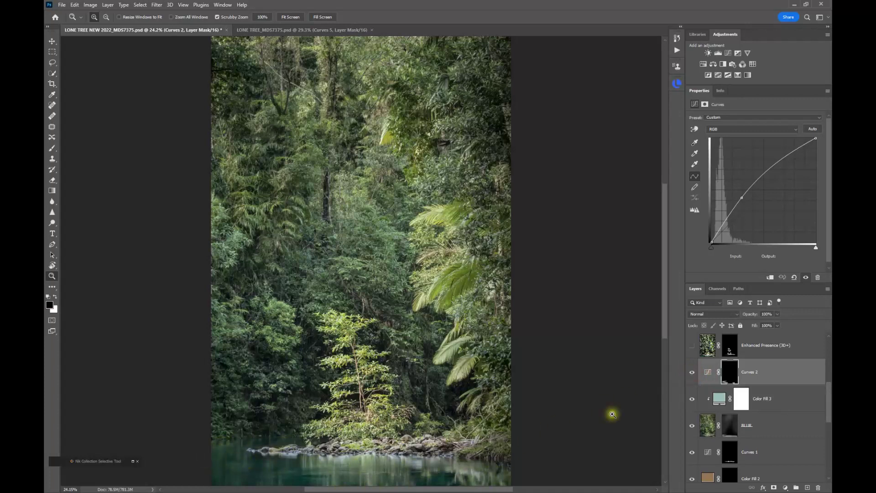
left_click(692, 373)
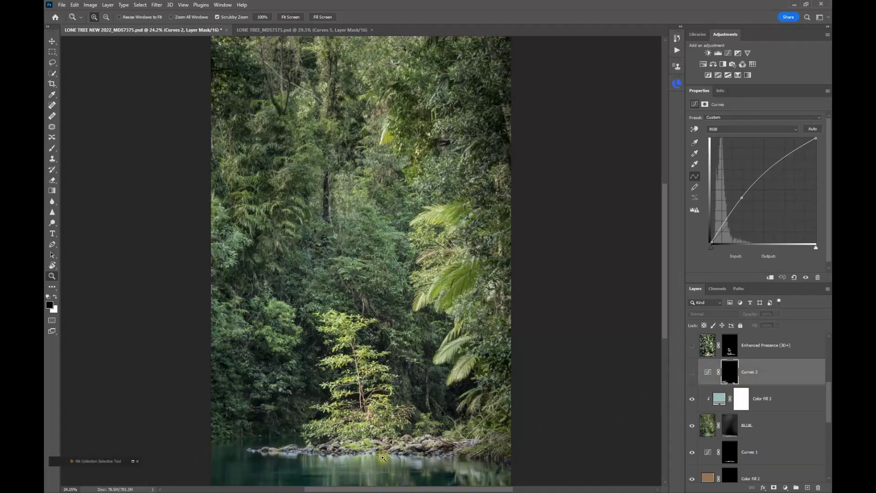
left_click(692, 374)
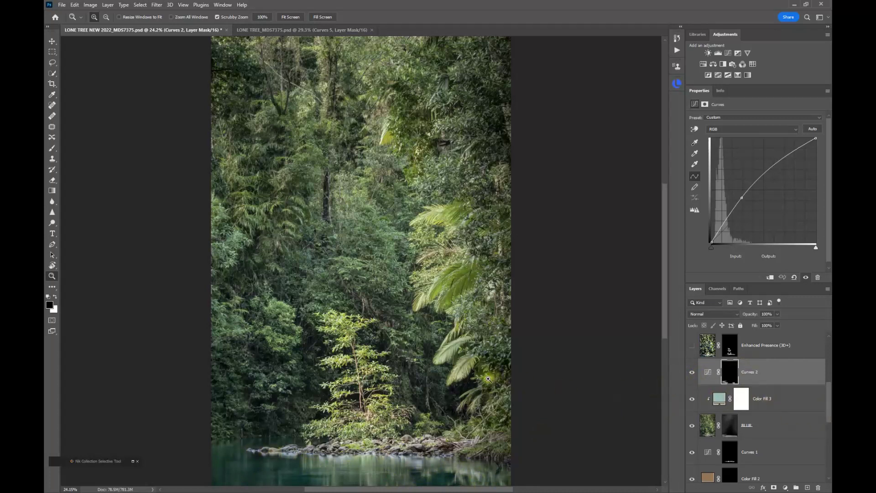
- Select the Enhanced Presence (3D+) layer, inspect its mask on its own, and return to the image
scroll(751, 397, "up", 1)
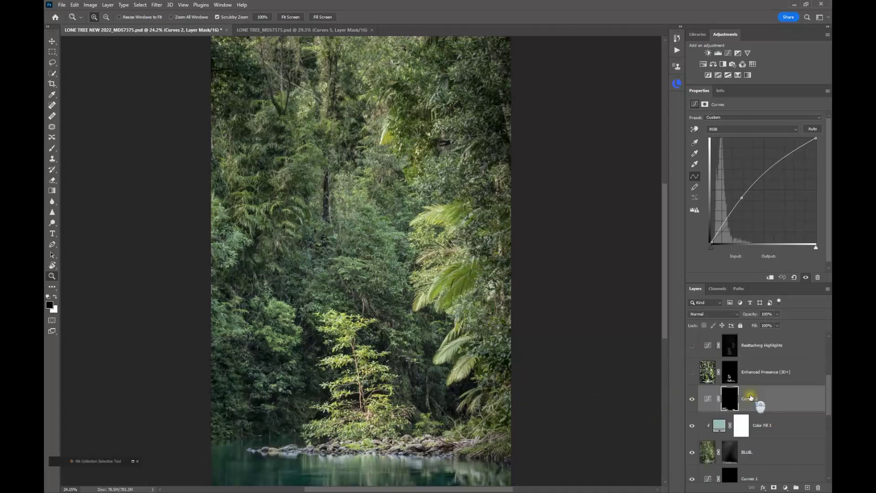
left_click(701, 379)
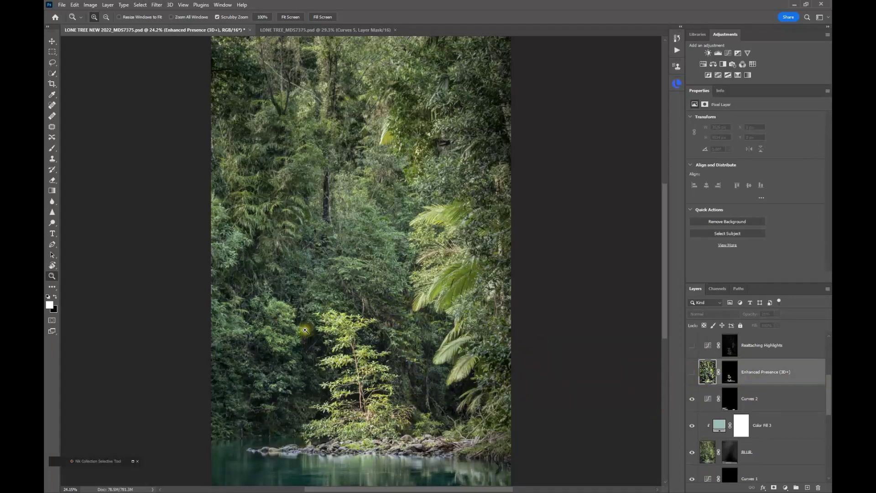
left_click(732, 376)
left_click(732, 376, "alt")
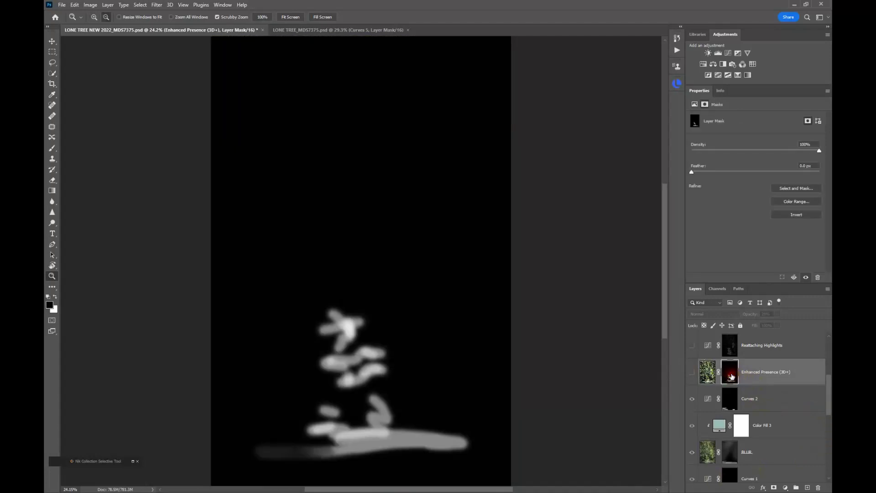
left_click(732, 377, "alt")
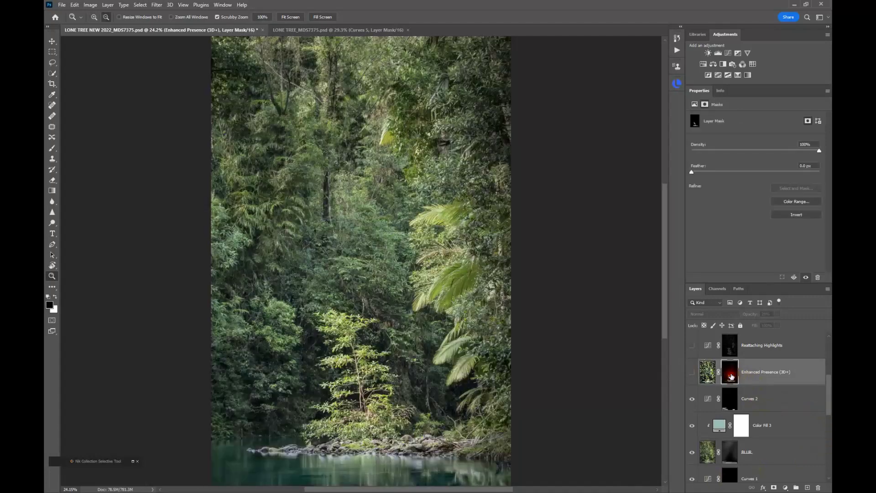
- Make the Enhanced Presence (3D+) layer visible and compare its effect on the lone tree's leaves up close
scroll(360, 354, "up", 9)
scroll(357, 360, "up", 5)
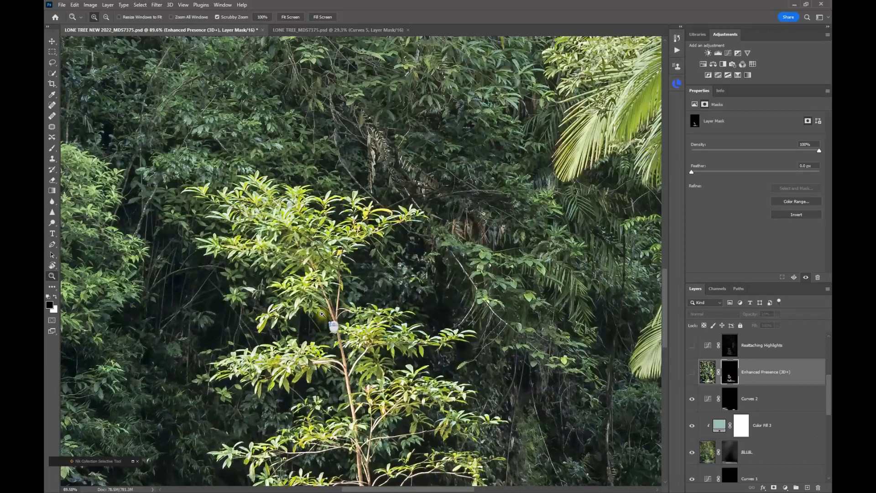
left_click(692, 374)
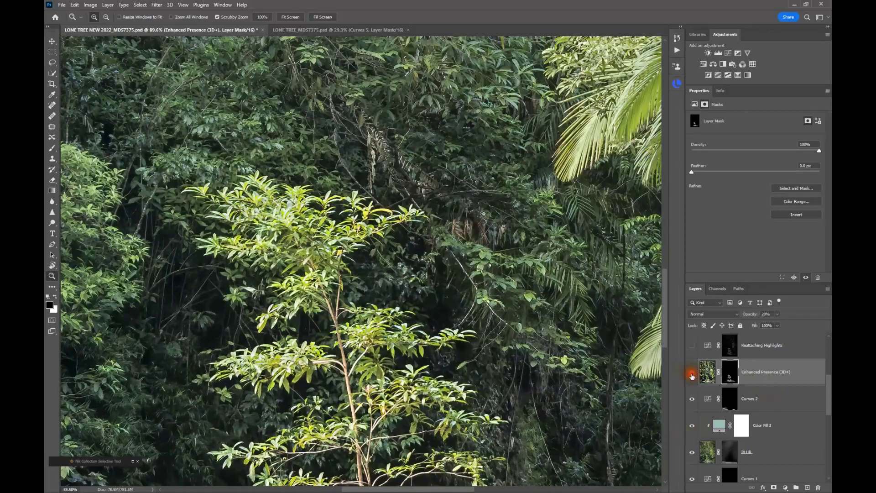
left_click(692, 375)
left_click(692, 375)
key("x")
- Try Unsharp Mask on the Enhanced Presence (3D+) image with amount 25%, radius 25 pixels and threshold 1, and cancel it
left_click(707, 372)
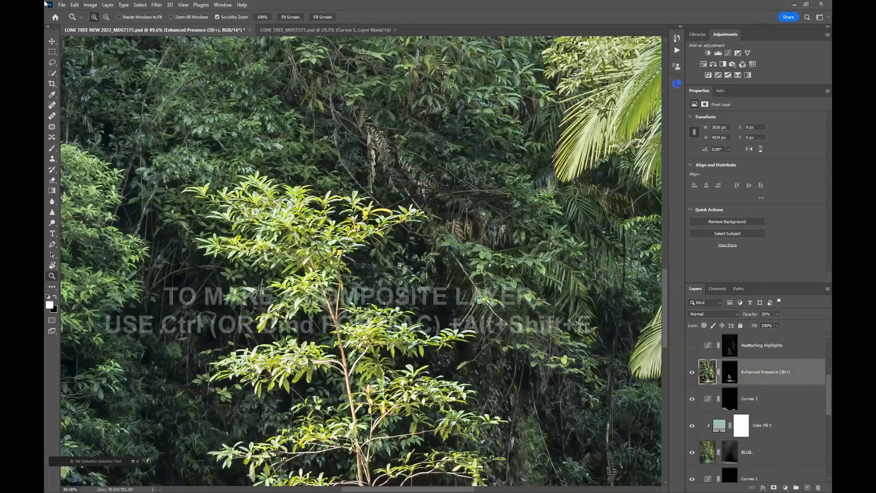
left_click(157, 5)
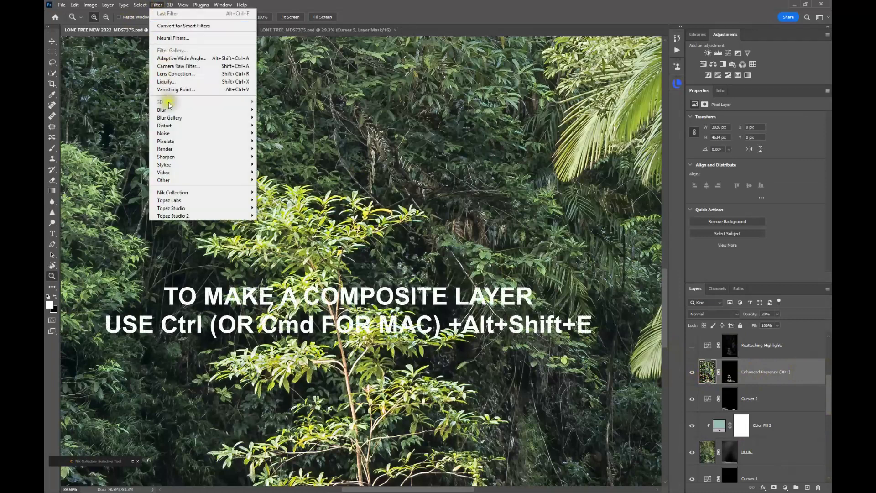
mouse_move(188, 148)
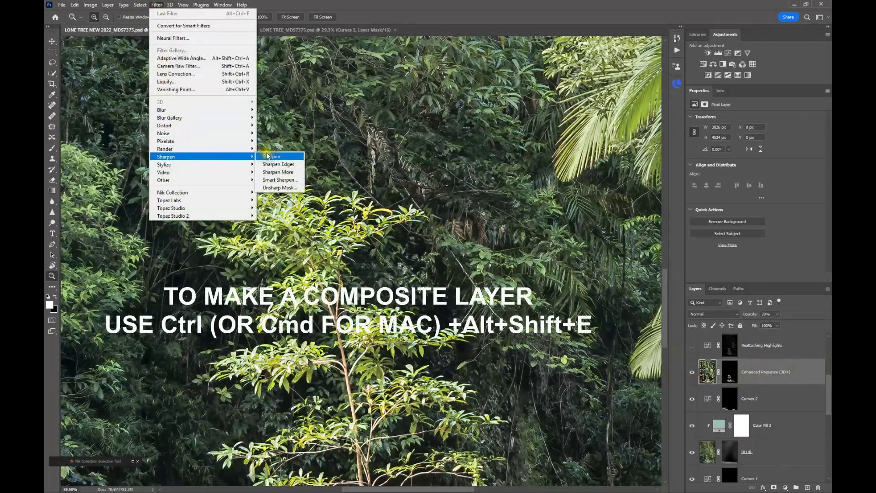
left_click(279, 188)
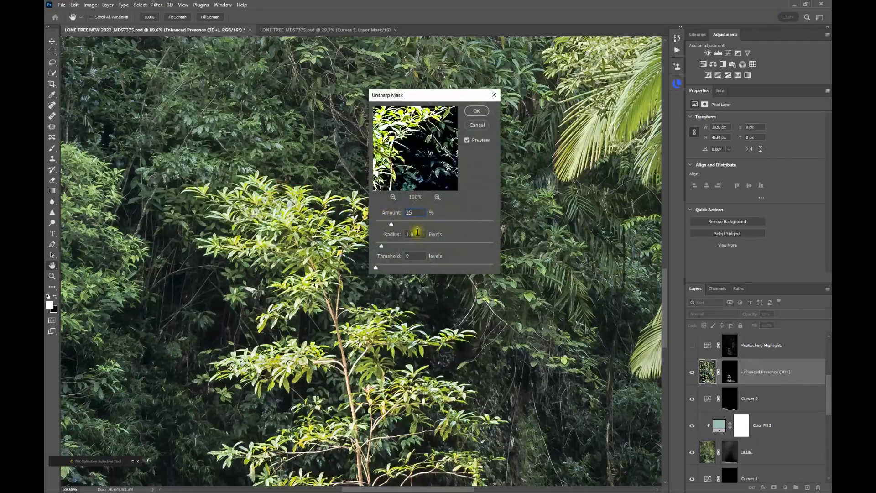
left_click(415, 254)
left_click(403, 256)
type("1")
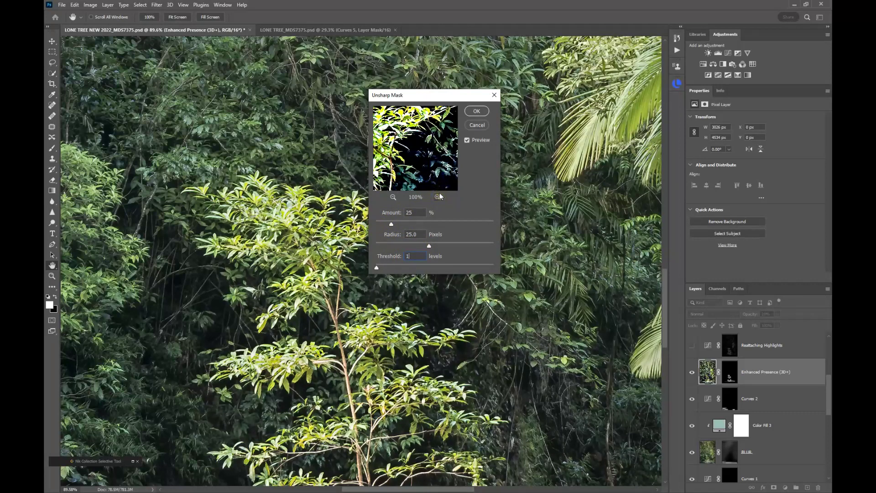
left_click(475, 125)
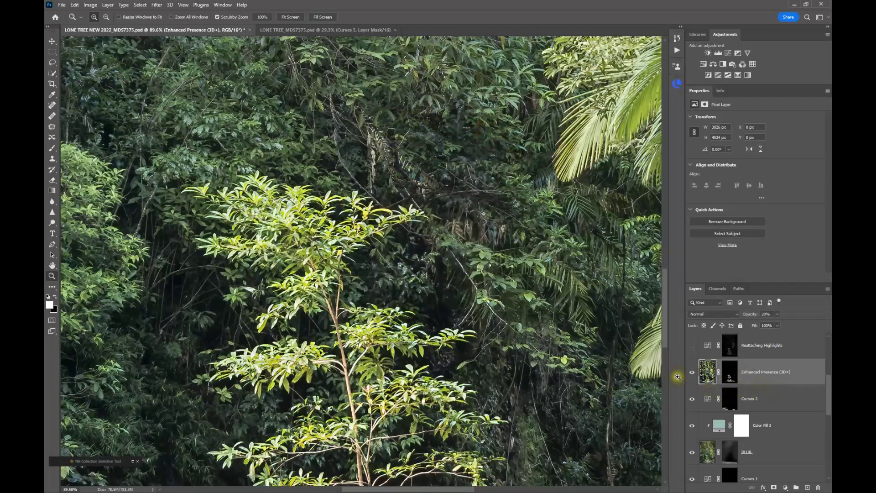
- Bring the whole scene into view and make the Reattaching Highlights layer visible
scroll(465, 309, "down", 5)
scroll(451, 303, "down", 2)
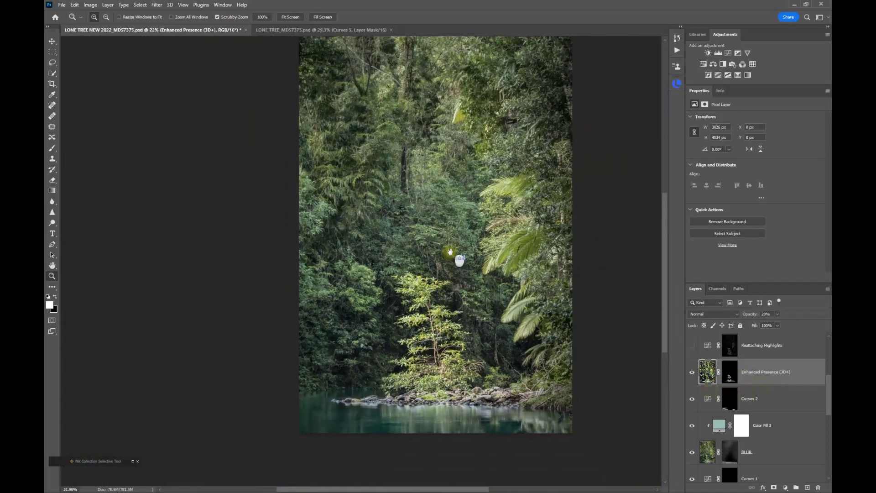
left_click(392, 274)
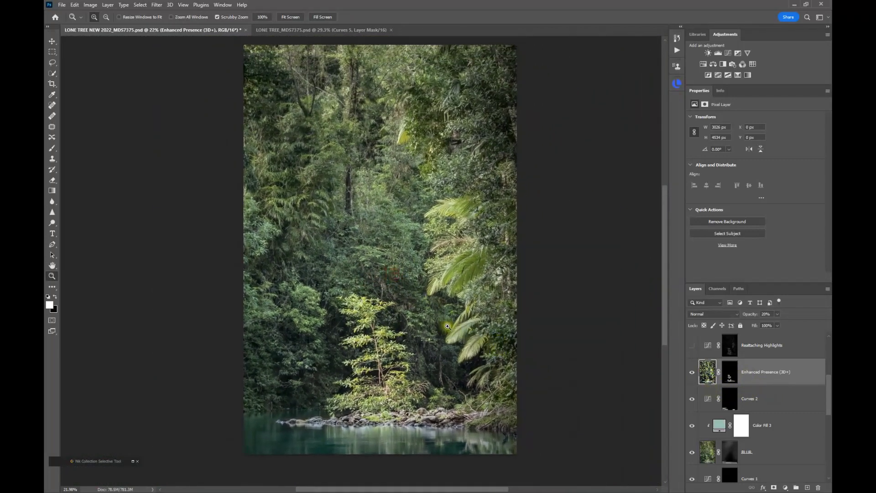
left_click(692, 346)
left_click(641, 355)
- Inspect the Reattaching Highlights mask on its own and return to the image
left_click(729, 349)
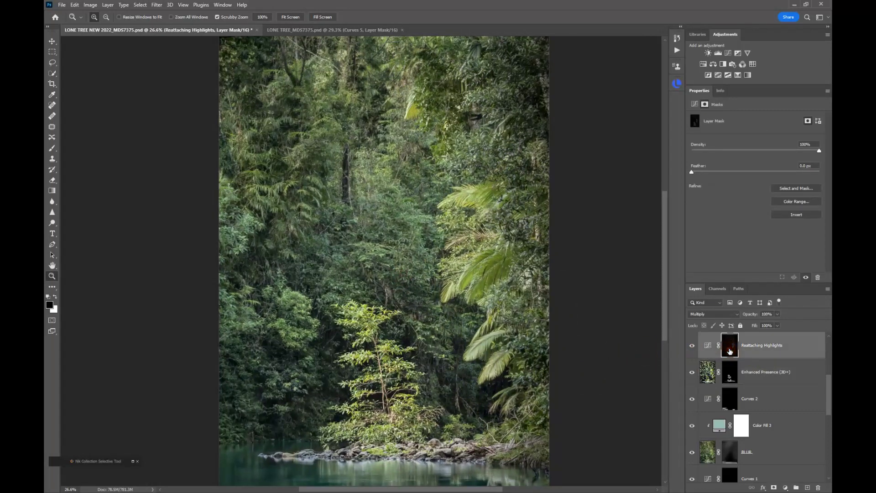
left_click(730, 351, "alt")
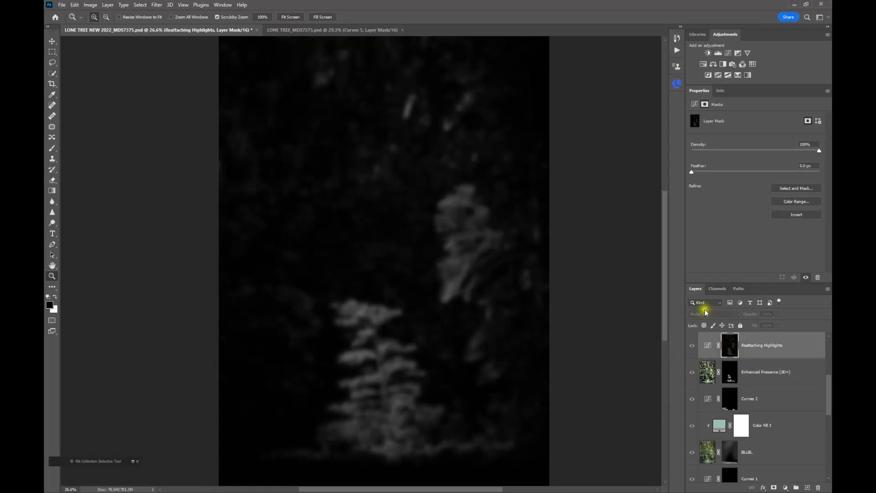
left_click(729, 348, "alt")
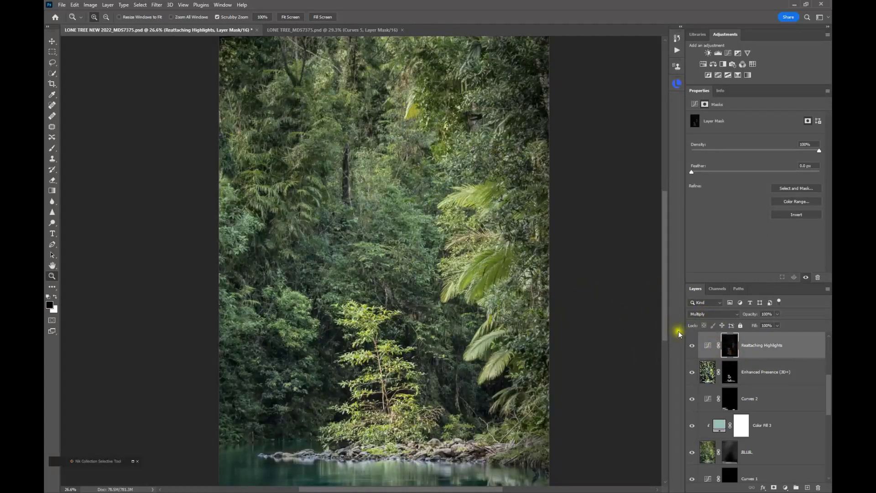
- Make the Curves 3 layer visible, select it to show its curve, and view the whole image
scroll(781, 361, "up", 2)
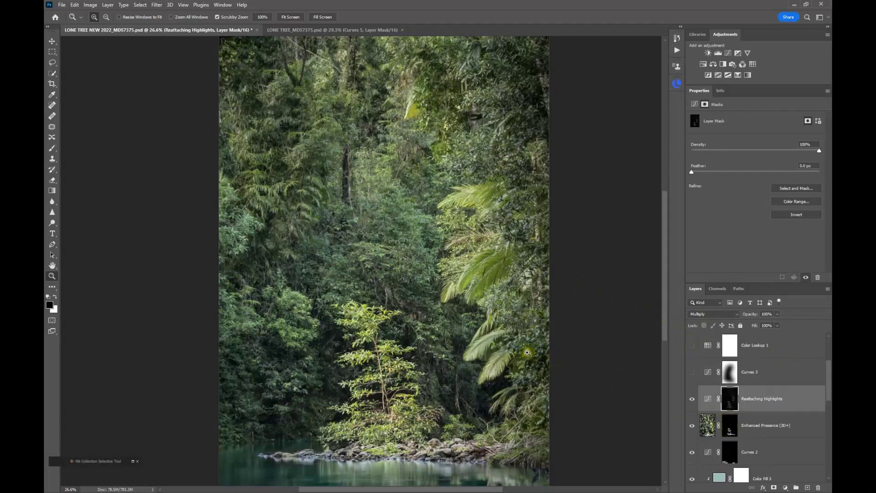
left_click(692, 372)
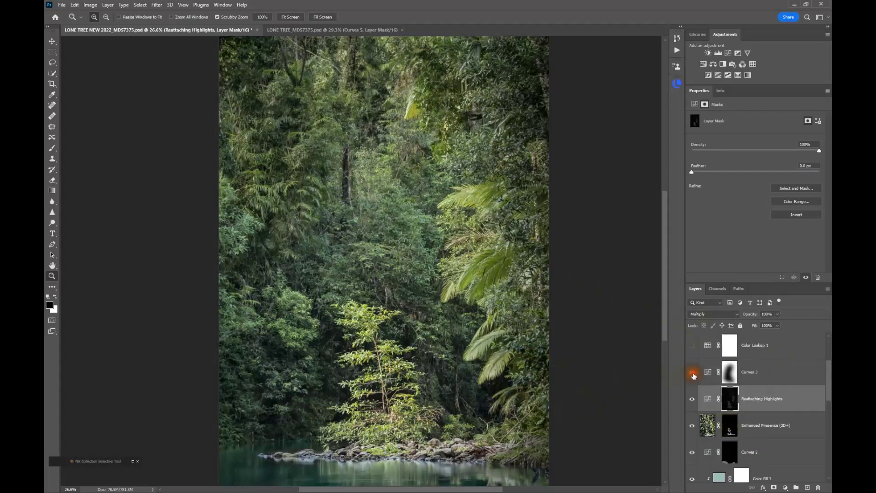
left_click(709, 372)
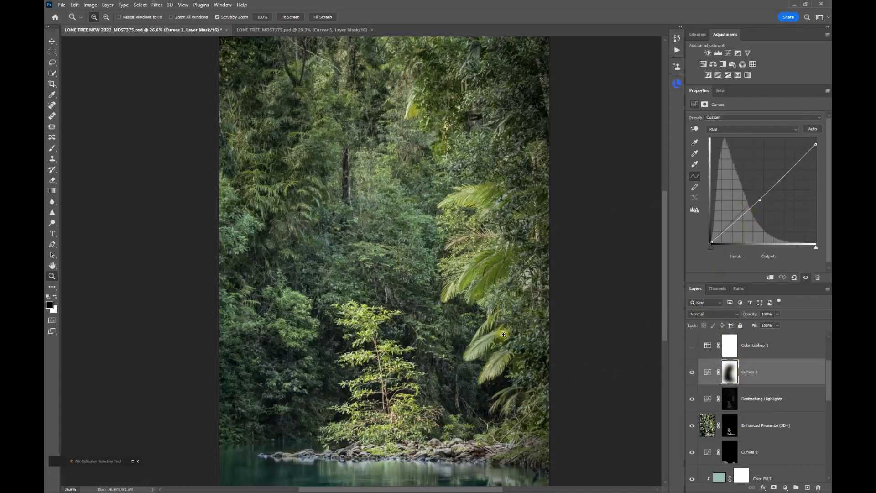
left_click_drag(495, 361, 482, 351)
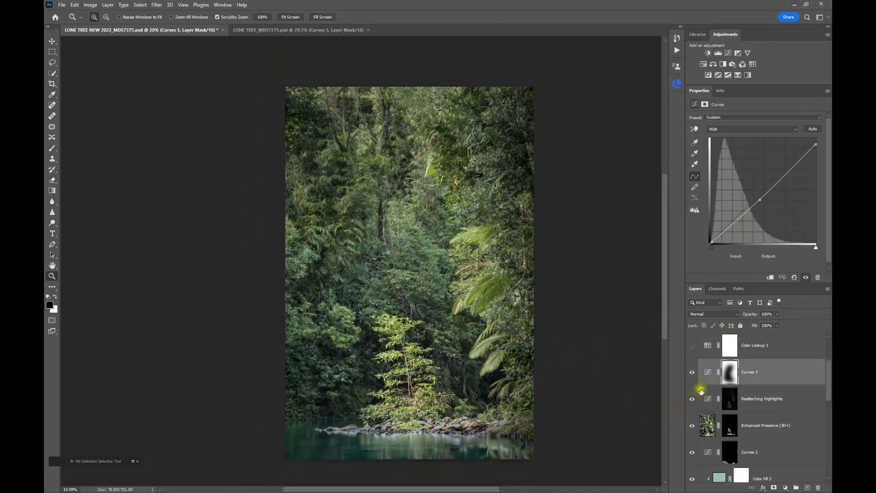
- Inspect the Curves 3 mask on its own and return to the image
left_click(731, 372, "alt")
left_click(732, 372, "alt")
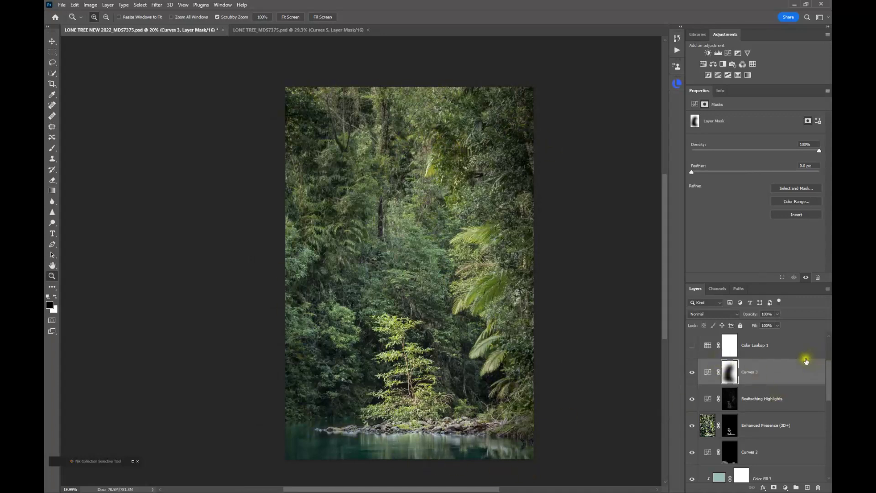
- Select the Color Lookup 1 layer and make it visible, comparing the image with and without it
scroll(806, 361, "up", 1)
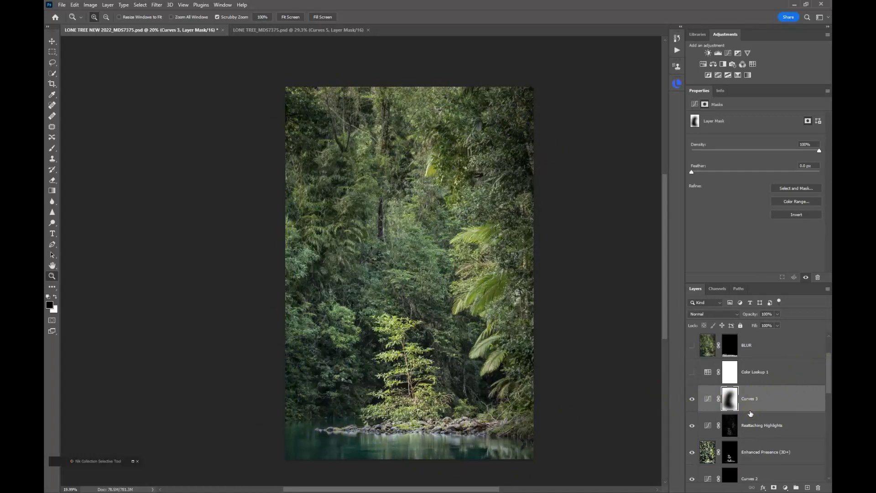
left_click(785, 376)
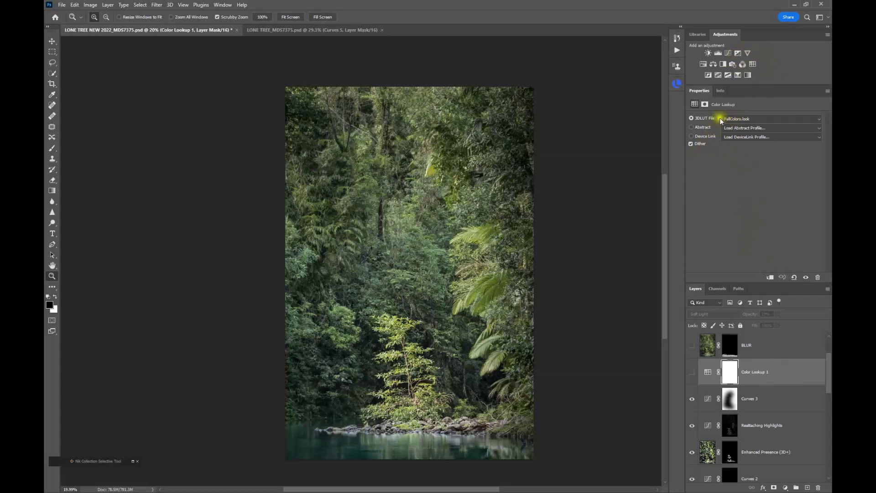
left_click(691, 373)
left_click(708, 372)
left_click(691, 372)
left_click(692, 374)
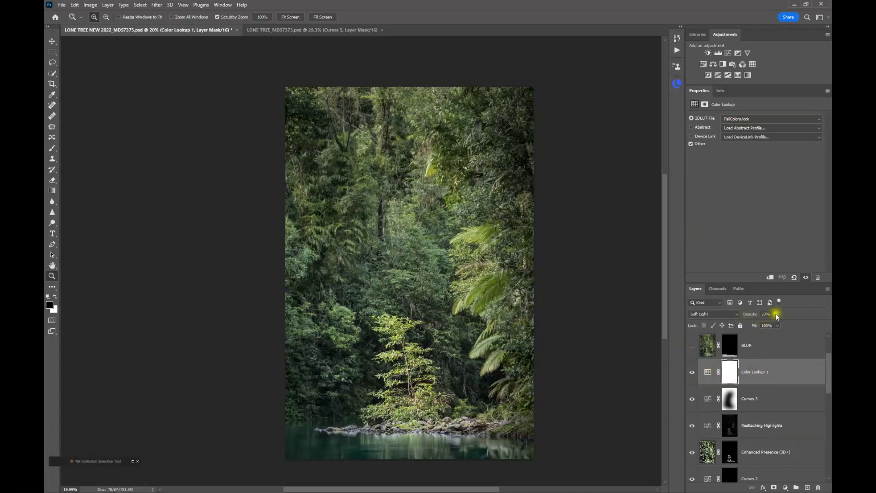
- Try the Color Lookup 1 layer in Normal blend mode at 100% opacity
left_click(714, 314)
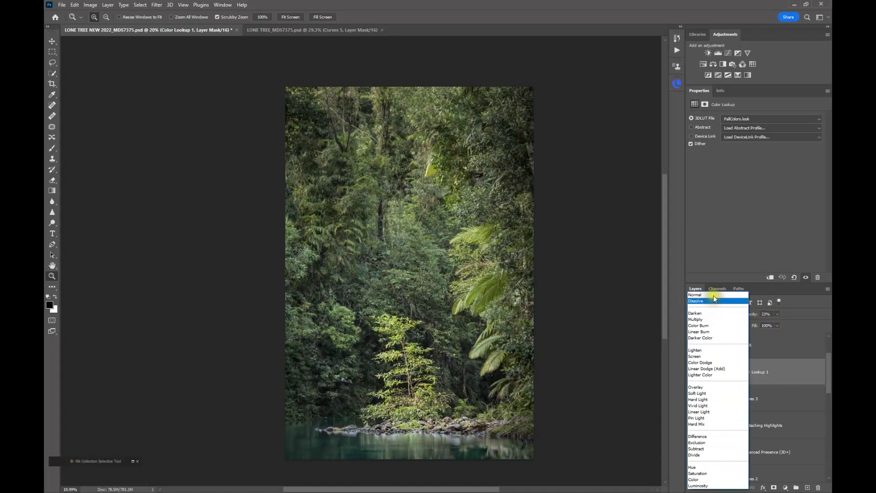
left_click(713, 295)
left_click_drag(746, 315, 814, 313)
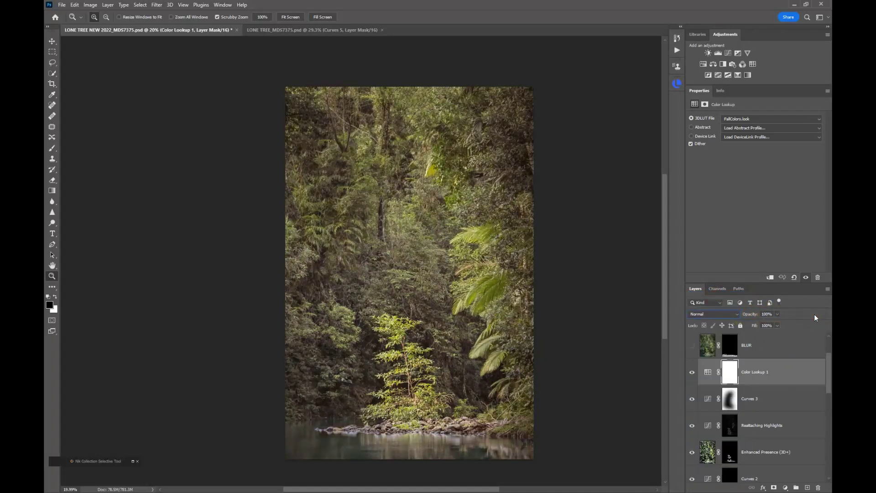
- Set Color Lookup 1 to Soft Light at 22% opacity and compare the image with the layer hidden and shown
left_click(714, 314)
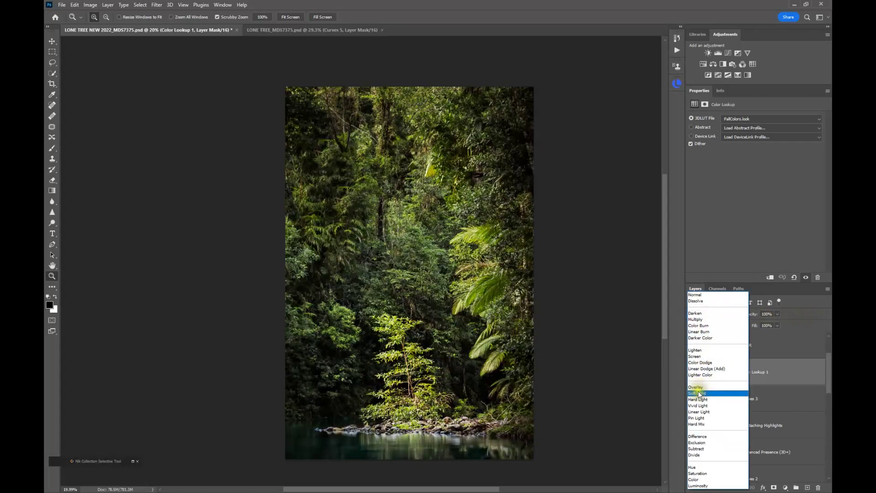
left_click(700, 392)
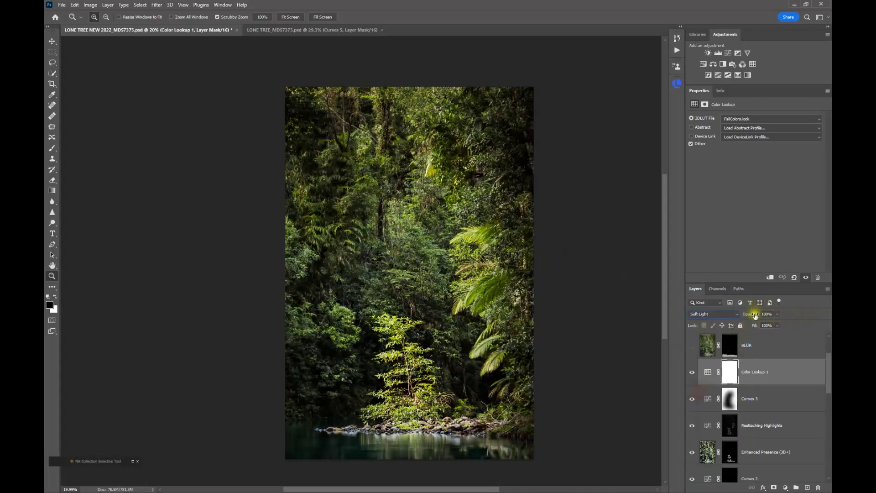
left_click_drag(755, 317, 723, 318)
left_click(693, 374)
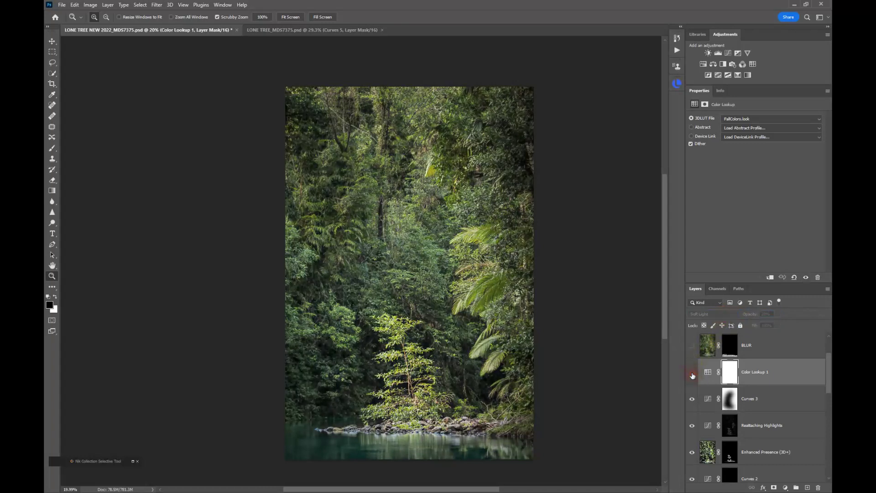
left_click(692, 374)
left_click(693, 374)
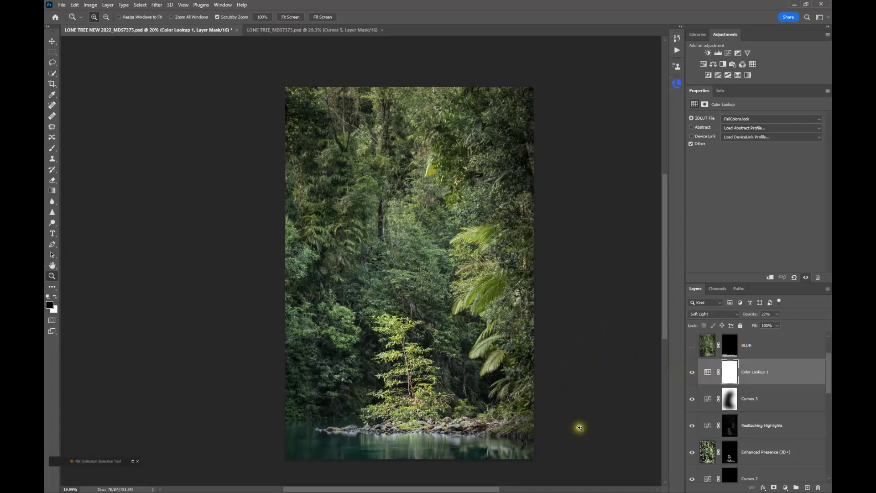
- Select the BLUR layer above Color Lookup 1 and make it visible
scroll(755, 399, "up", 1)
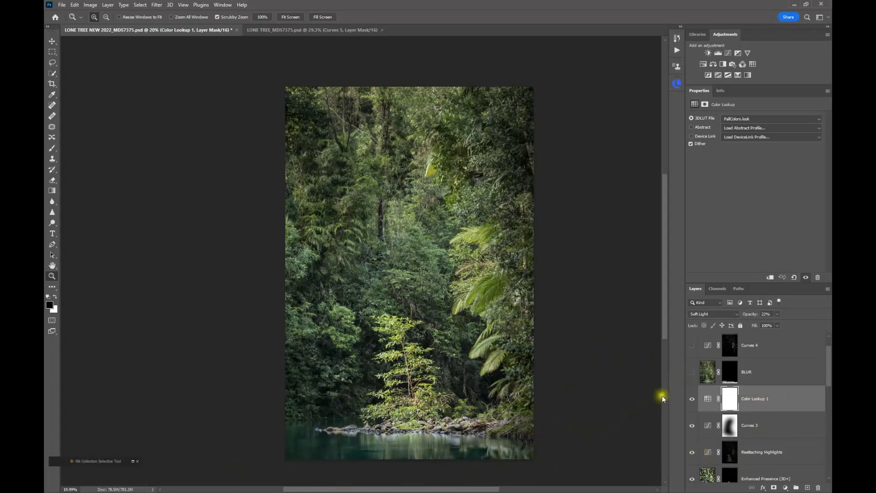
left_click(708, 377)
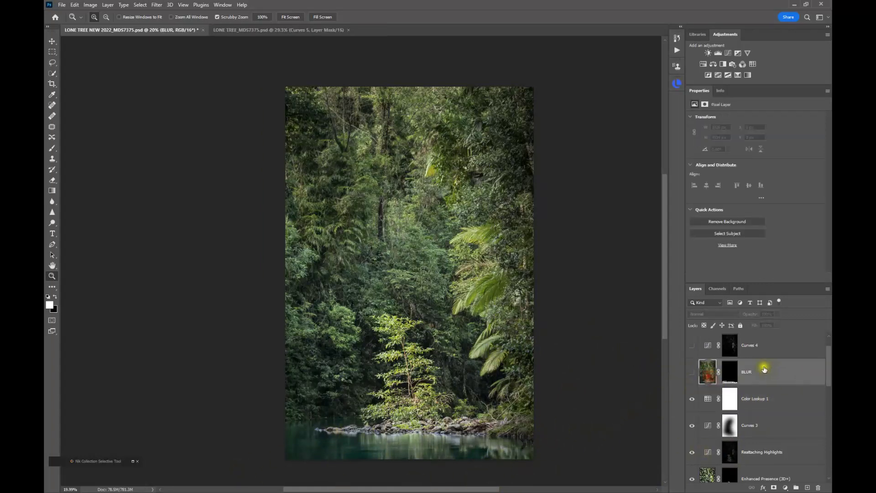
left_click(692, 375)
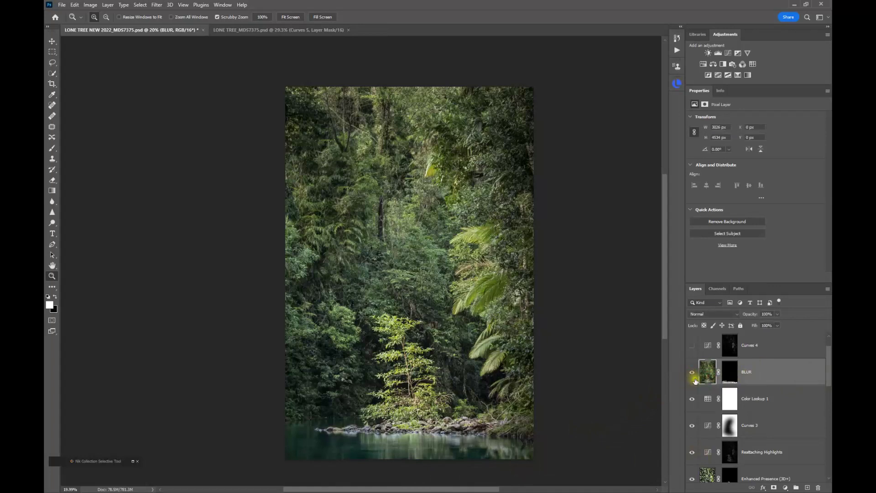
- Inspect the BLUR layer's mask on its own and return to the image
left_click(729, 374)
left_click(729, 374, "alt")
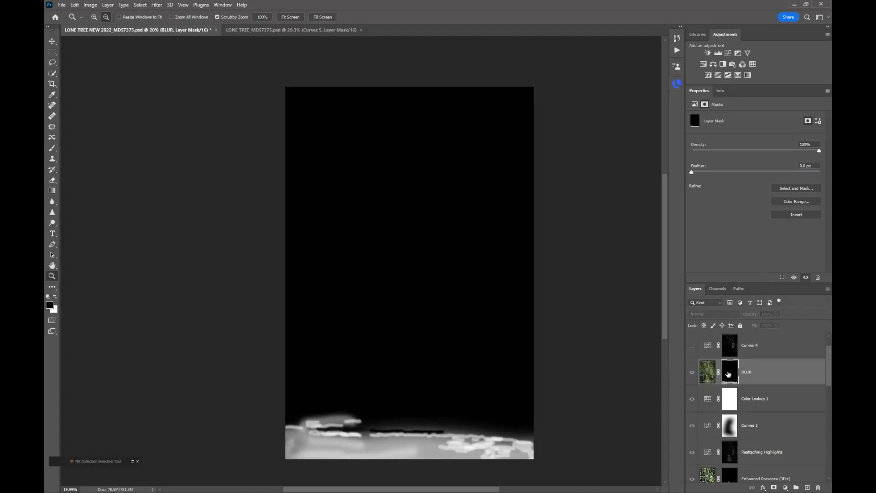
left_click(729, 375, "alt")
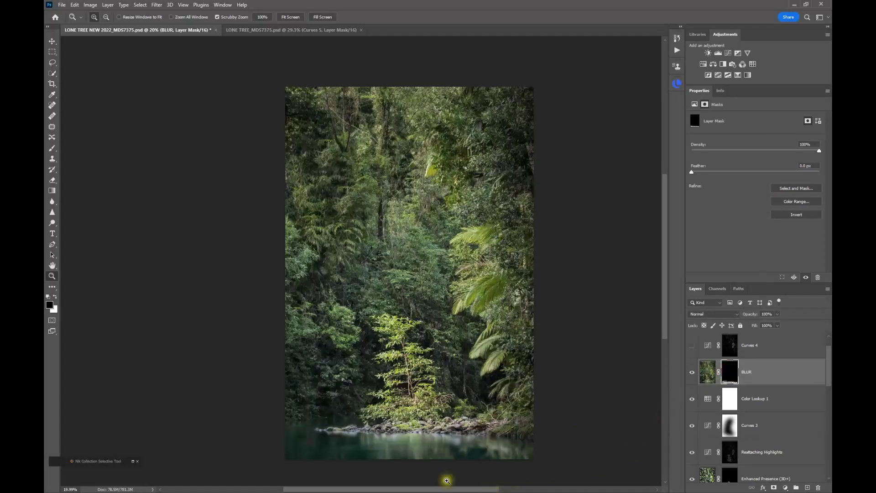
- Compare the water below the lone tree up close with the BLUR layer hidden and shown
left_click_drag(434, 462, 433, 299)
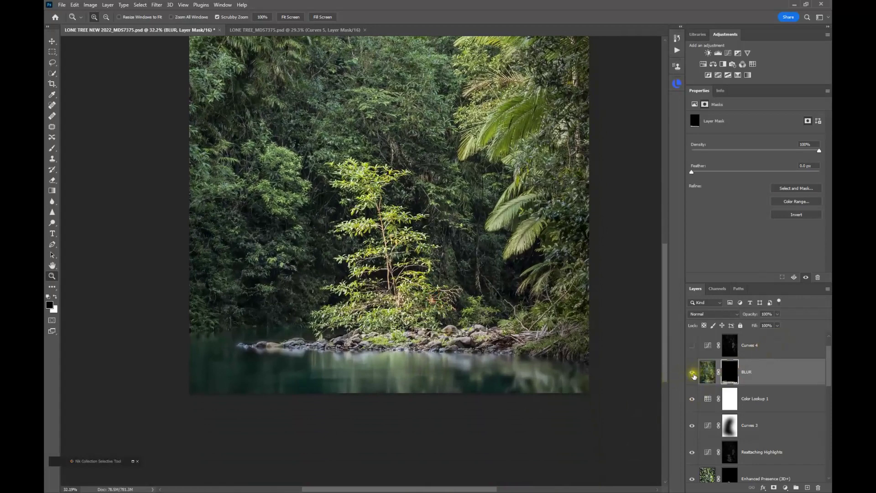
left_click(693, 374)
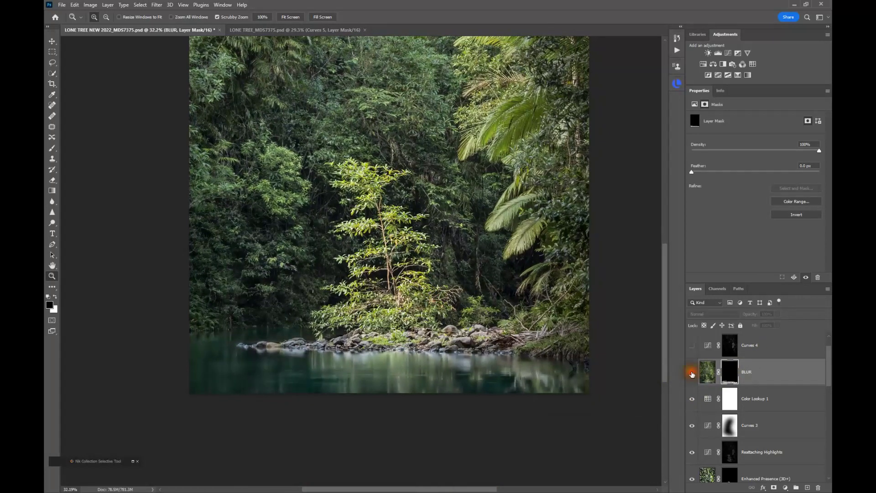
left_click(692, 374)
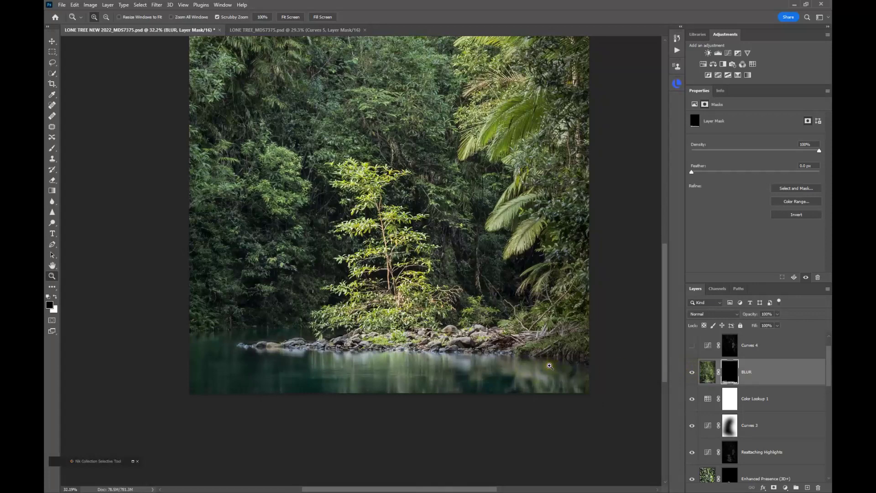
scroll(550, 365, "down", 2)
scroll(550, 365, "down", 1)
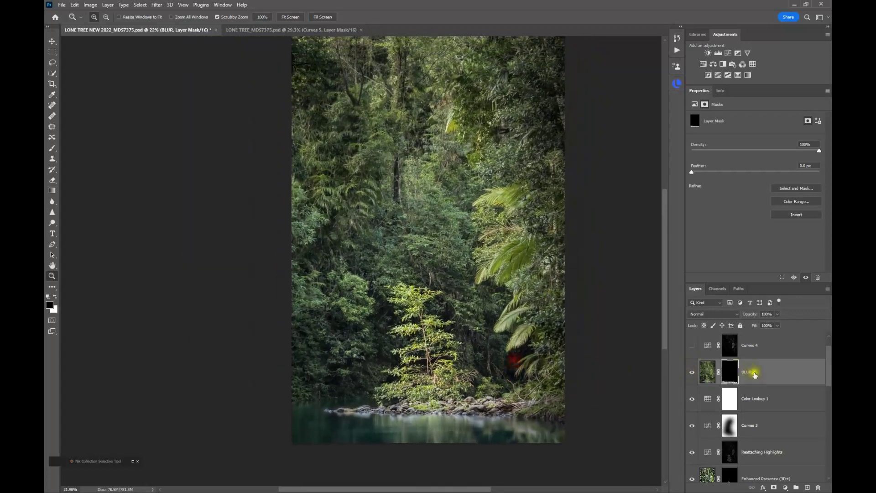
- Make the Curves 4 layer visible, select its curve, and compare the image with and without the layer
scroll(764, 367, "up", 1)
left_click(692, 372)
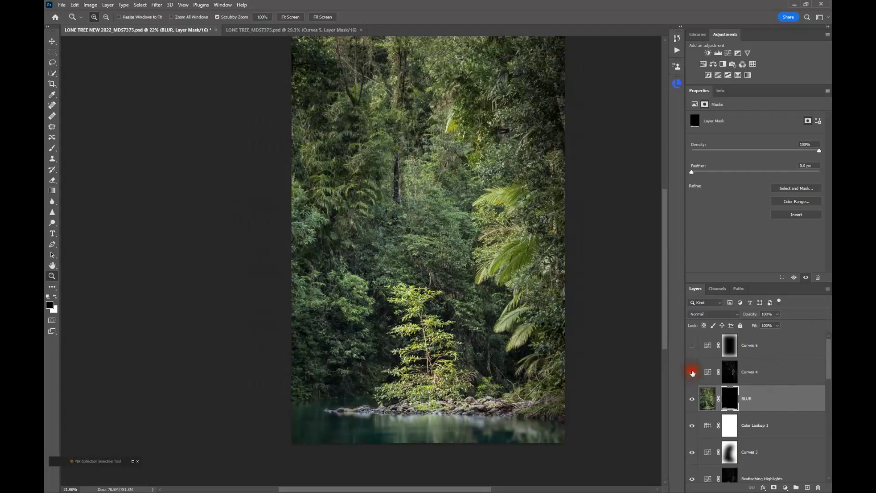
left_click(706, 372)
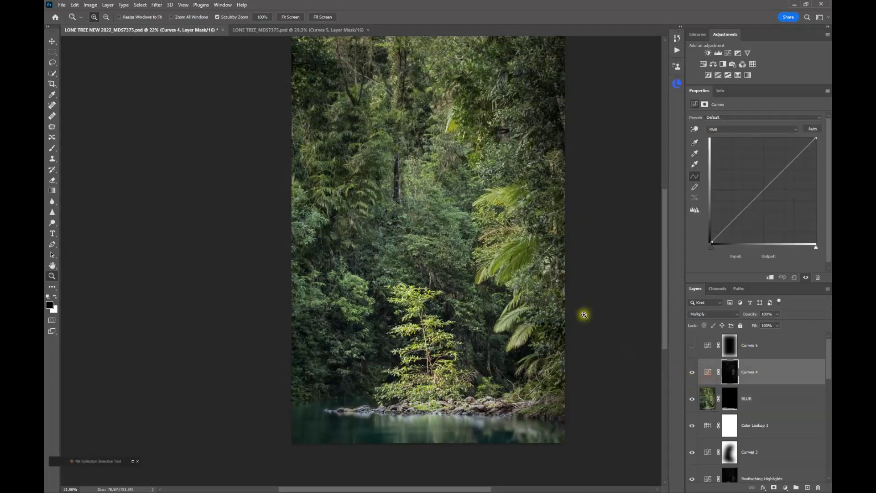
left_click(690, 373)
left_click(690, 373)
left_click(708, 373)
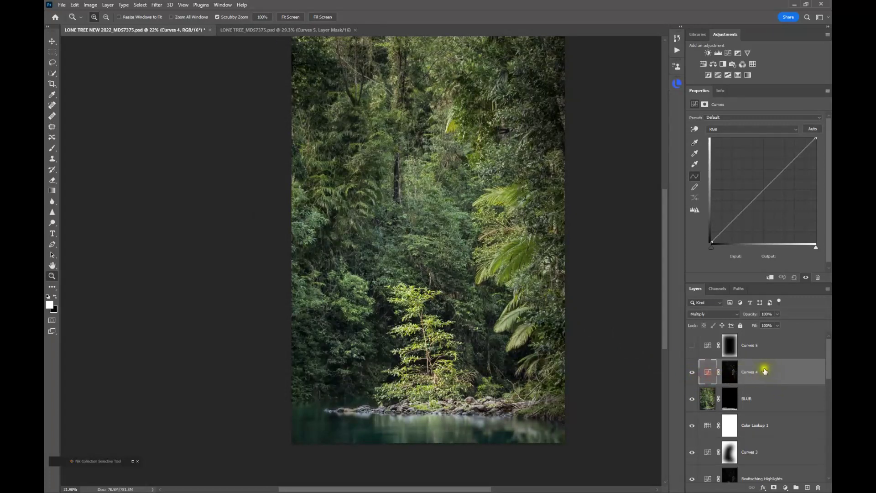
- Make the Curves 5 layer visible and fit the whole image in view
left_click(692, 345)
left_click_drag(583, 323, 576, 305)
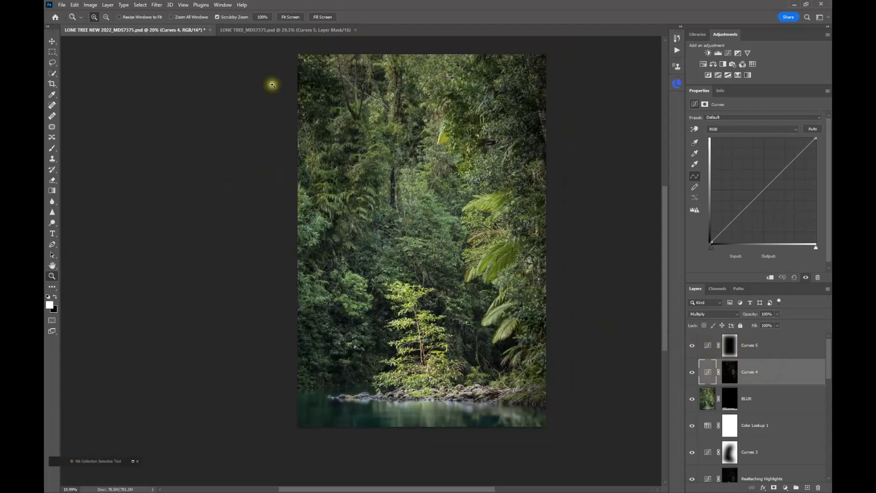
left_click(289, 17)
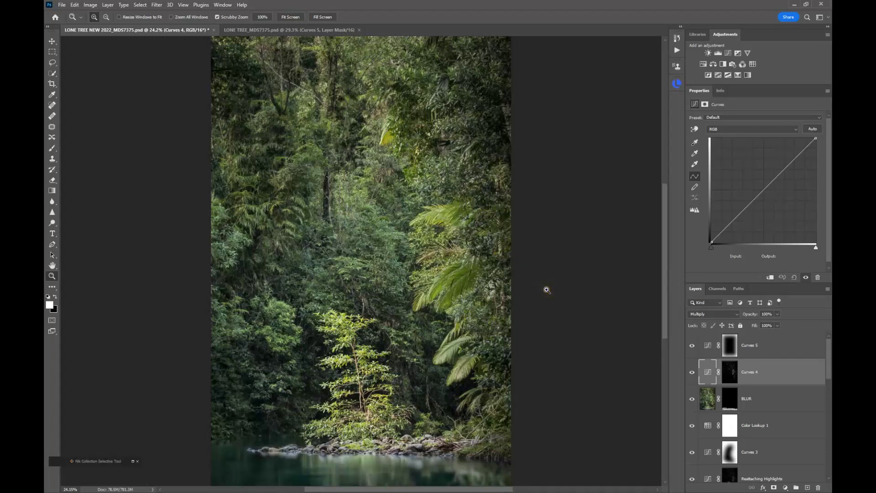
- Compare the Background layer alone with the full layer stack twice, leaving all layers visible
left_click_drag(828, 360, 830, 464)
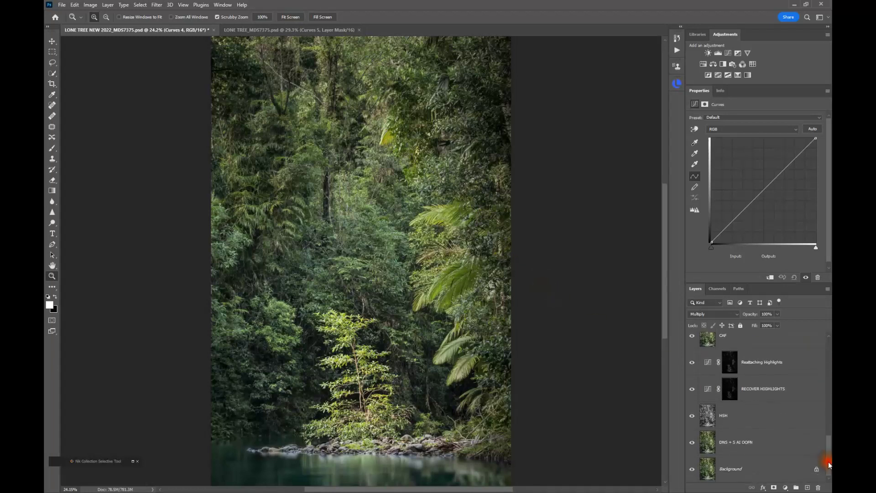
left_click(694, 479, "alt")
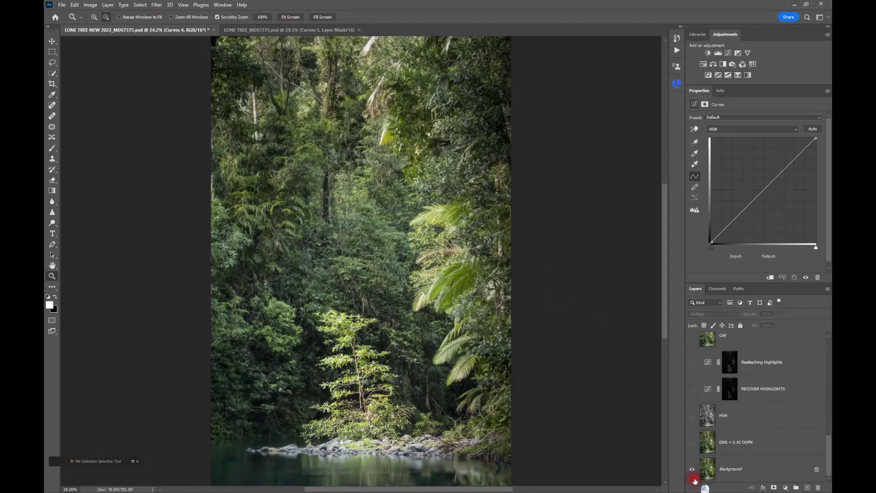
left_click(694, 479, "alt")
left_click(693, 479, "alt")
left_click(694, 479, "alt")
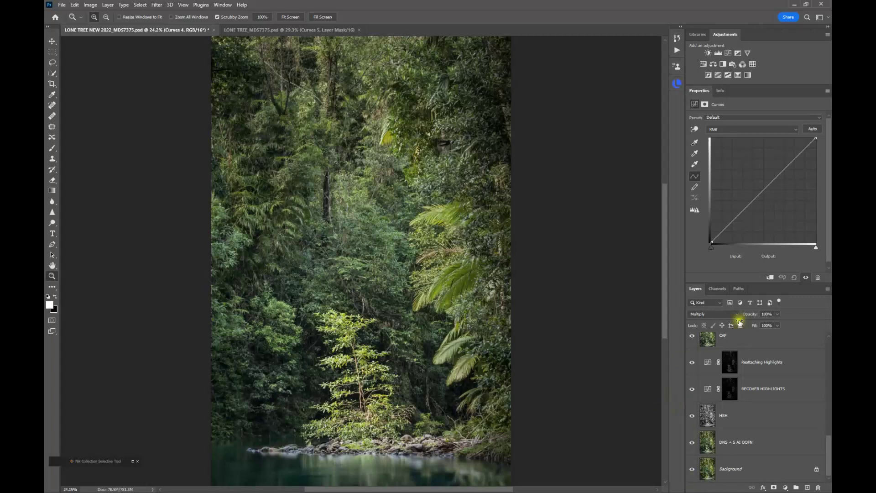
- Compare with the earlier edit LONE TREE_MDS7375.psd and return to the LONE TREE NEW 2022 document
scroll(783, 415, "up", 3)
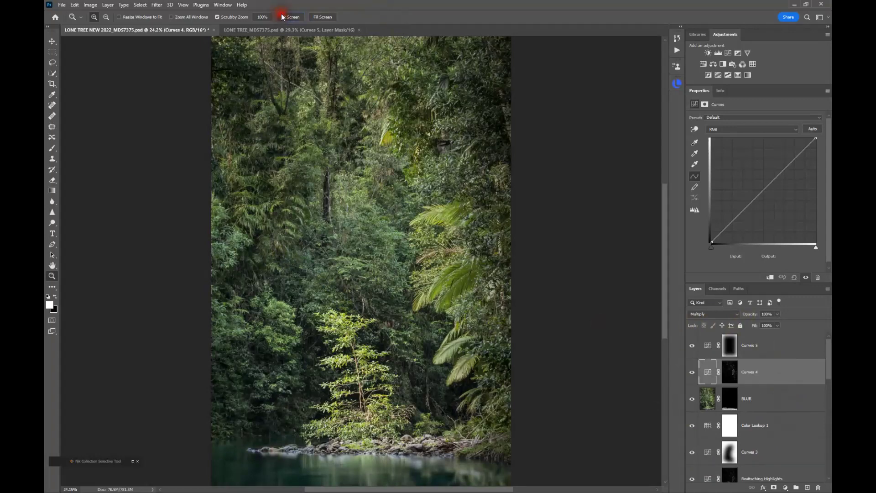
left_click(304, 30)
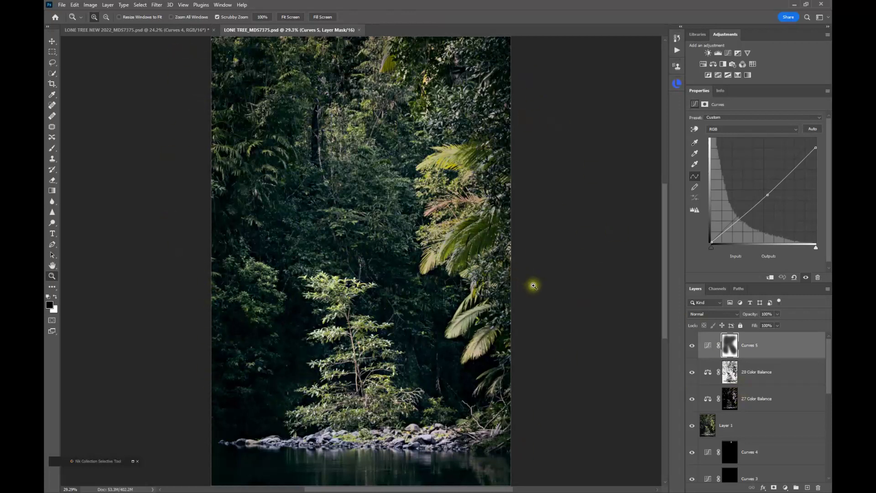
left_click(147, 30)
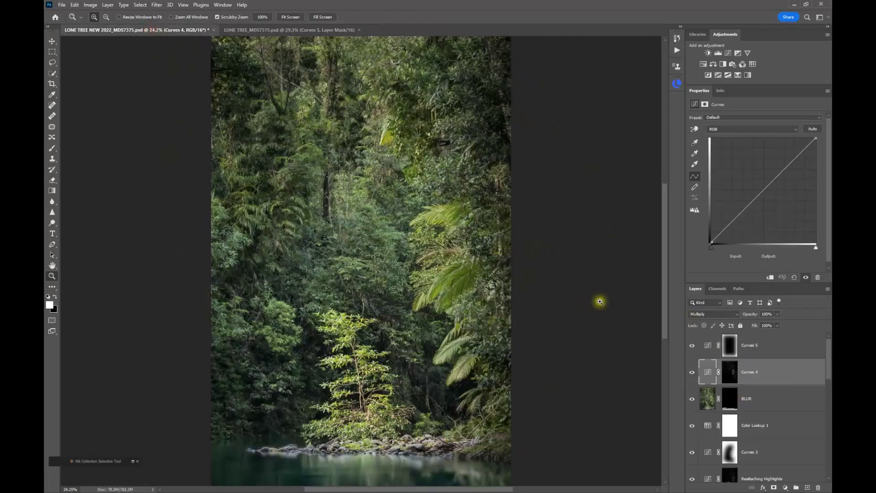
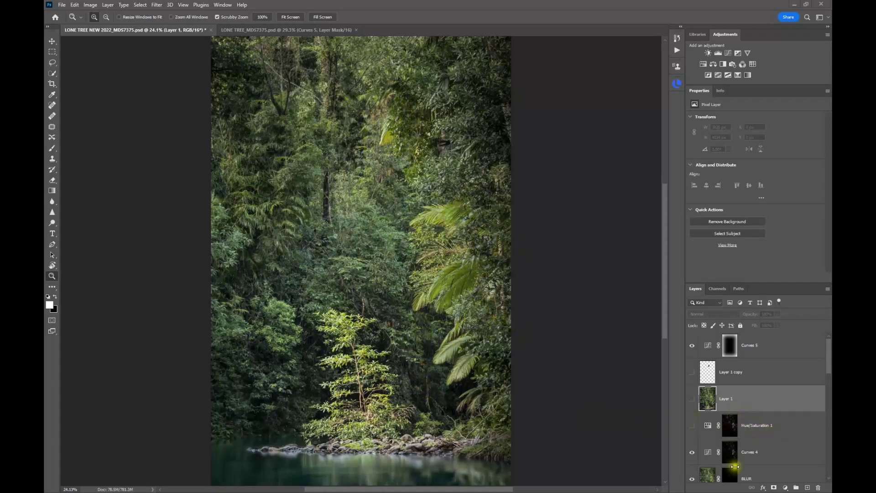
- Select the Hue/Saturation 1 layer, inspect its mask on its own, and return to the image
left_click(711, 429)
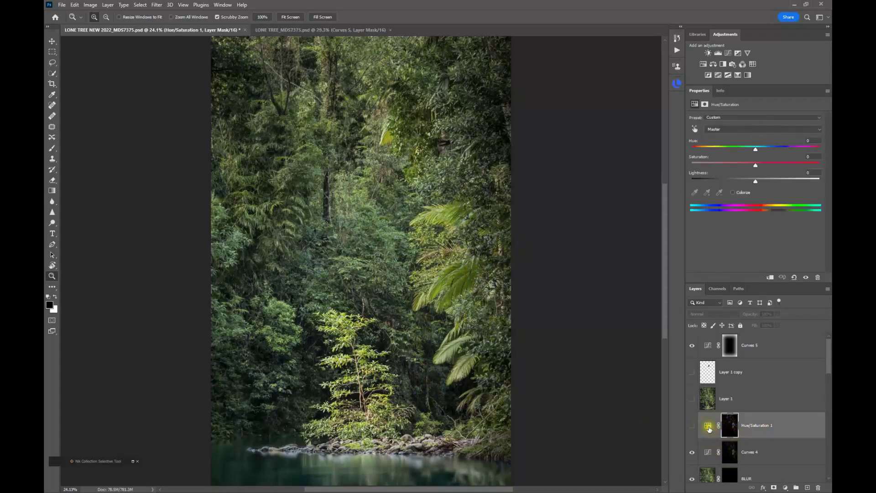
left_click(734, 431, "alt")
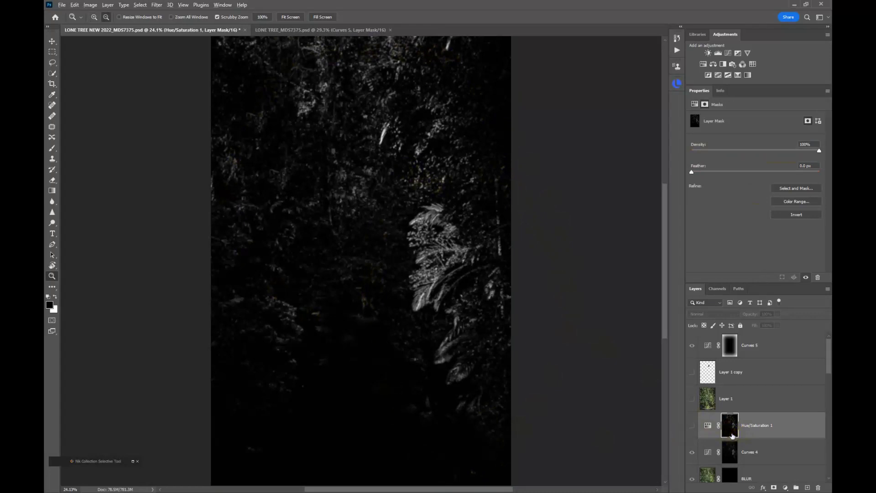
left_click(733, 435, "alt")
- Make the Hue/Saturation 1 layer visible and review its Yellows and Greens settings, leaving the Yellows range displayed
left_click(691, 426)
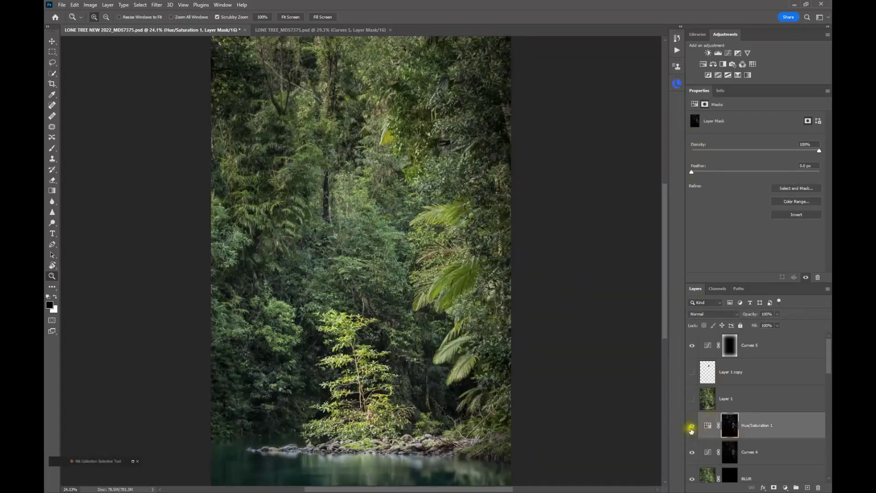
left_click(707, 427)
left_click(717, 130)
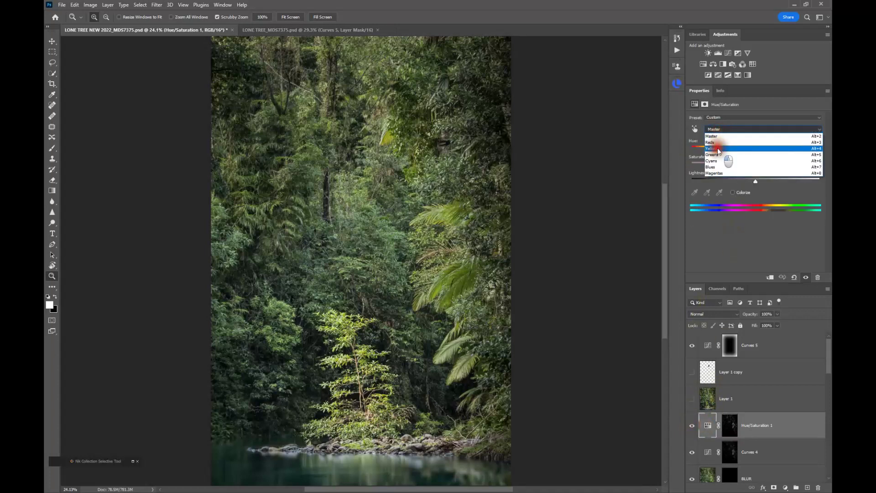
left_click(718, 149)
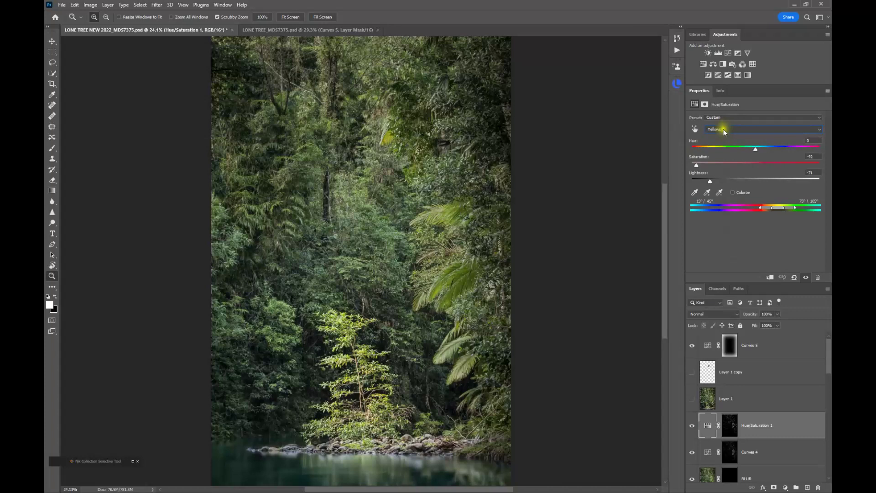
left_click(723, 129)
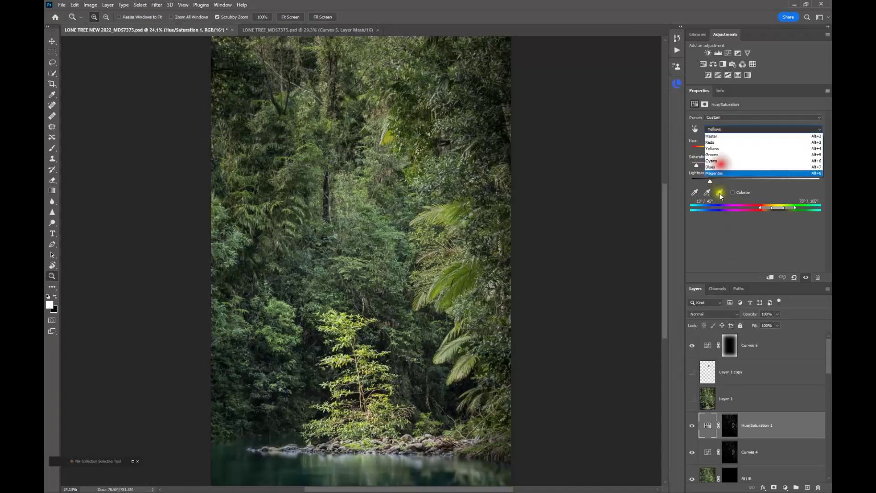
left_click(713, 155)
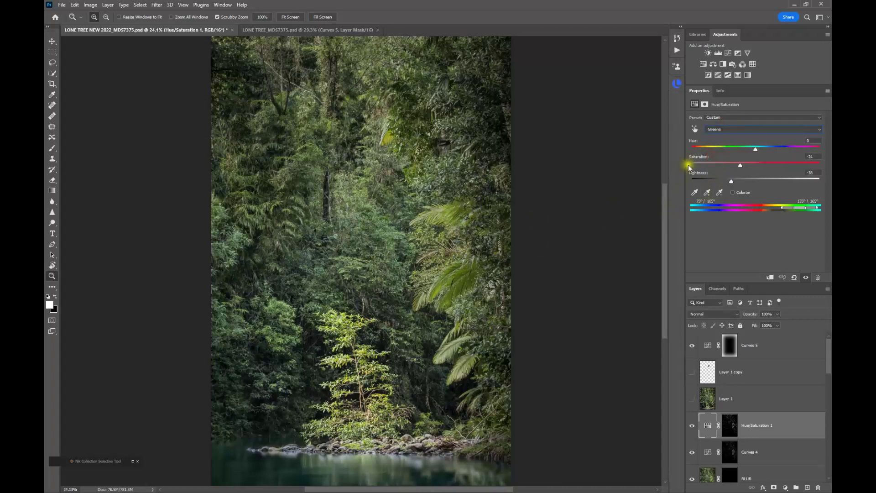
left_click(723, 130)
left_click(722, 149)
- Compare the image without and with the Hue/Saturation 1 adjustment several times, leaving the layer visible
left_click(693, 426)
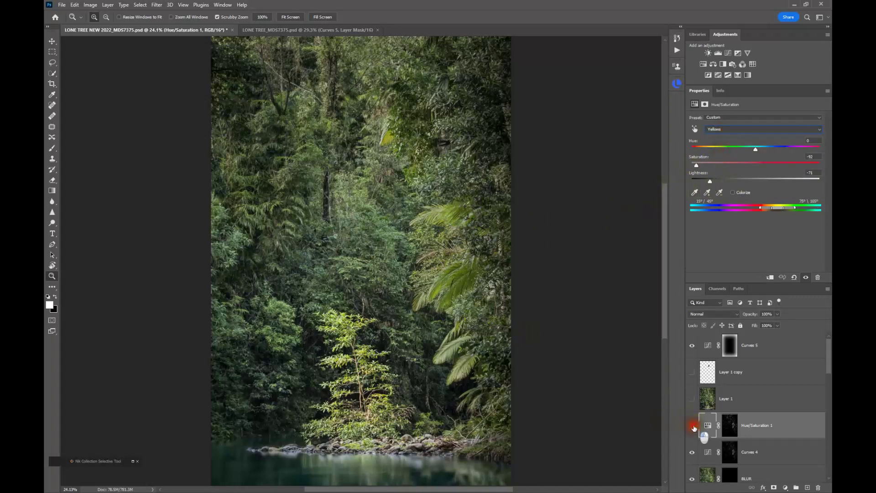
left_click(693, 426)
left_click(692, 426)
left_click(692, 427)
left_click(693, 426)
left_click(692, 427)
left_click(52, 62)
mouse_move(389, 111)
left_mouse_down()
mouse_move(369, 123)
mouse_move(389, 161)
mouse_move(403, 145)
mouse_move(403, 120)
mouse_move(388, 110)
left_mouse_up()
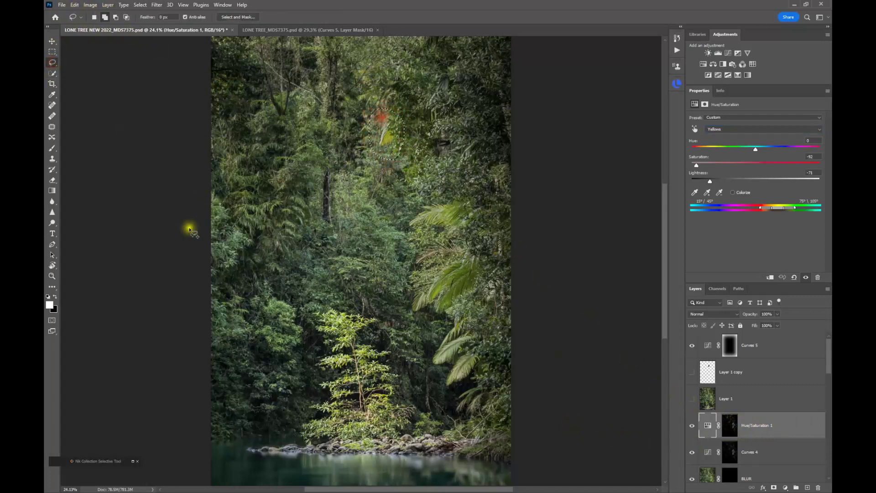
left_click(74, 5)
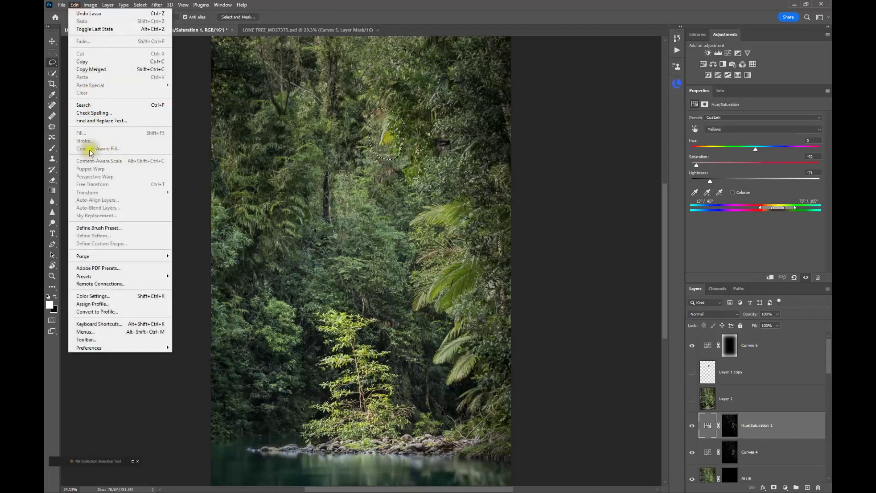
left_click(75, 6)
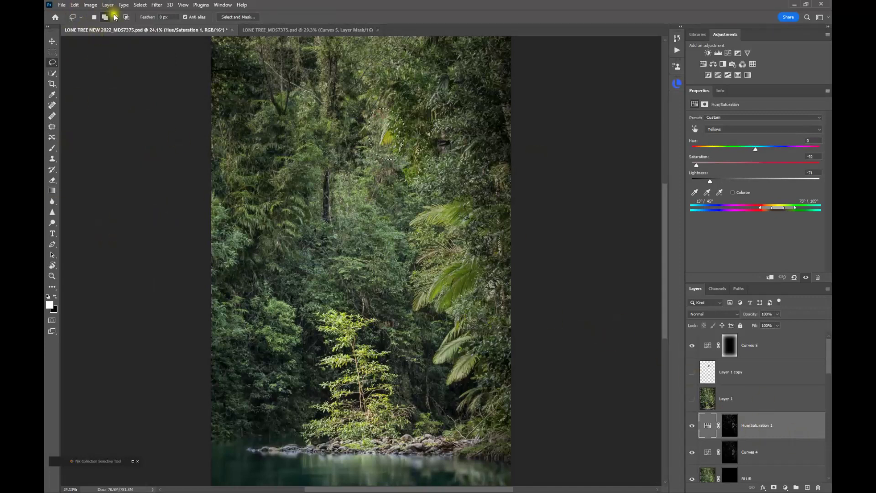
left_click(140, 4)
left_click(153, 21)
- Show and activate Layer 1, and lasso loosely around the bright yellow palm frond in the upper foliage
left_click(692, 399)
left_click(714, 404)
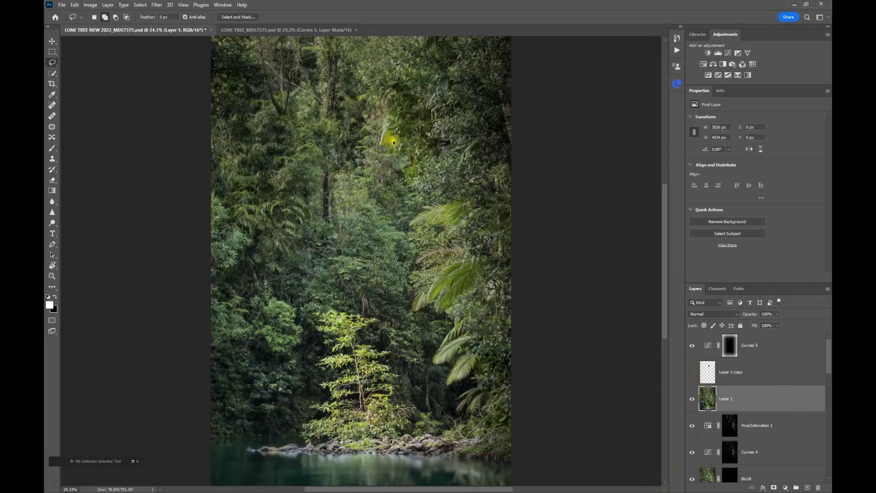
scroll(397, 124, "up", 1)
scroll(400, 122, "up", 7)
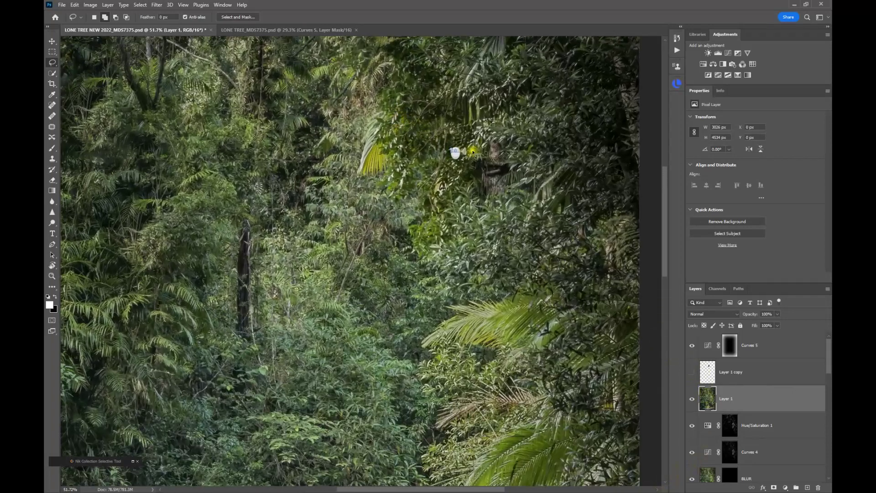
left_click(53, 63)
mouse_move(368, 104)
left_mouse_down()
mouse_move(360, 184)
mouse_move(414, 162)
mouse_move(403, 100)
mouse_move(390, 97)
left_mouse_up()
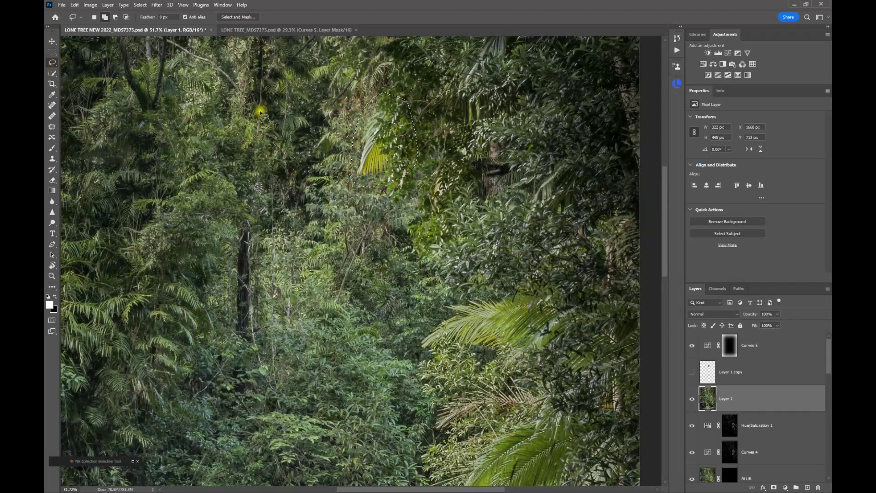
- Feather the selection around the yellow frond by 5 pixels
left_click(140, 5)
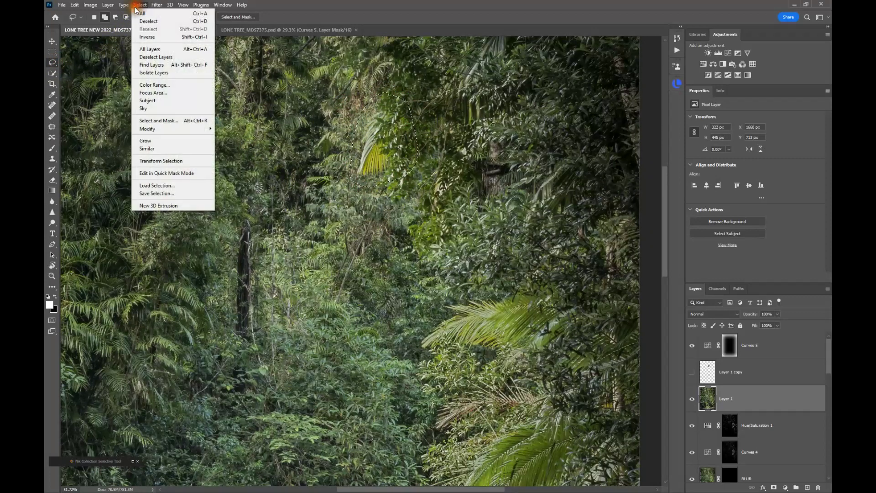
mouse_move(148, 129)
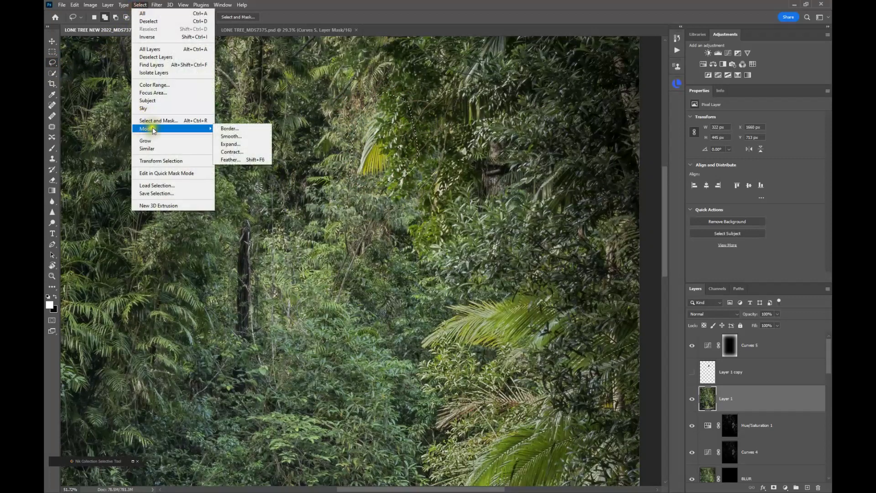
left_click(248, 160)
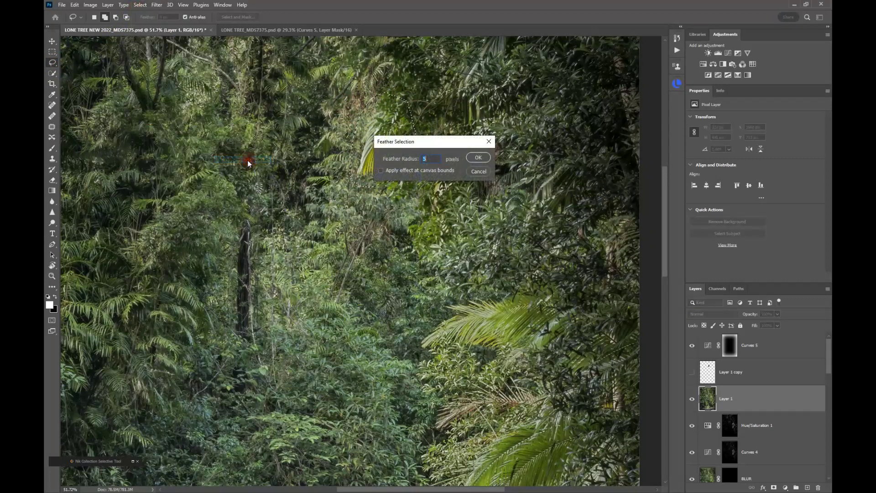
left_click(476, 159)
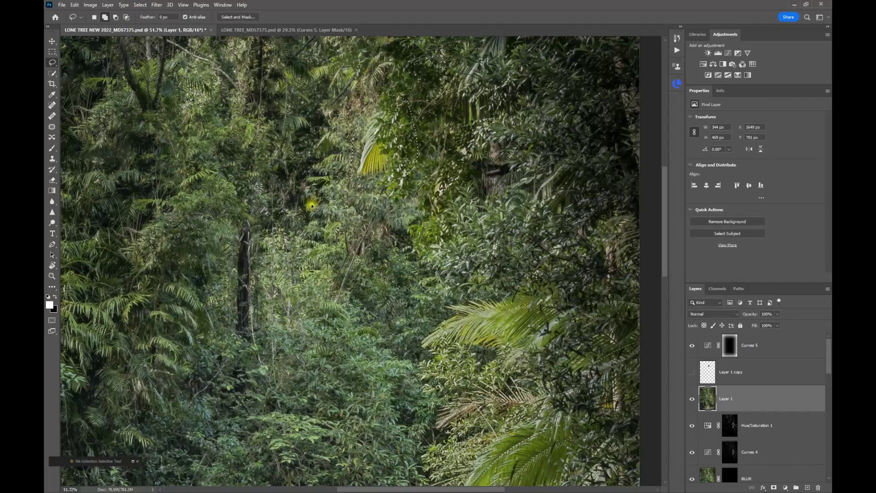
- Replace the selected frond using Content-Aware Fill, trimming the edges of the sampling area and outputting to a new layer
left_click(75, 5)
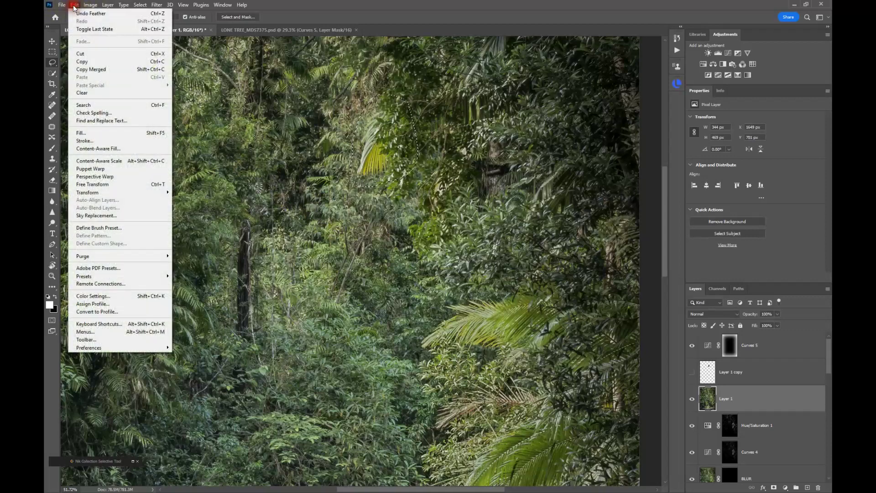
left_click(83, 148)
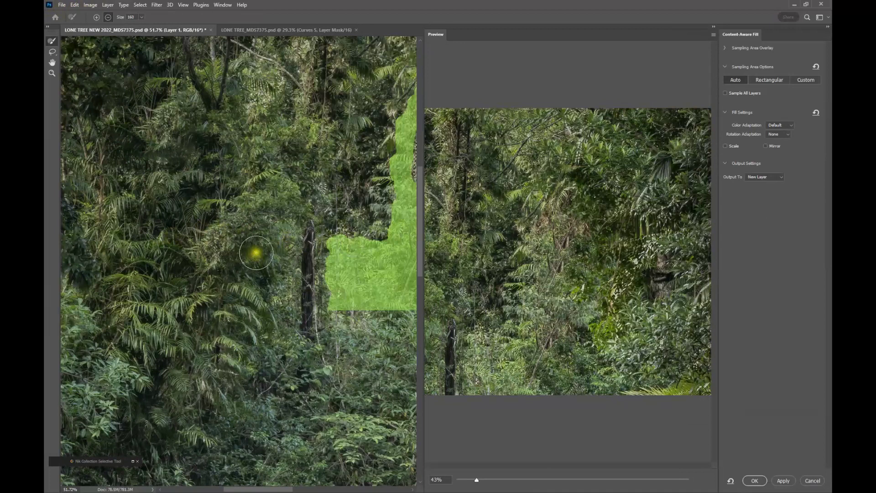
left_click_drag(250, 183, 94, 242)
left_click_drag(160, 193, 104, 201)
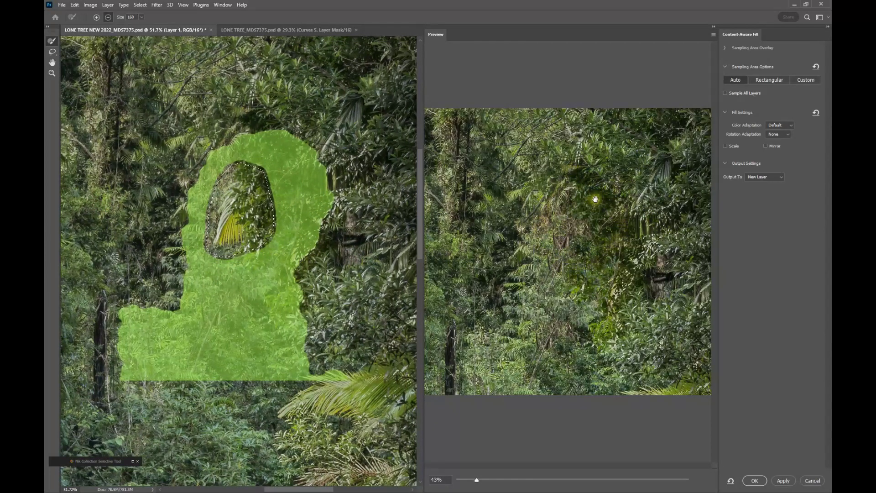
mouse_move(370, 382)
left_mouse_down()
mouse_move(314, 395)
mouse_move(344, 376)
mouse_move(322, 367)
mouse_move(301, 382)
left_mouse_up()
left_click_drag(120, 305, 115, 378)
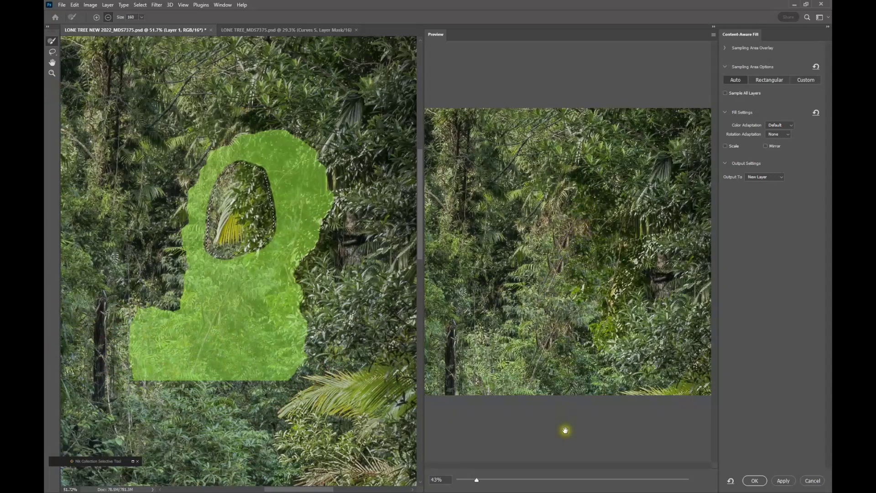
left_click(765, 483)
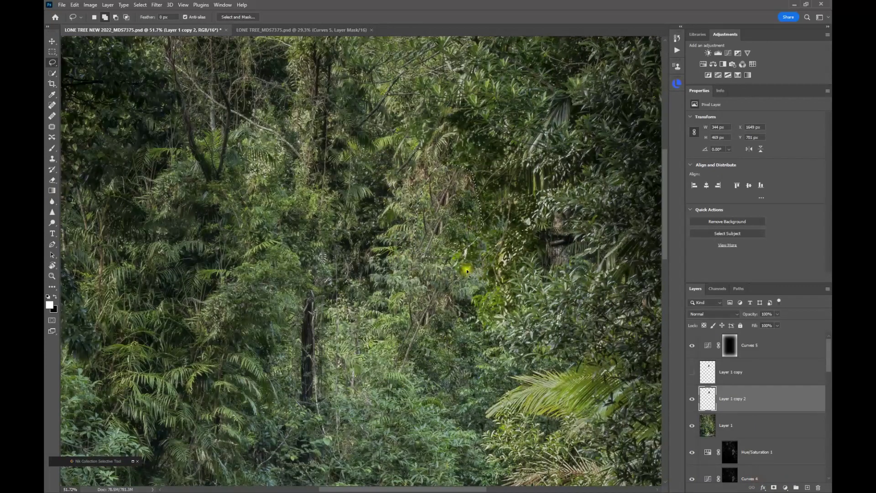
- Deselect the filled area and compare the image with and without Layer 1 copy 2, leaving that layer hidden
left_click(140, 5)
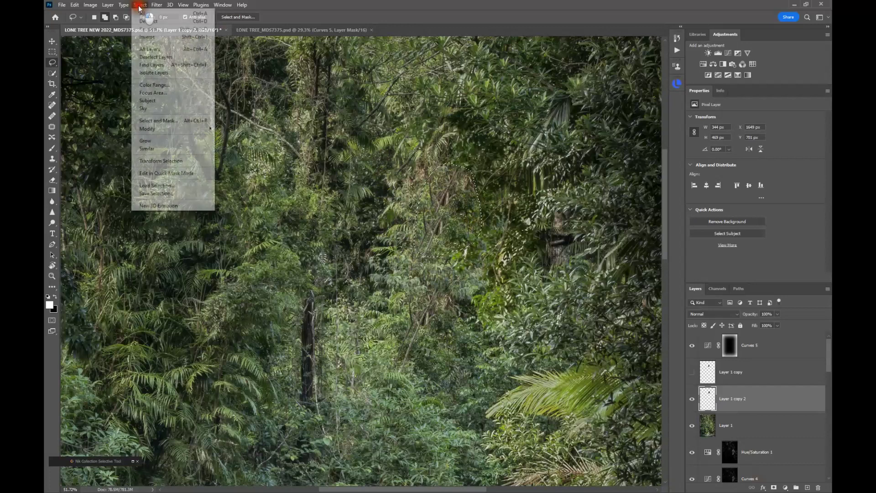
left_click(148, 21)
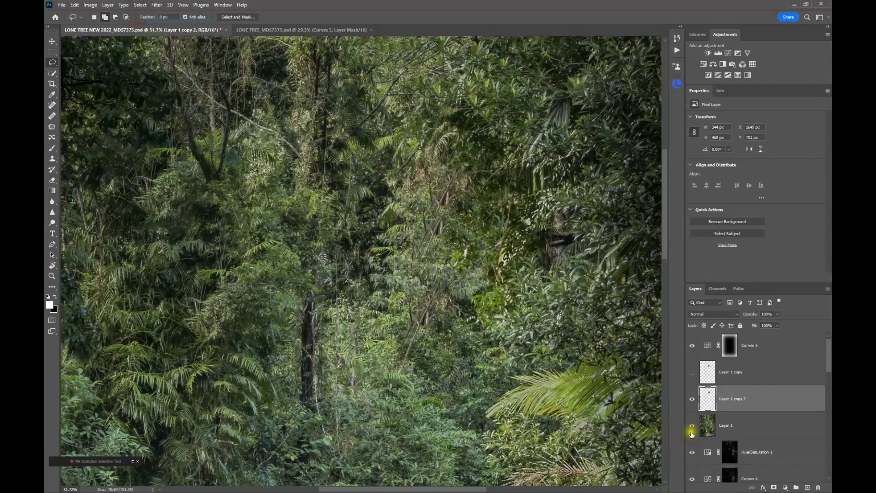
left_click(692, 399)
left_click(693, 399)
left_click(692, 398)
- Compare the earlier fill on Layer 1 copy, leave it visible, and delete Layer 1 copy 2
left_click(692, 374)
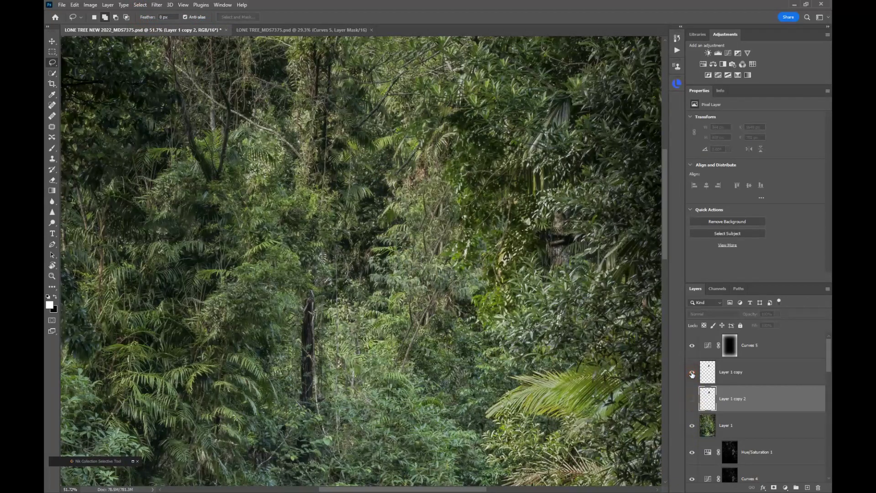
left_click(692, 374)
left_click(692, 374)
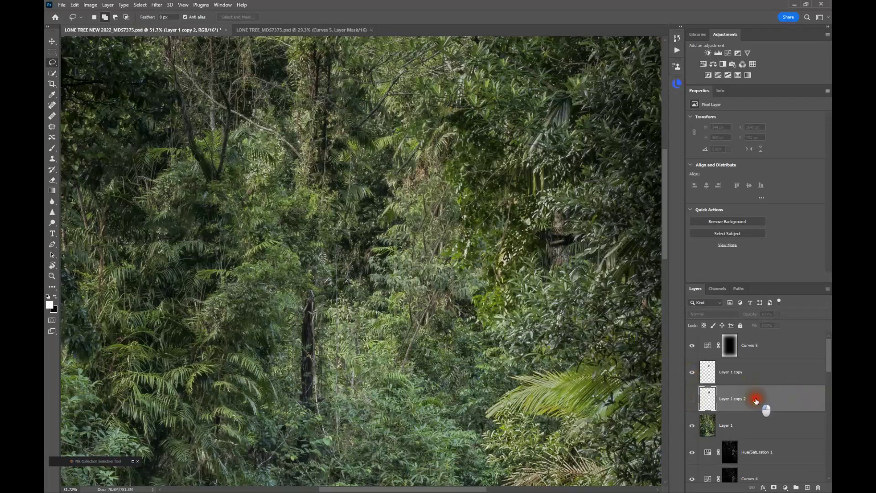
left_click_drag(775, 401, 817, 488)
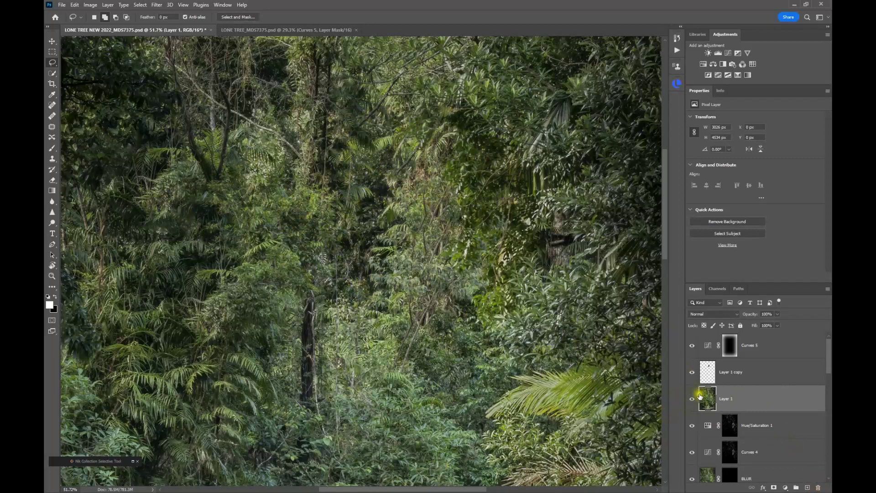
- Check the image without and with Layer 1 copy, and delete the full-image Layer 1 beneath it
left_click(692, 373)
left_click(693, 374)
left_click(767, 403)
left_click_drag(791, 407, 818, 488)
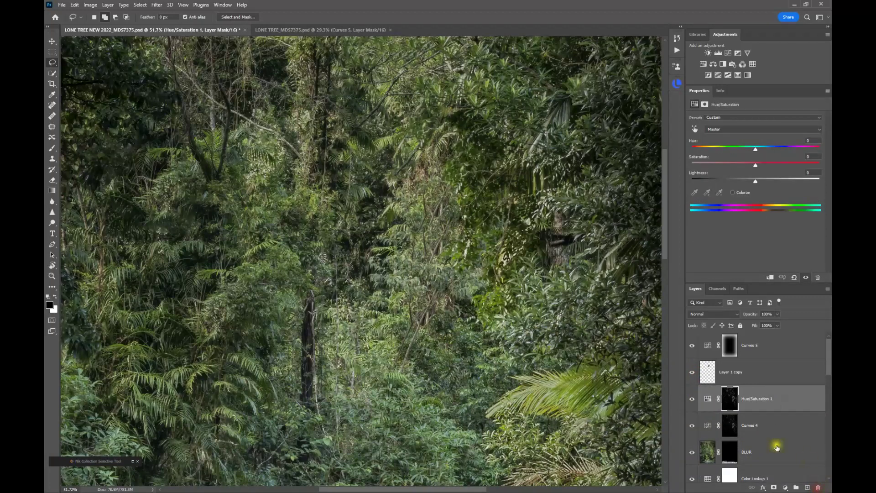
- Compare the frond area without and with Layer 1 copy again, and bring the whole image into view
left_click(691, 375)
left_click(691, 376)
scroll(373, 200, "down", 5)
left_click_drag(367, 272, 366, 212)
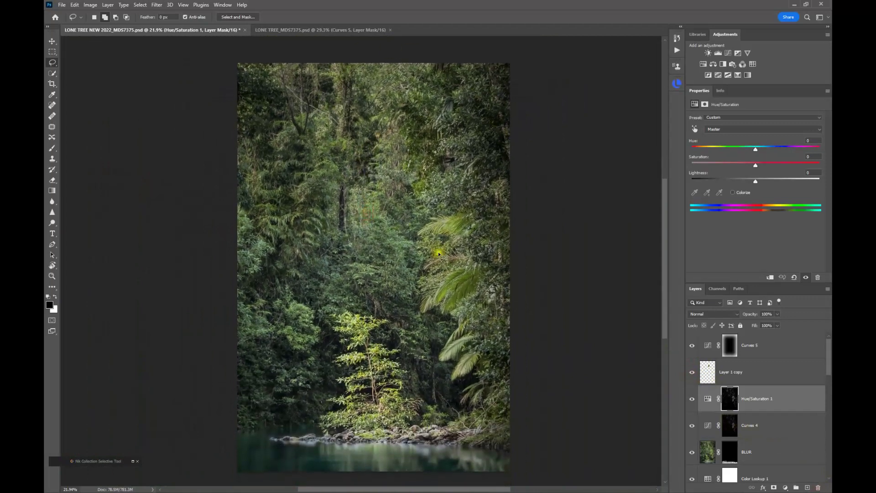